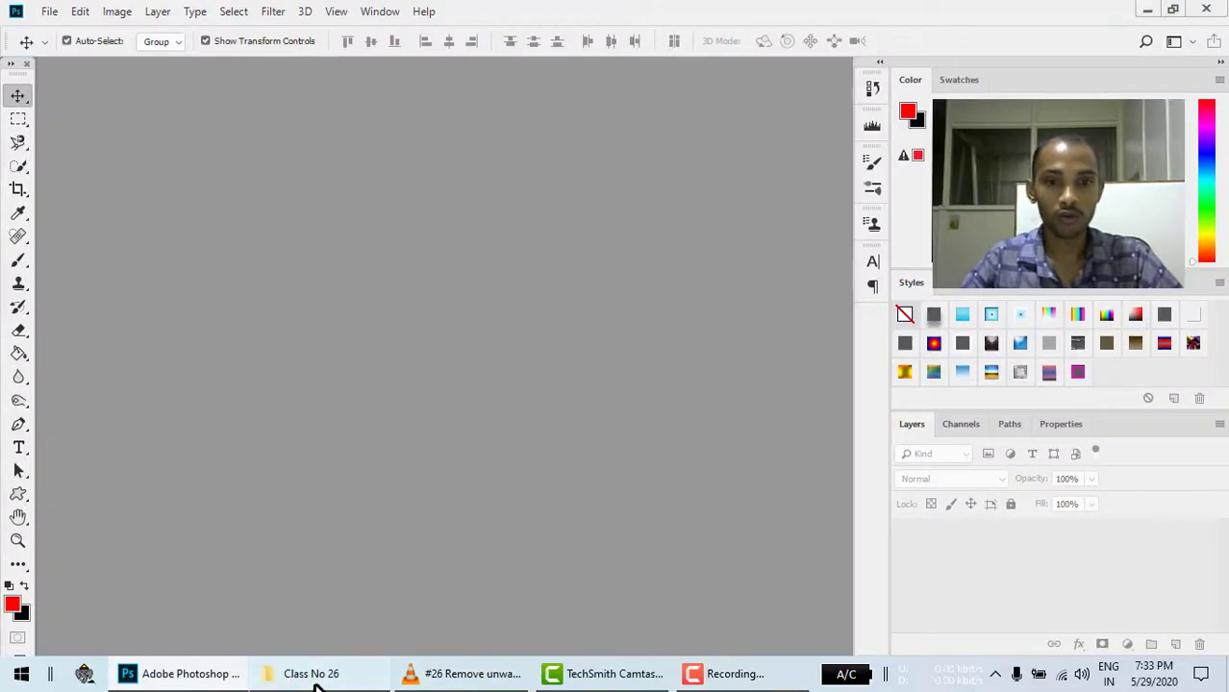
# - Open the Class No 26 side-profile haircut portrait in Photoshop
pyautogui.click(317, 676)
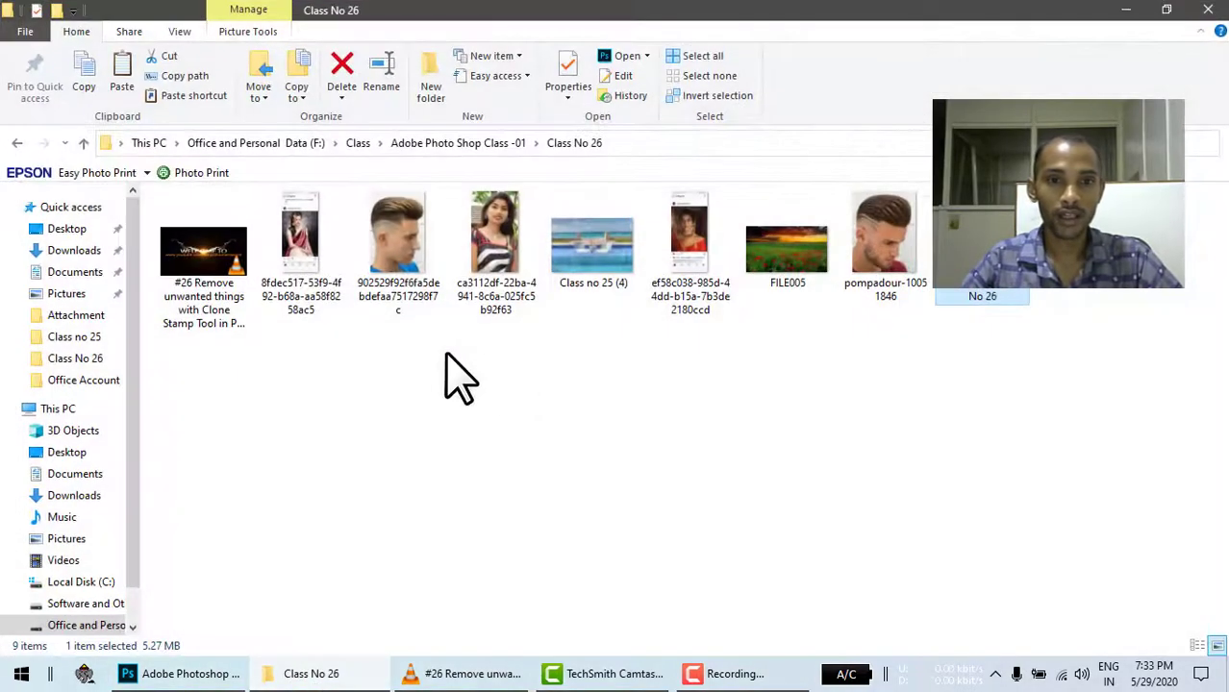
pyautogui.moveTo(398, 240)
pyautogui.mouseDown()
pyautogui.moveTo(219, 683)
pyautogui.moveTo(467, 356)
pyautogui.mouseUp()
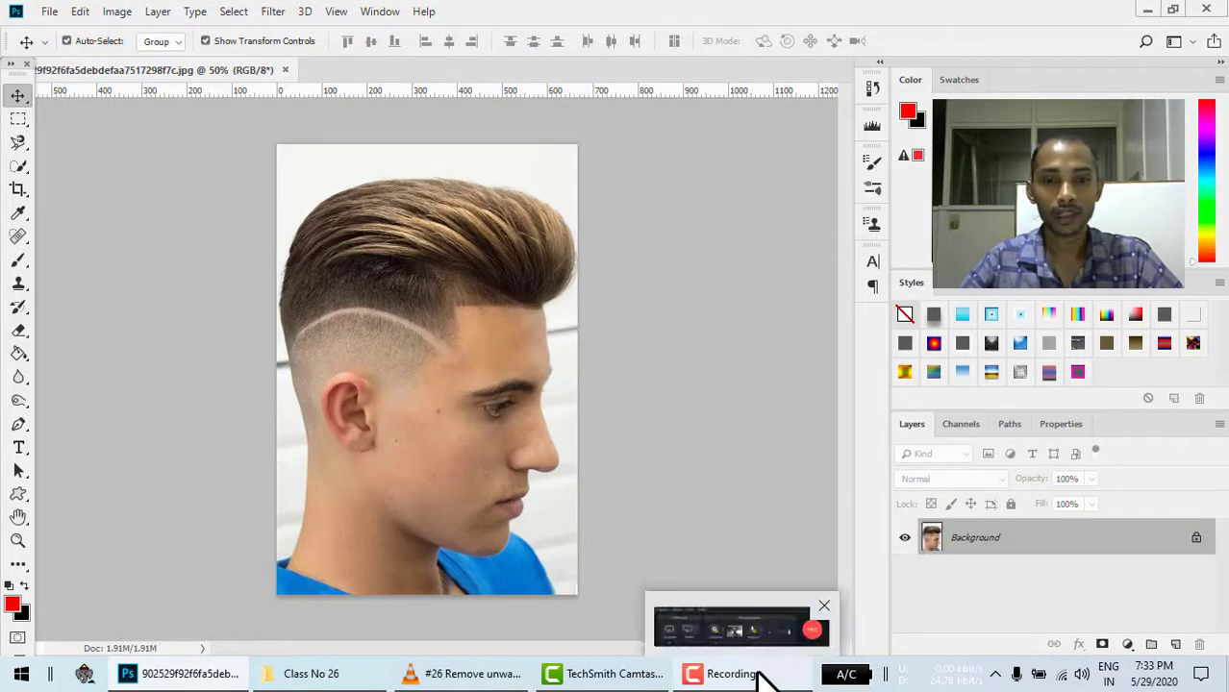
pyautogui.click(759, 676)
# - Select the Clone Stamp tool from the stamp tool group
pyautogui.click(1147, 608)
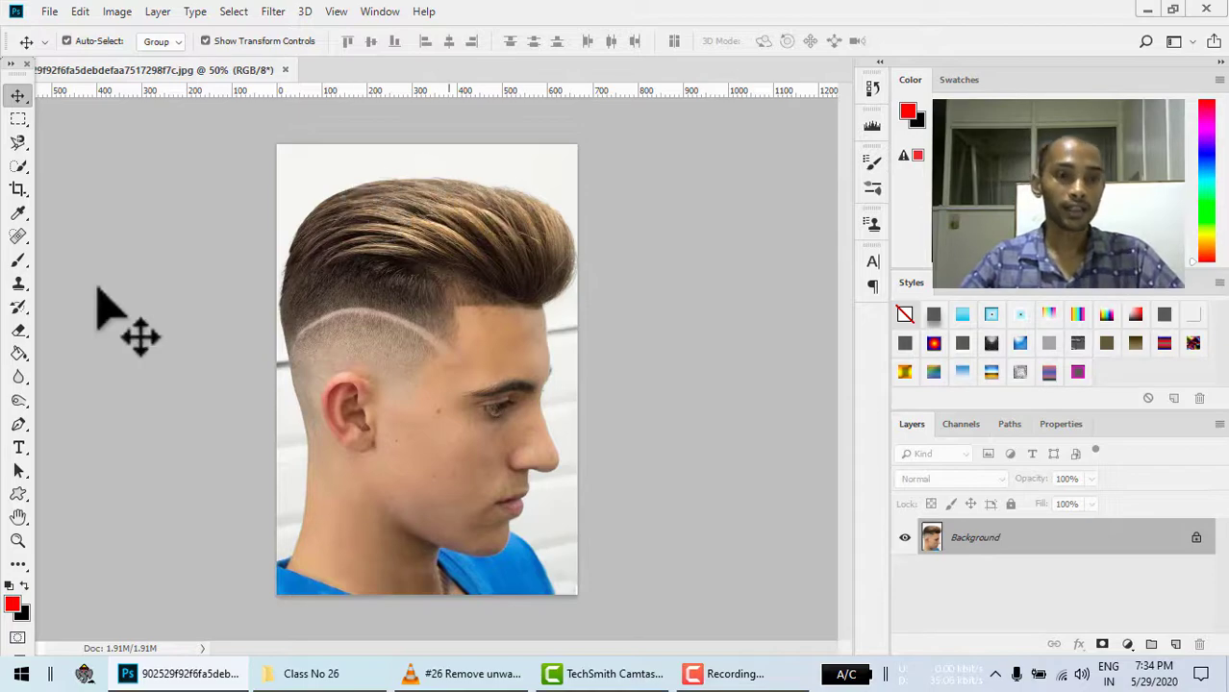
pyautogui.click(29, 287)
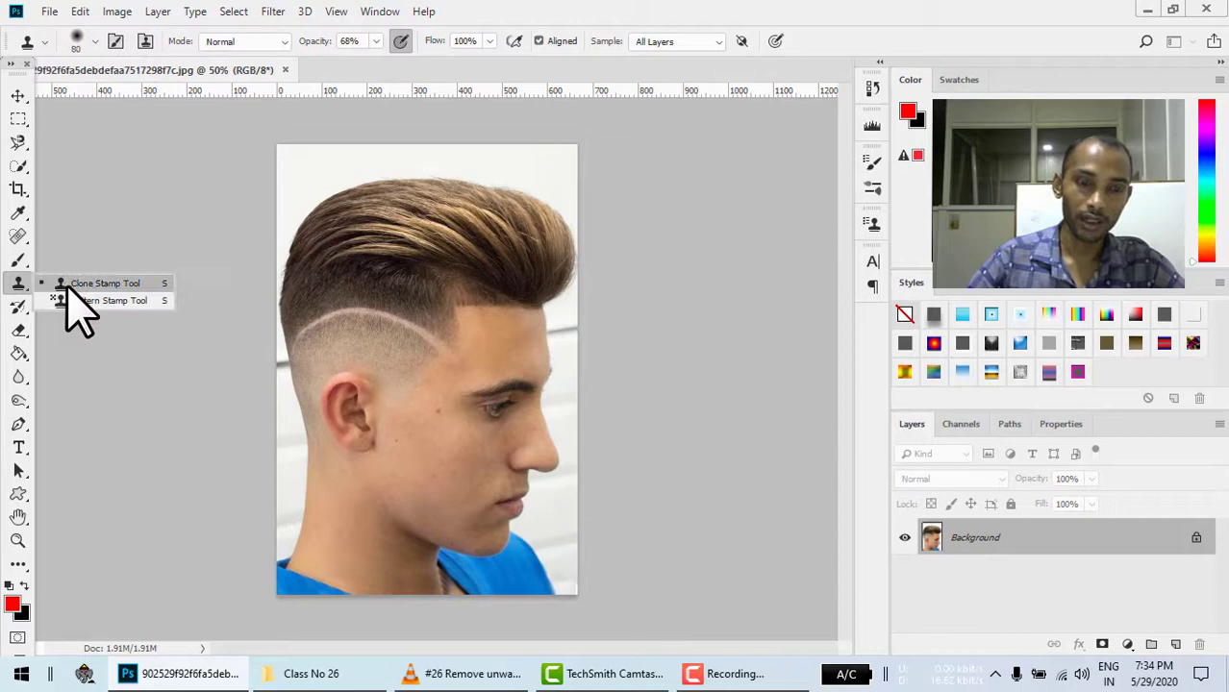
pyautogui.click(65, 284)
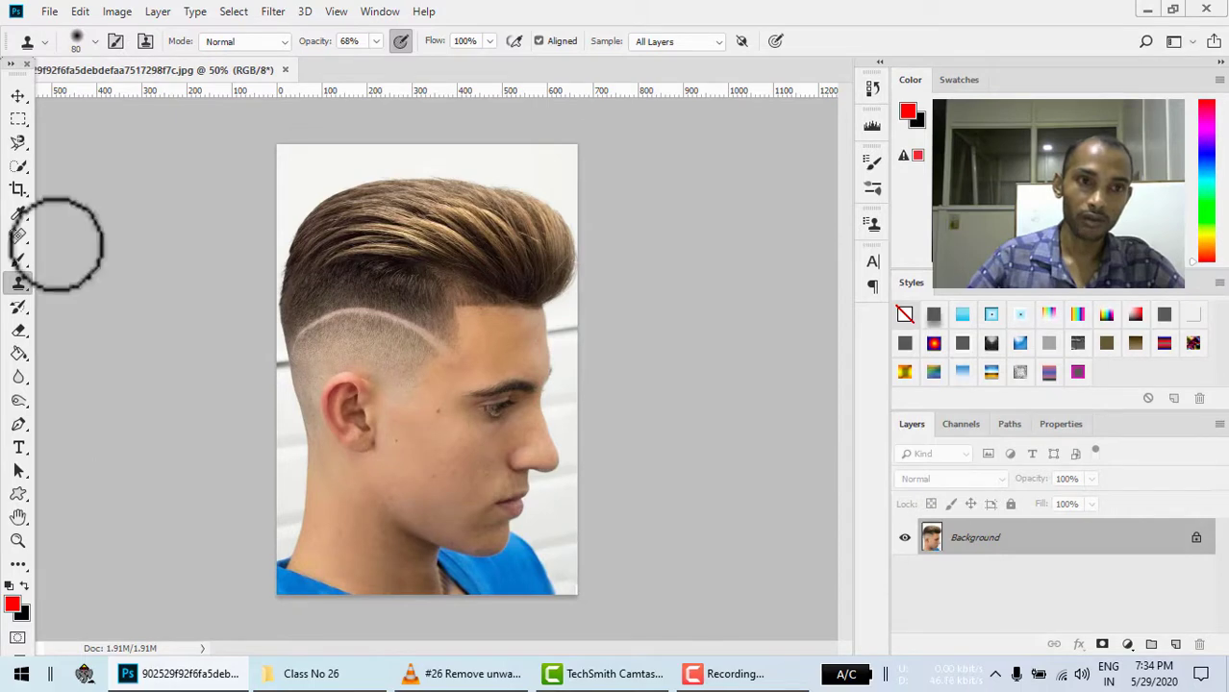
# - Check the 80 px, 0% hardness brush preset and show the Clone Source options
pyautogui.click(45, 42)
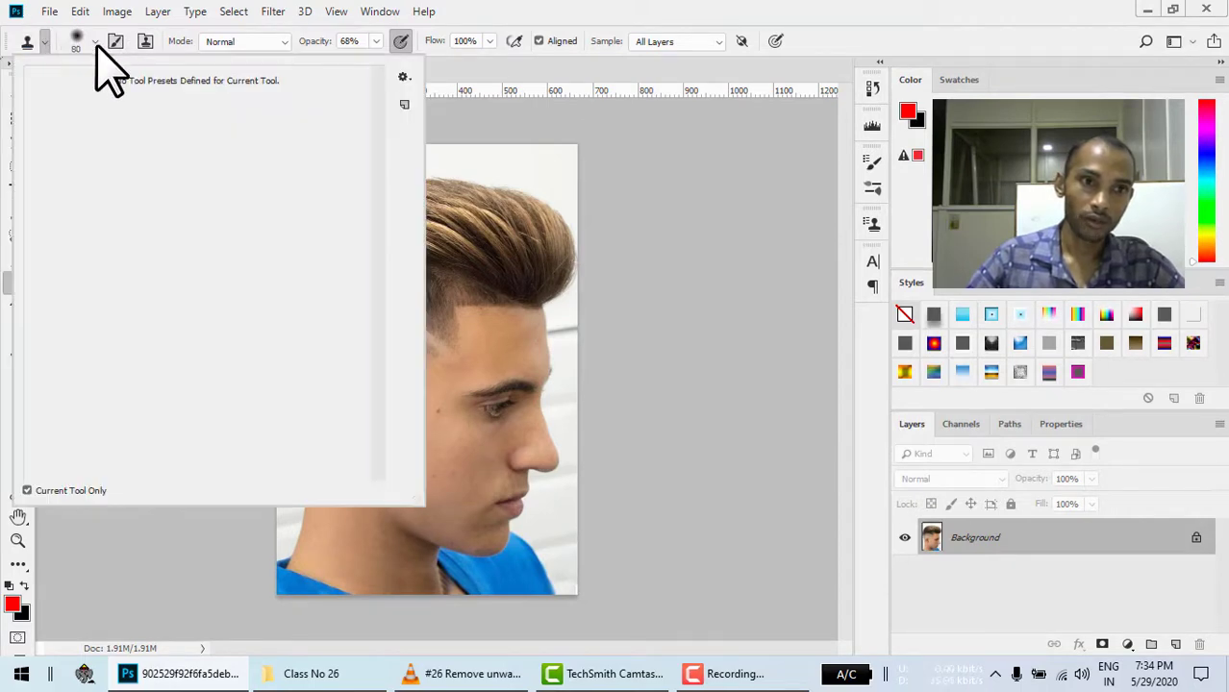
pyautogui.click(95, 45)
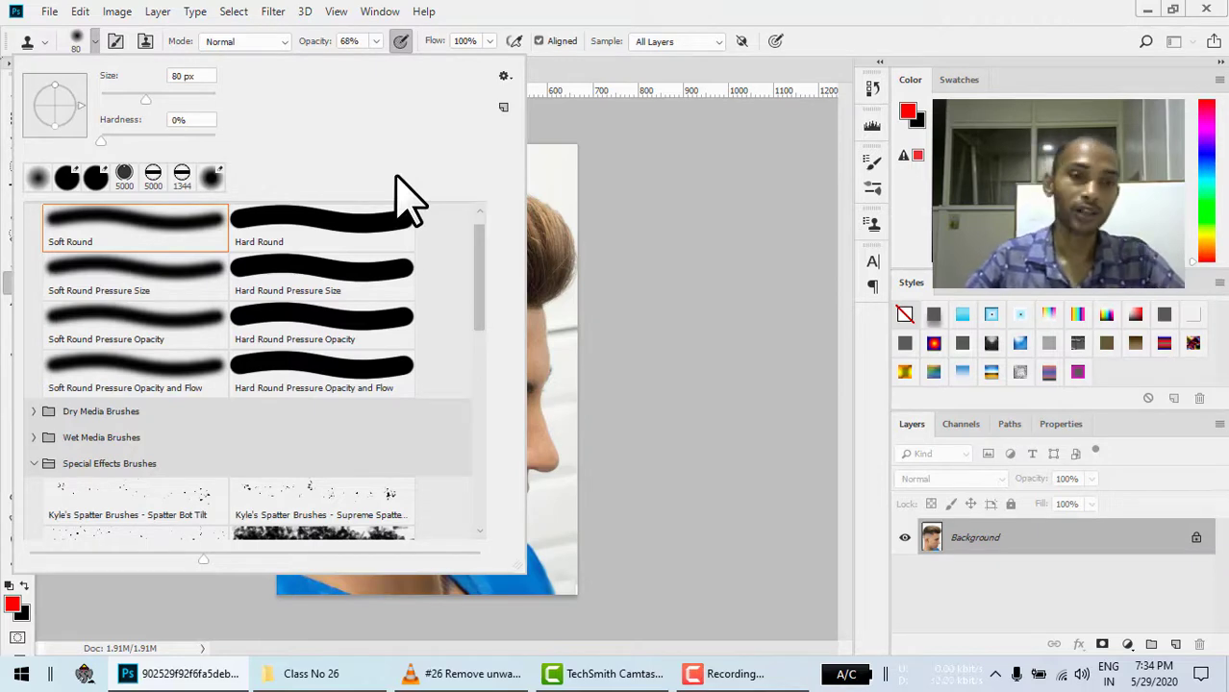
pyautogui.scroll(-2, 317, 270)
pyautogui.scroll(-2, 317, 270)
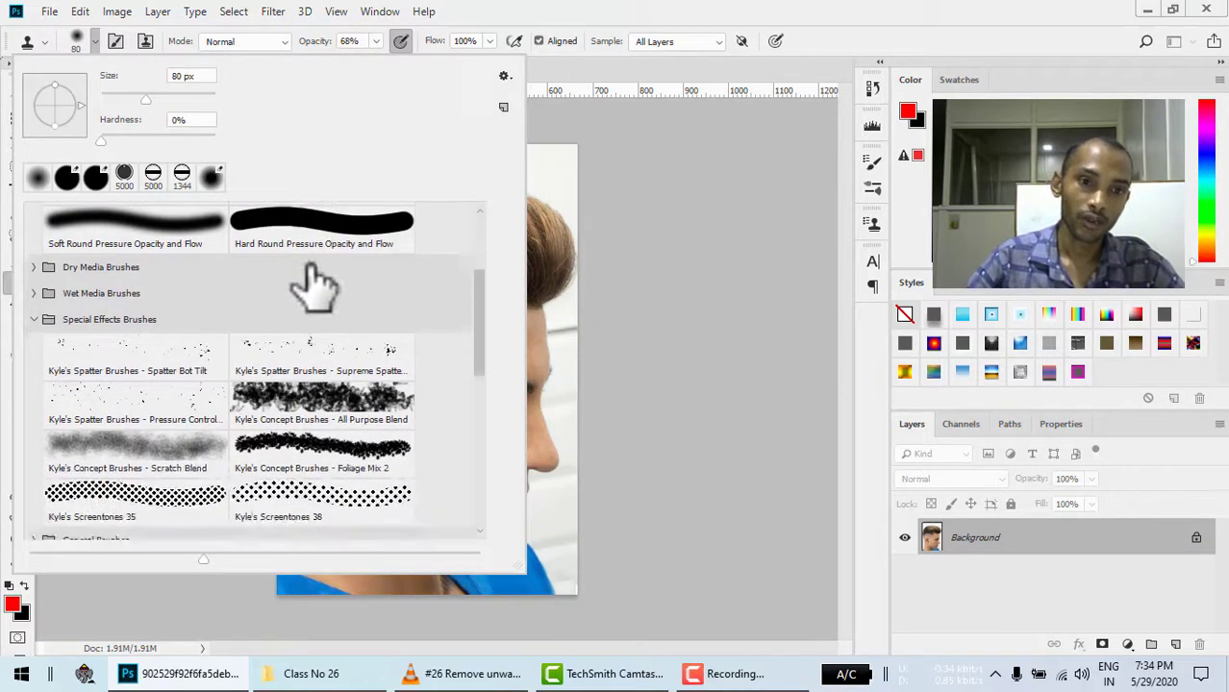
pyautogui.scroll(-3, 317, 269)
pyautogui.scroll(-2, 317, 272)
pyautogui.scroll(-2, 317, 274)
pyautogui.scroll(4, 321, 269)
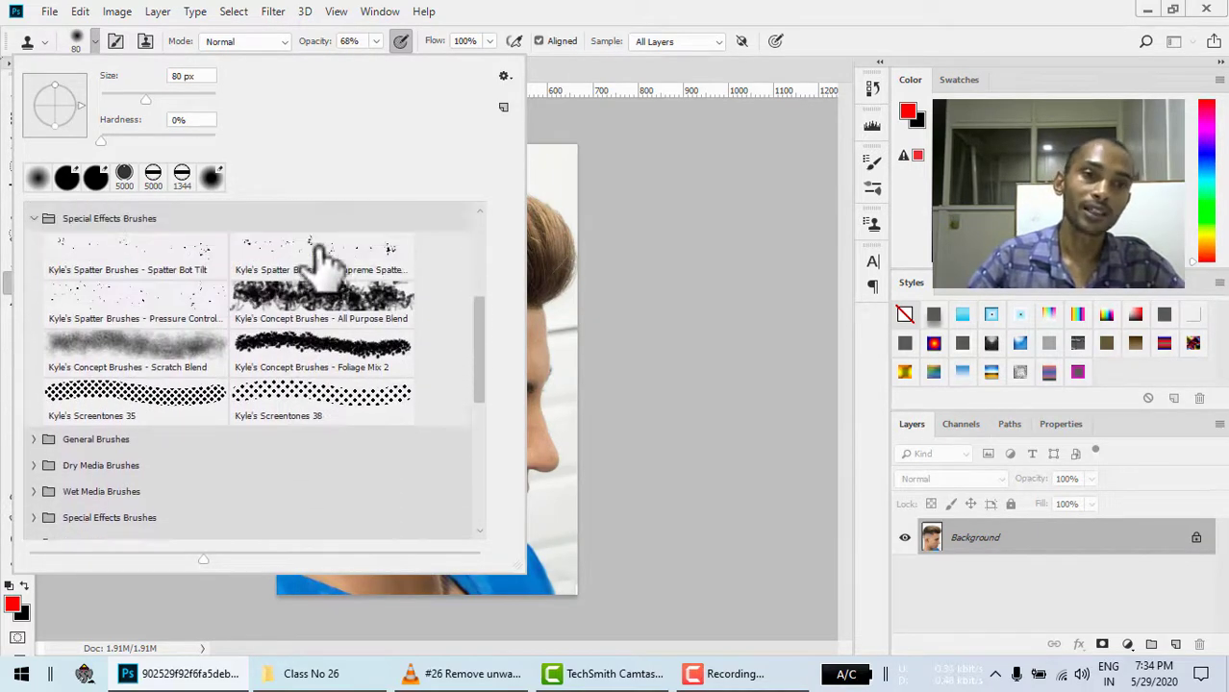
pyautogui.scroll(2, 322, 269)
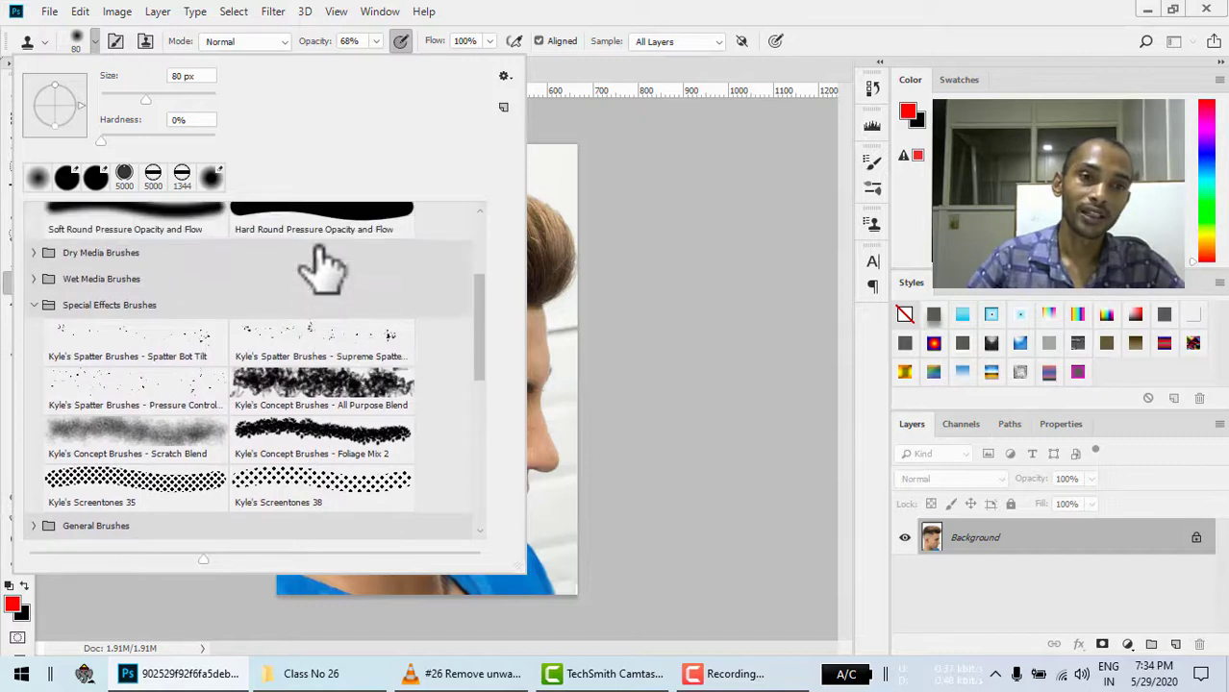
pyautogui.click(145, 43)
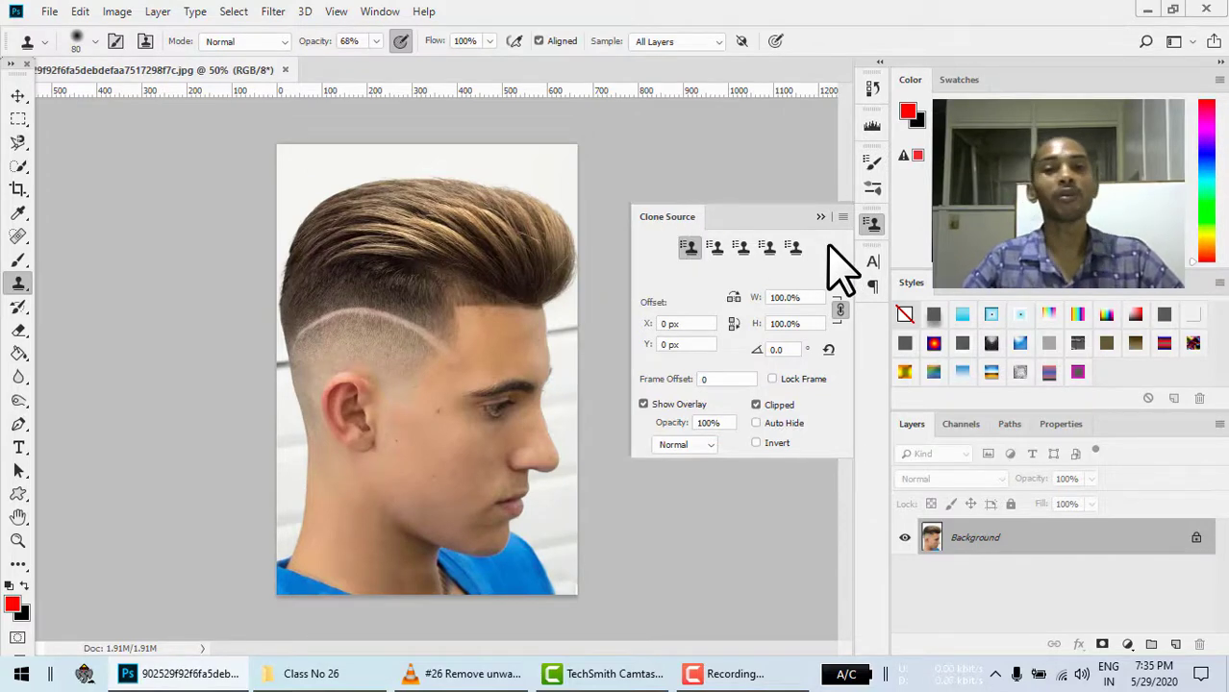
pyautogui.click(819, 217)
pyautogui.click(380, 14)
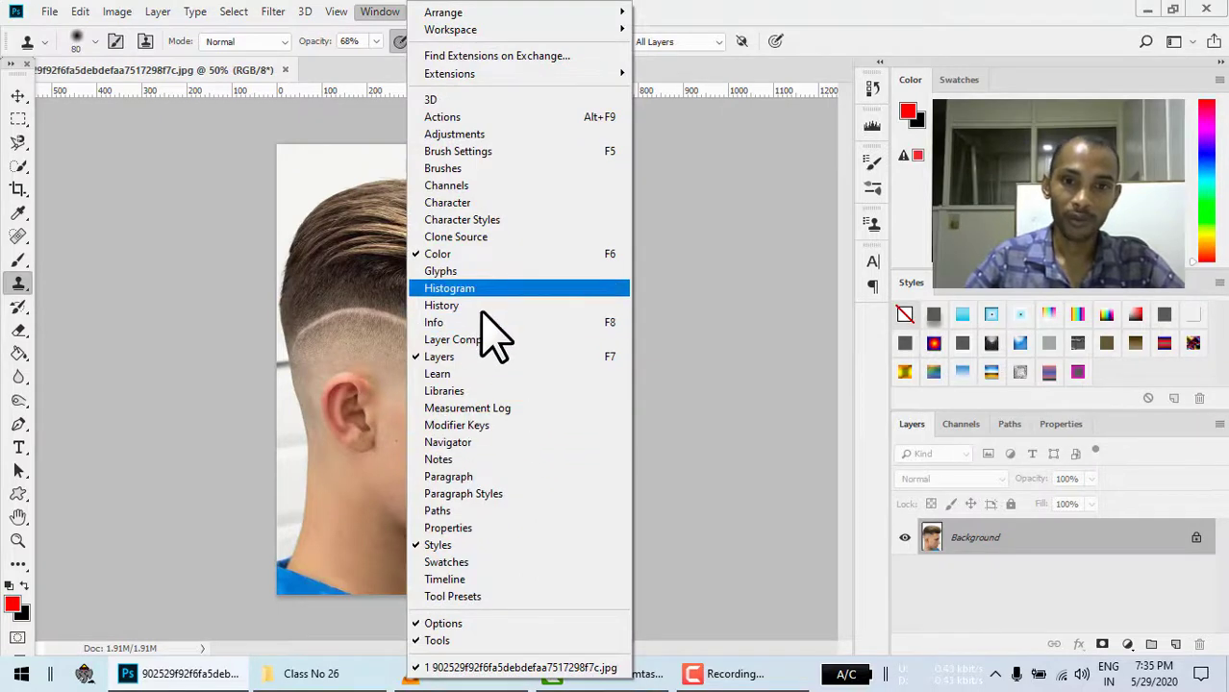
pyautogui.click(509, 239)
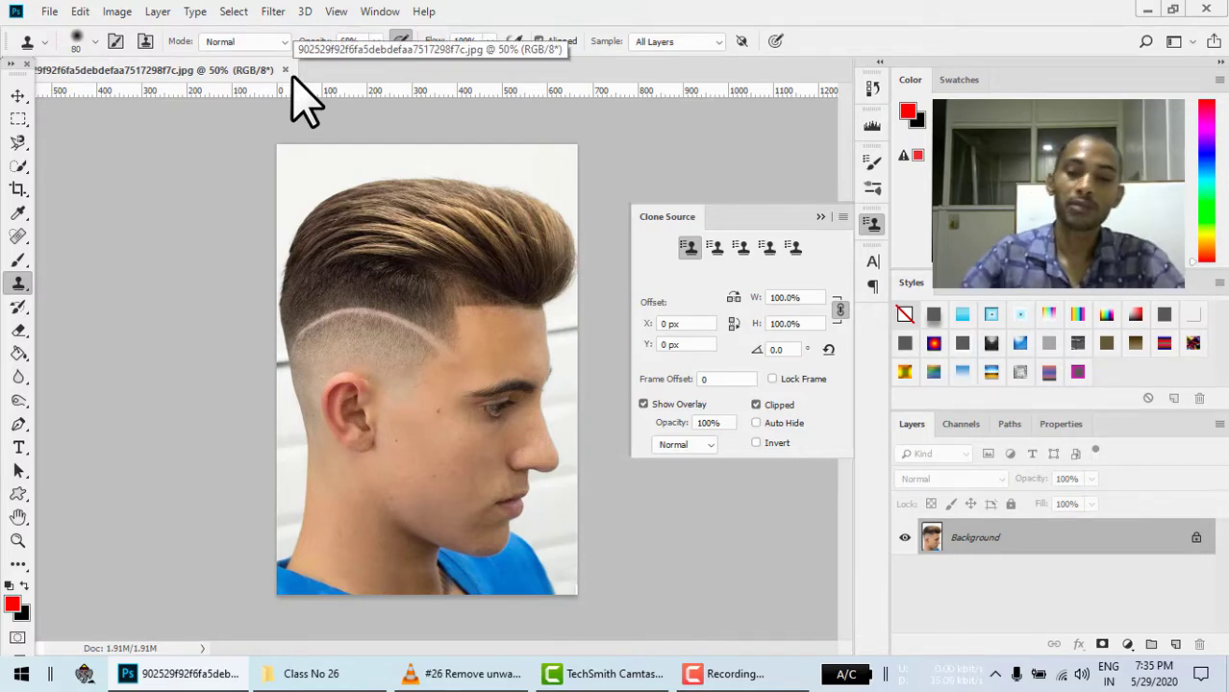
# - Zoom to 200% and pan to the shaved hairline just above the ear
pyautogui.hotkey('ctrl', '+')
pyautogui.hotkey('ctrl', '+')
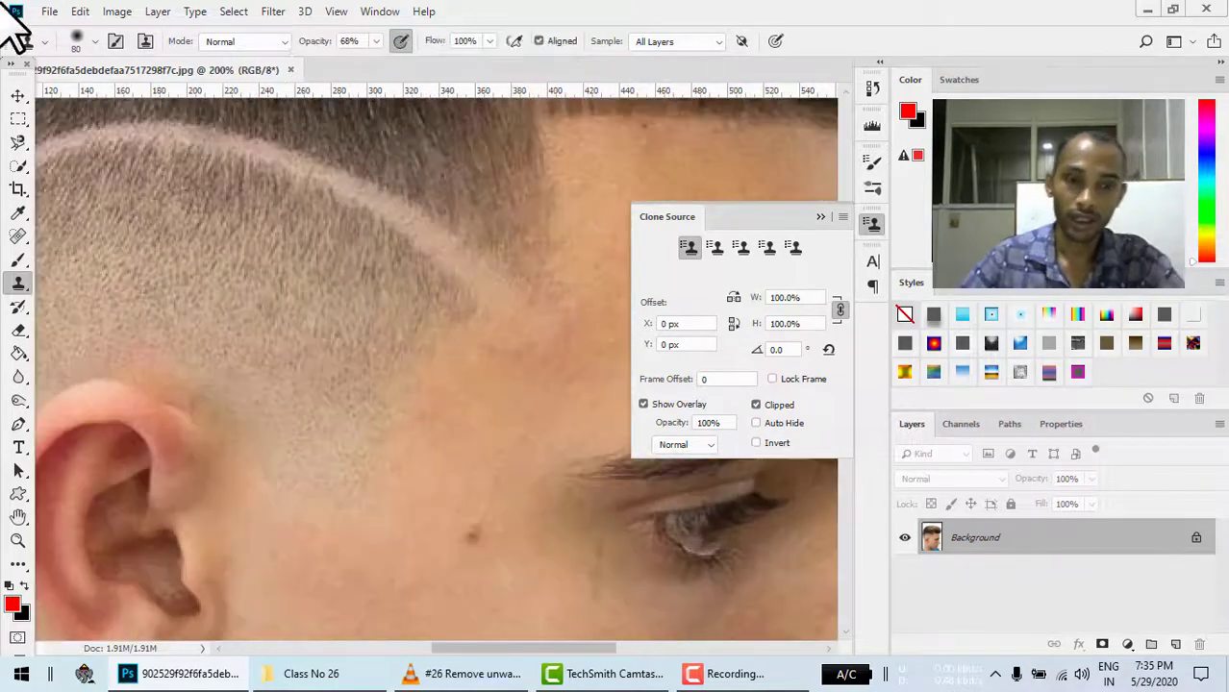
pyautogui.moveTo(214, 300)
pyautogui.mouseDown()
pyautogui.moveTo(351, 392)
pyautogui.moveTo(186, 309)
pyautogui.mouseUp()
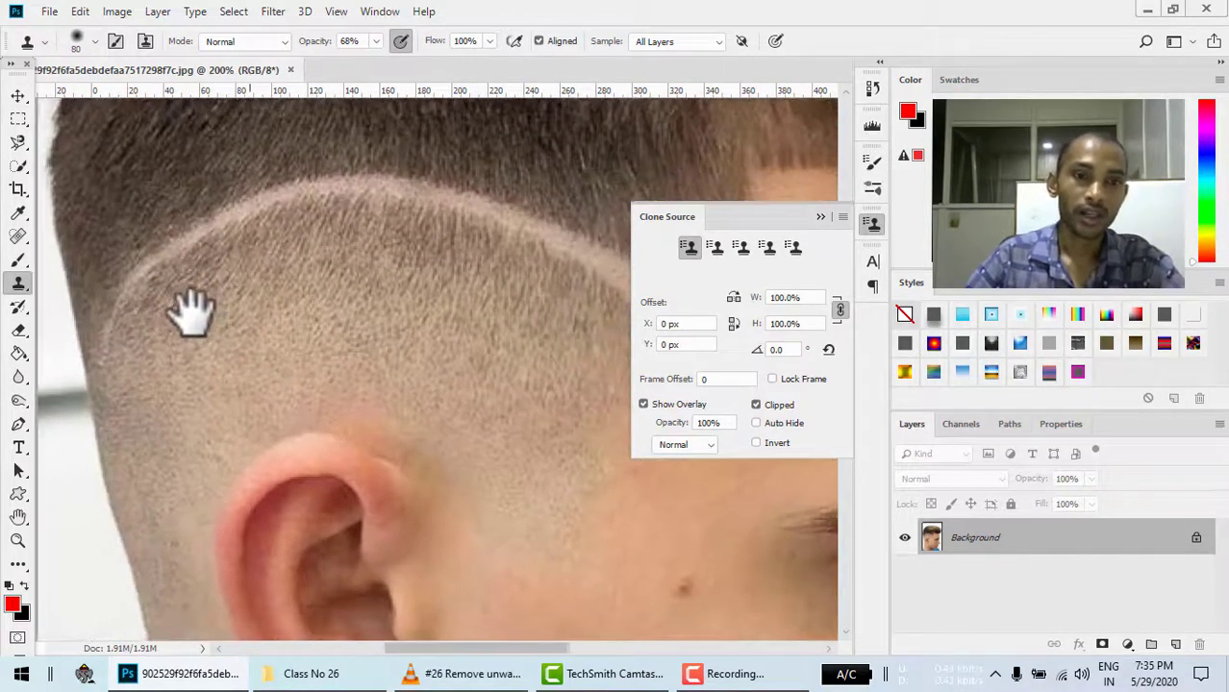
pyautogui.moveTo(460, 288)
pyautogui.mouseDown()
pyautogui.moveTo(247, 289)
pyautogui.moveTo(420, 316)
pyautogui.mouseUp()
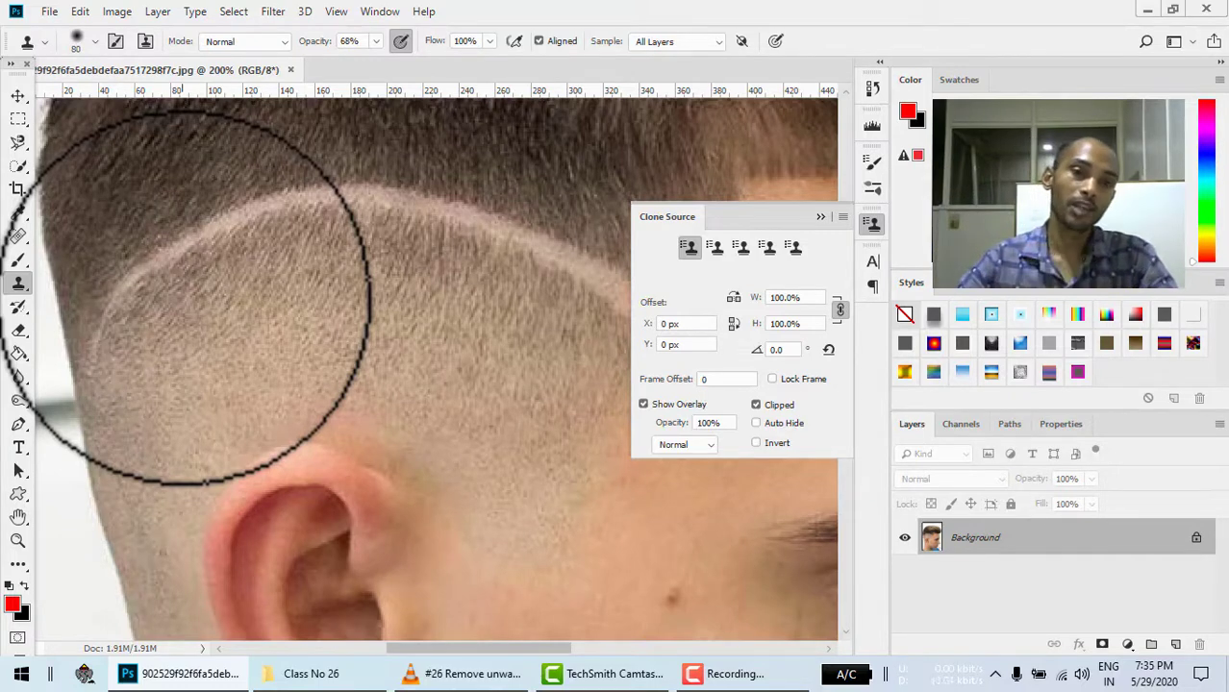
pyautogui.moveTo(190, 295); pyautogui.dragTo(336, 384)
pyautogui.click(18, 216)
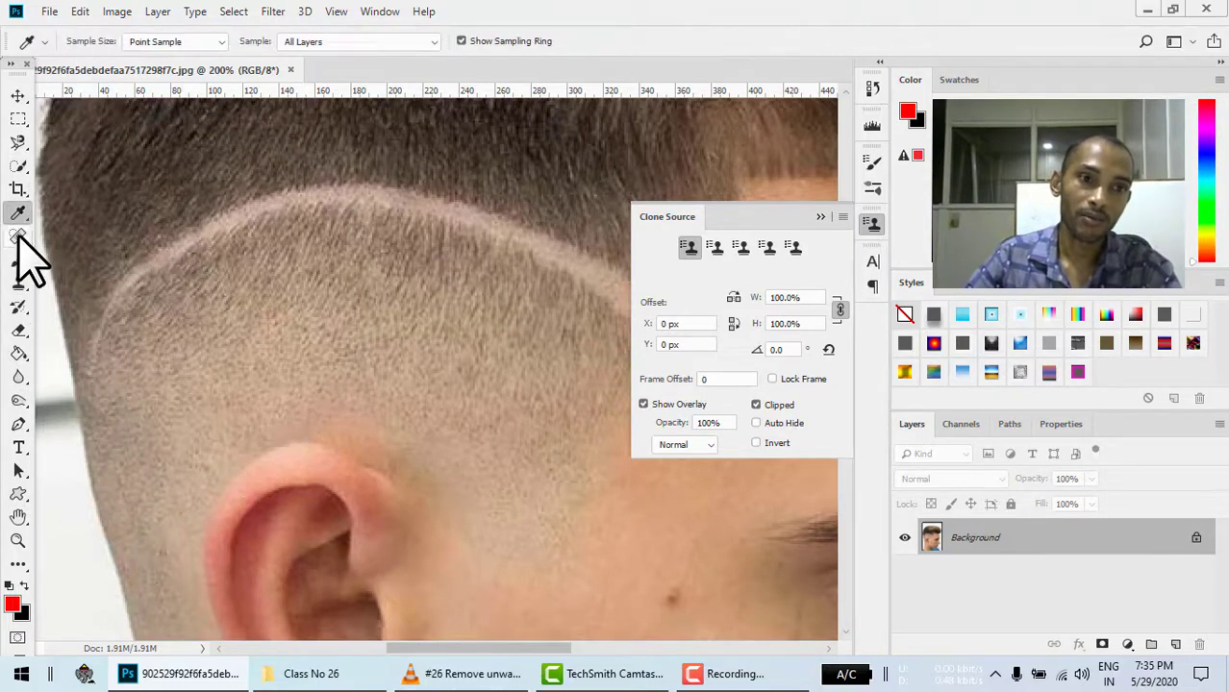
pyautogui.click(19, 236)
pyautogui.click(108, 237)
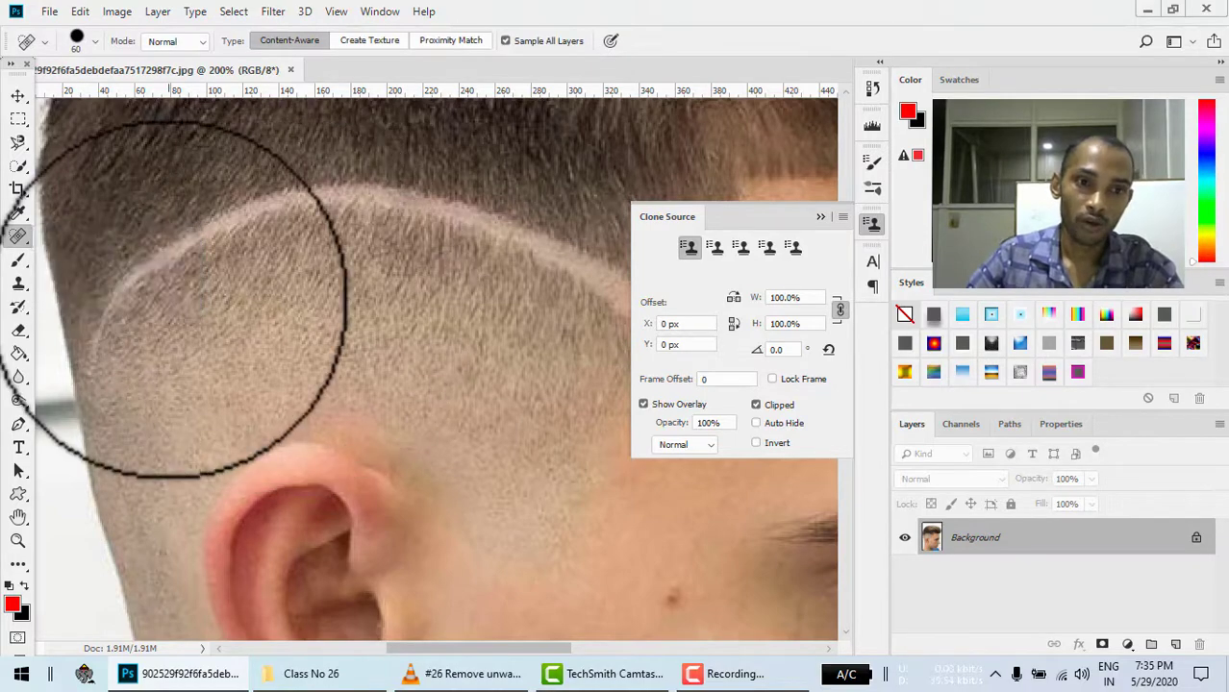
pyautogui.moveTo(120, 293)
pyautogui.mouseDown()
pyautogui.moveTo(284, 241)
pyautogui.moveTo(414, 222)
pyautogui.mouseUp()
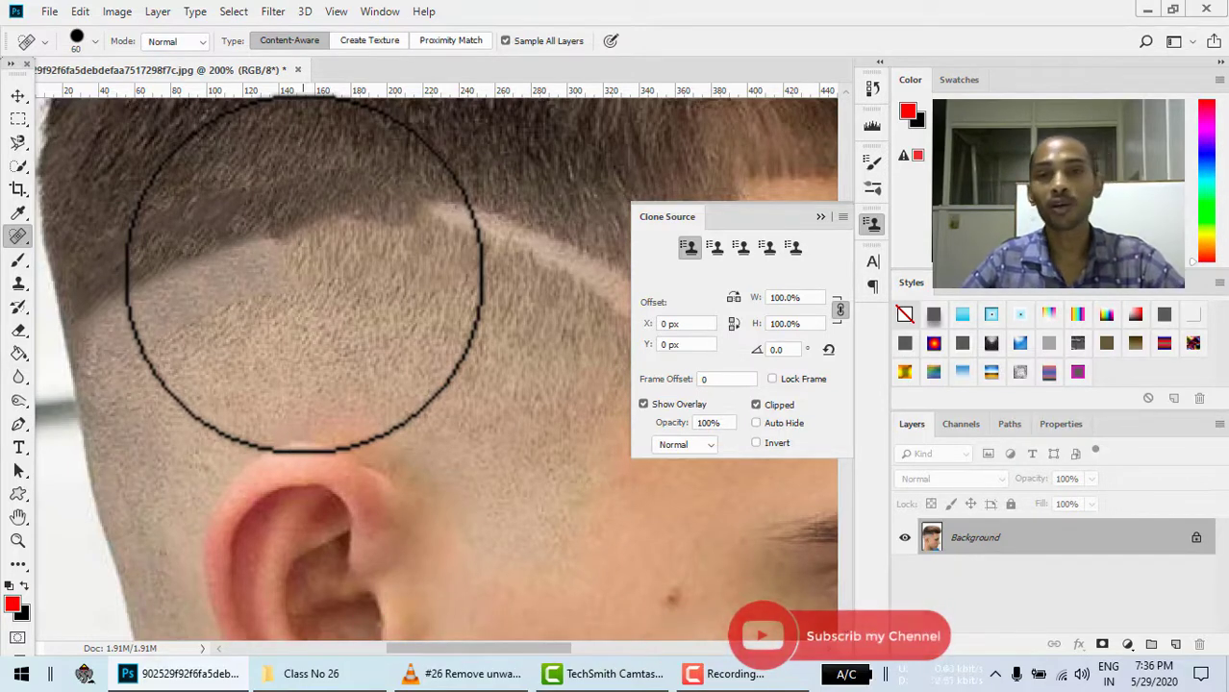
pyautogui.press('[')
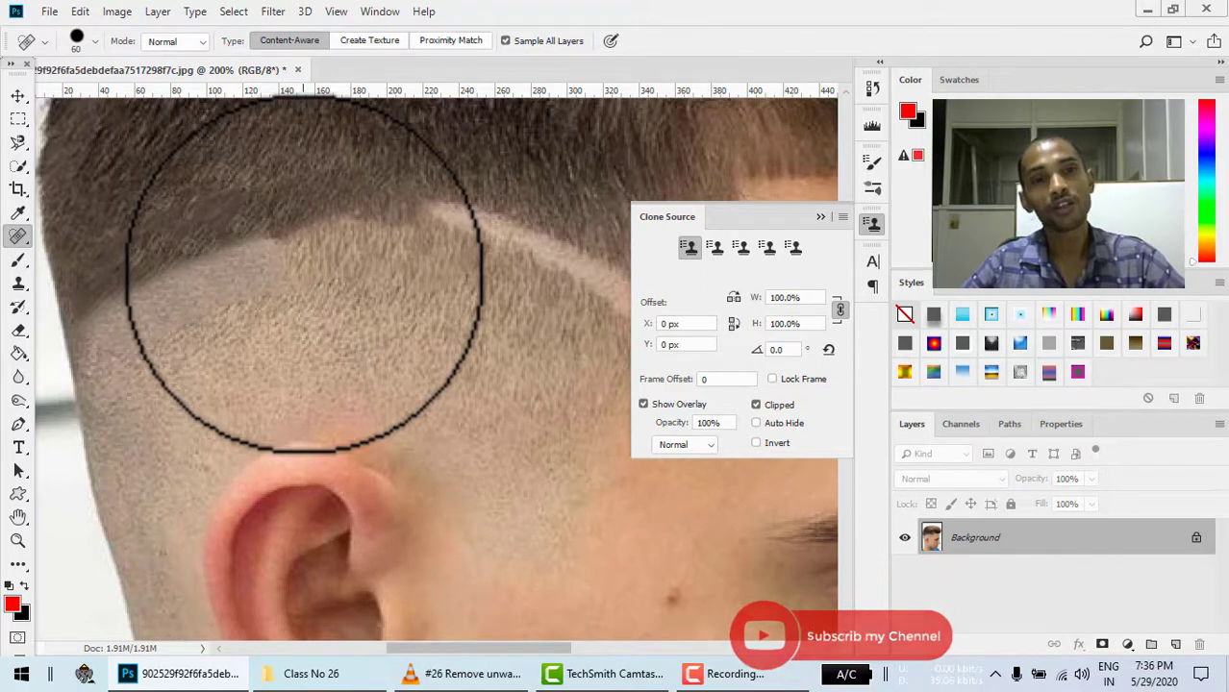
pyautogui.press('[')
pyautogui.press('[')
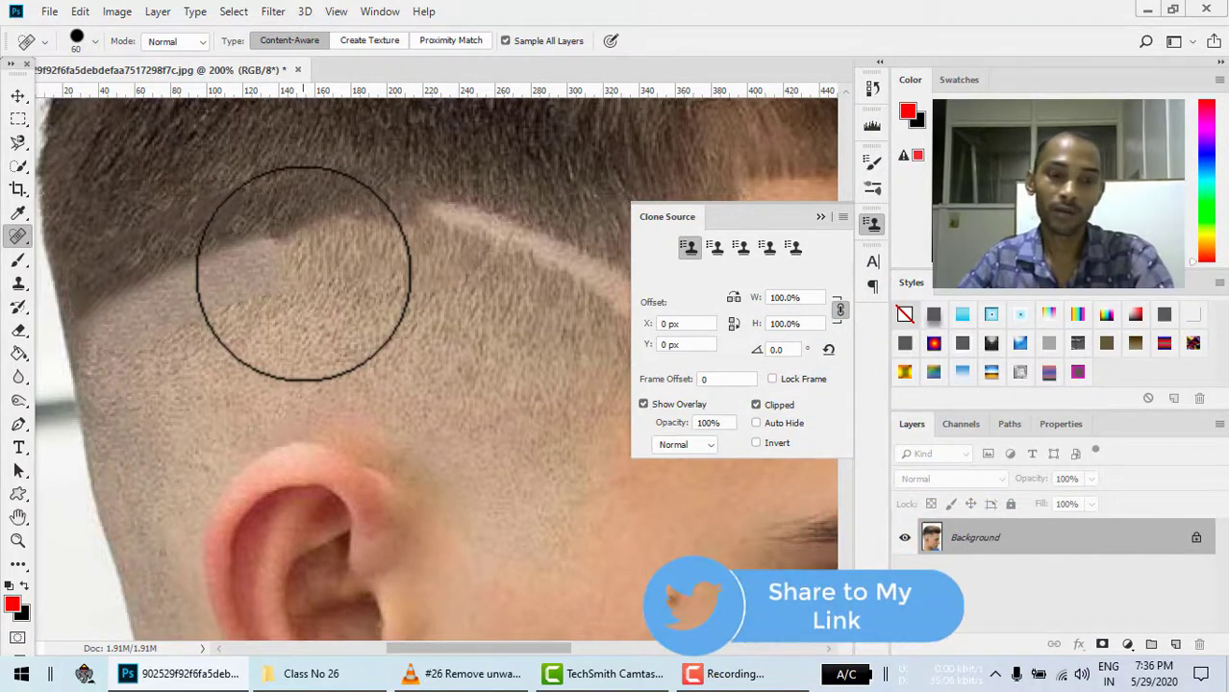
pyautogui.hotkey('ctrl', 'z')
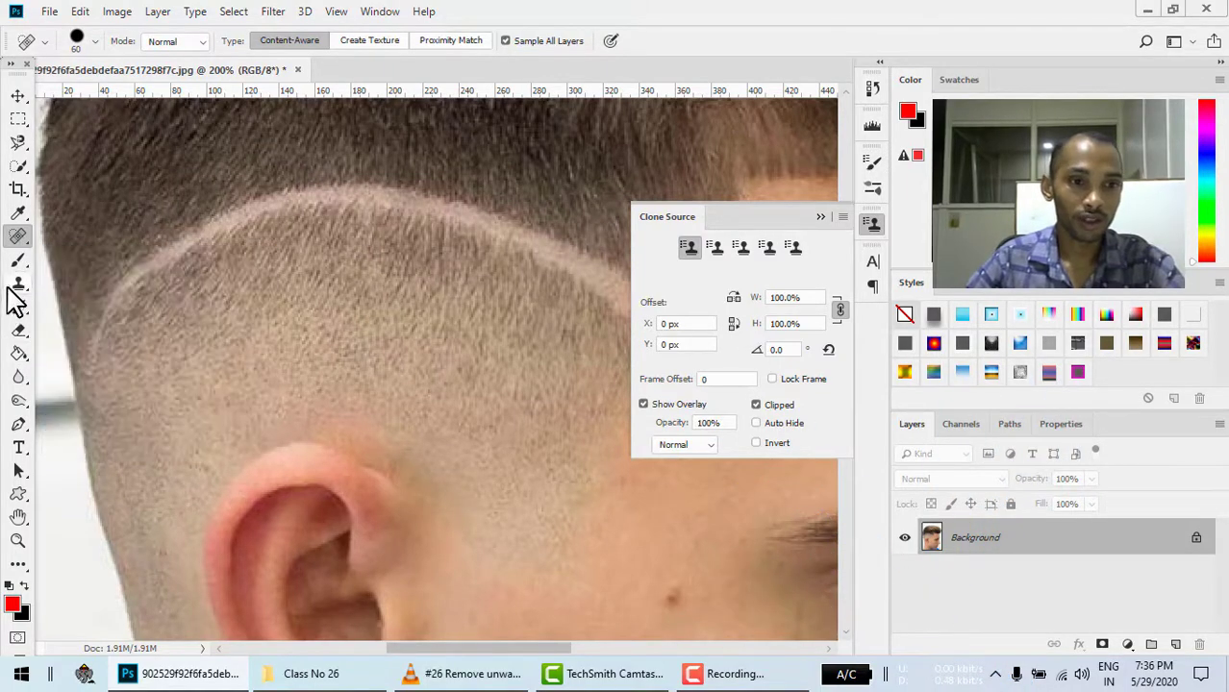
# - Return to Clone Stamp at 45 px and try a first stroke over the shaved line, undoing it
pyautogui.click(19, 284)
pyautogui.scroll(2, 133, 284)
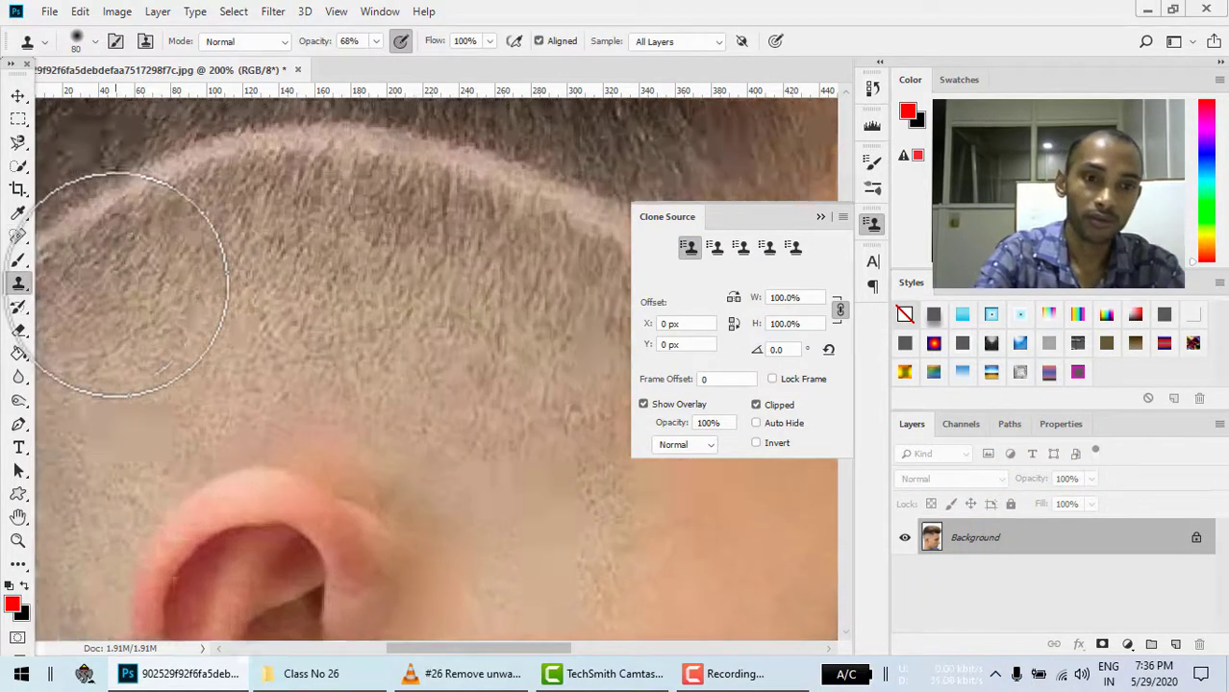
pyautogui.moveTo(365, 286); pyautogui.dragTo(642, 428)
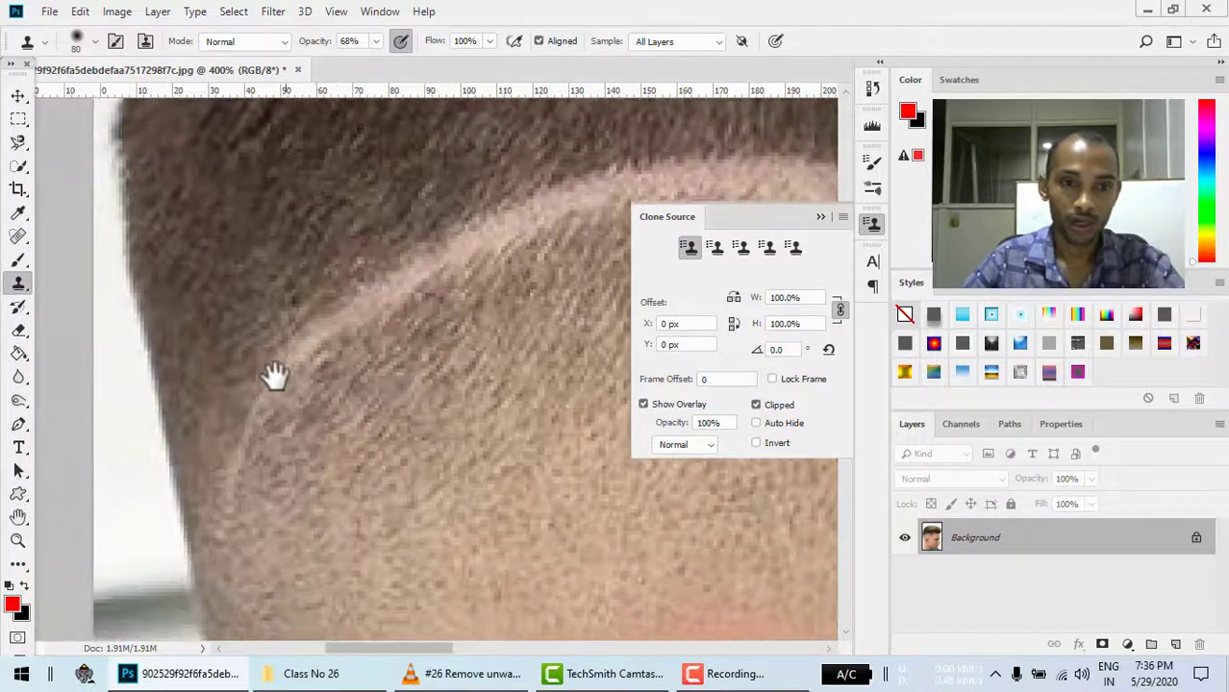
pyautogui.press('[')
pyautogui.press('[')
pyautogui.press('[')
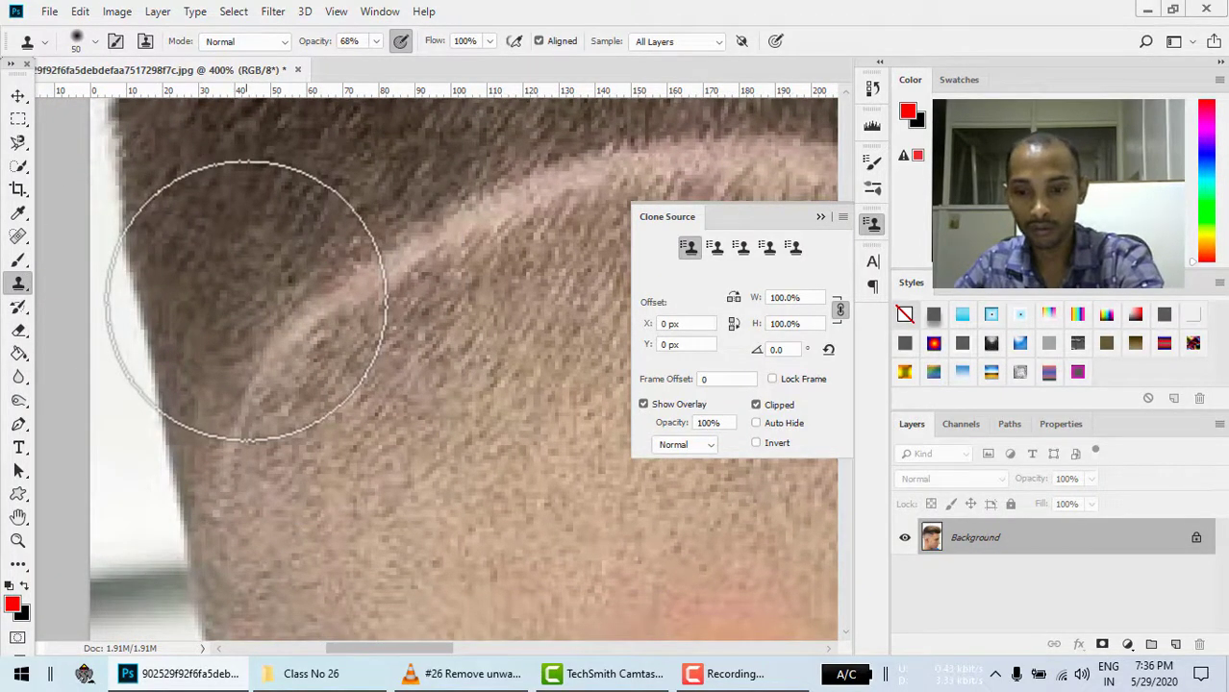
pyautogui.press('[')
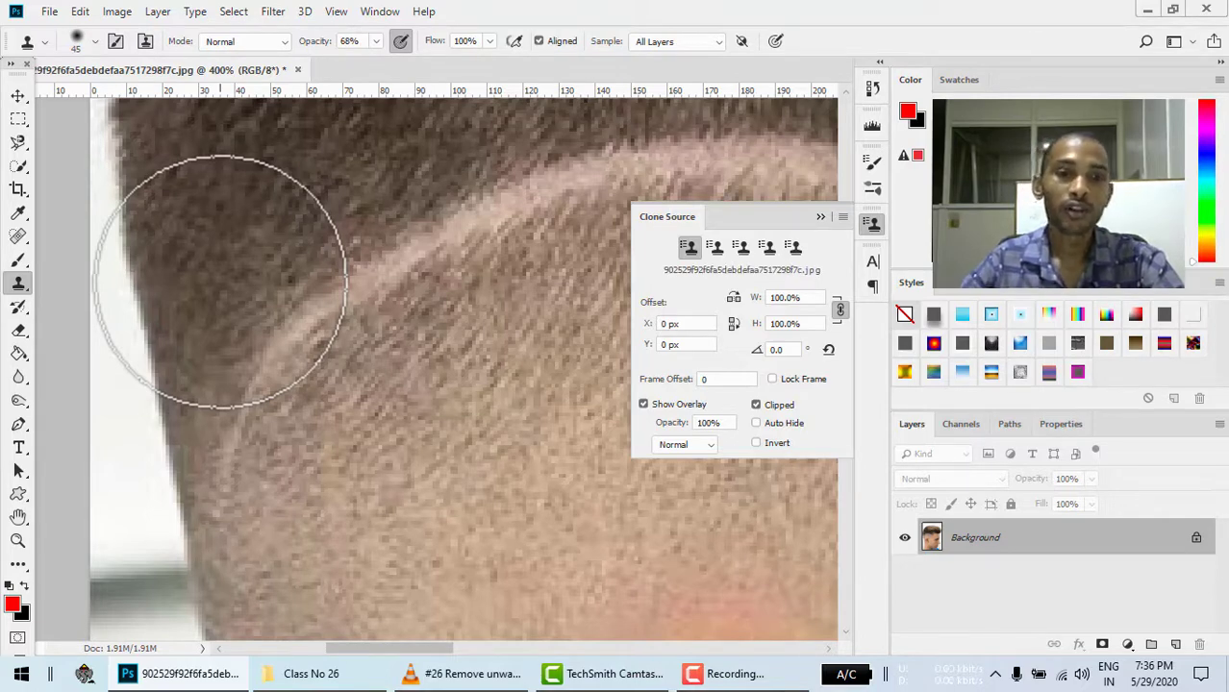
pyautogui.moveTo(241, 366); pyautogui.dragTo(245, 436)
pyautogui.hotkey('ctrl', 'z')
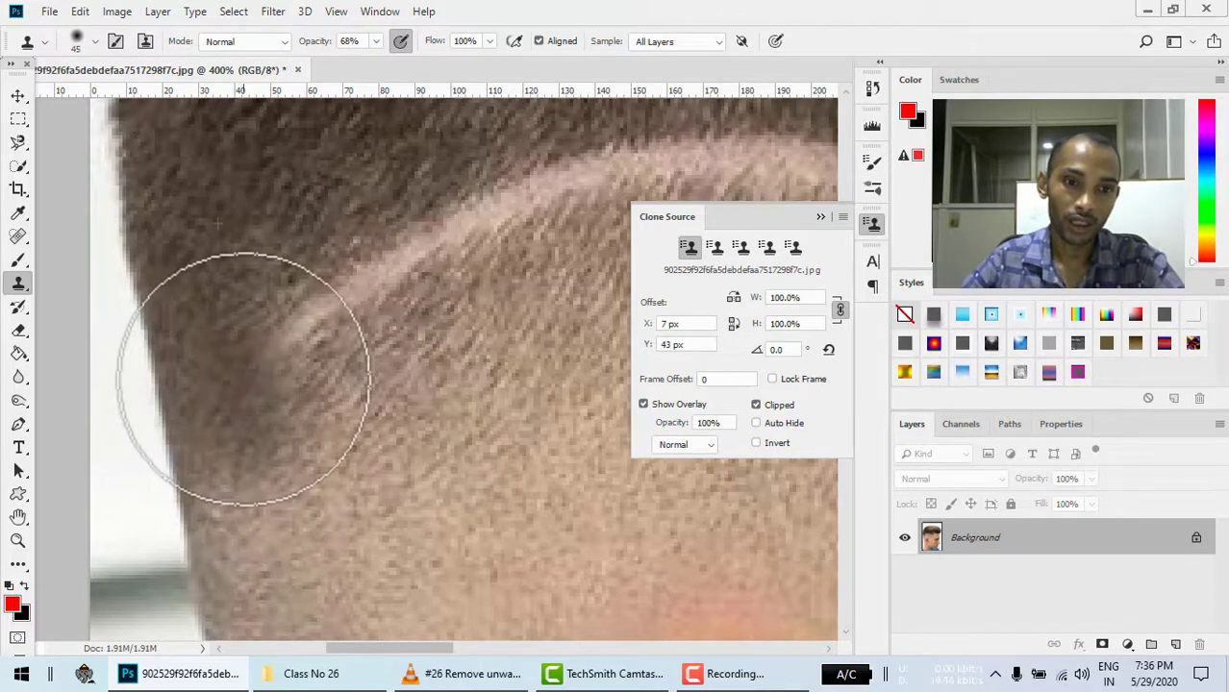
# - Resample nearby hair and clone it over the upper part of the light streak
pyautogui.keyDown('alt'); pyautogui.click(288, 293); pyautogui.keyUp('alt')
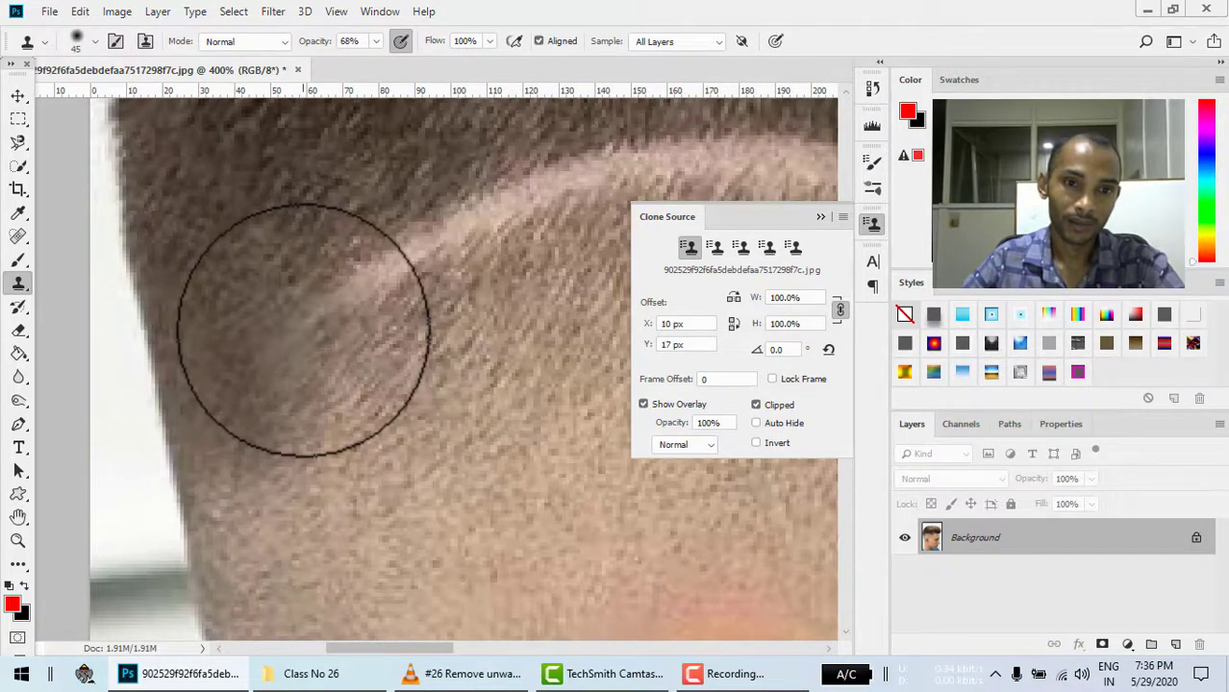
pyautogui.moveTo(327, 359)
pyautogui.mouseDown()
pyautogui.moveTo(368, 352)
pyautogui.moveTo(395, 308)
pyautogui.mouseUp()
pyautogui.hotkey('ctrl', 'z')
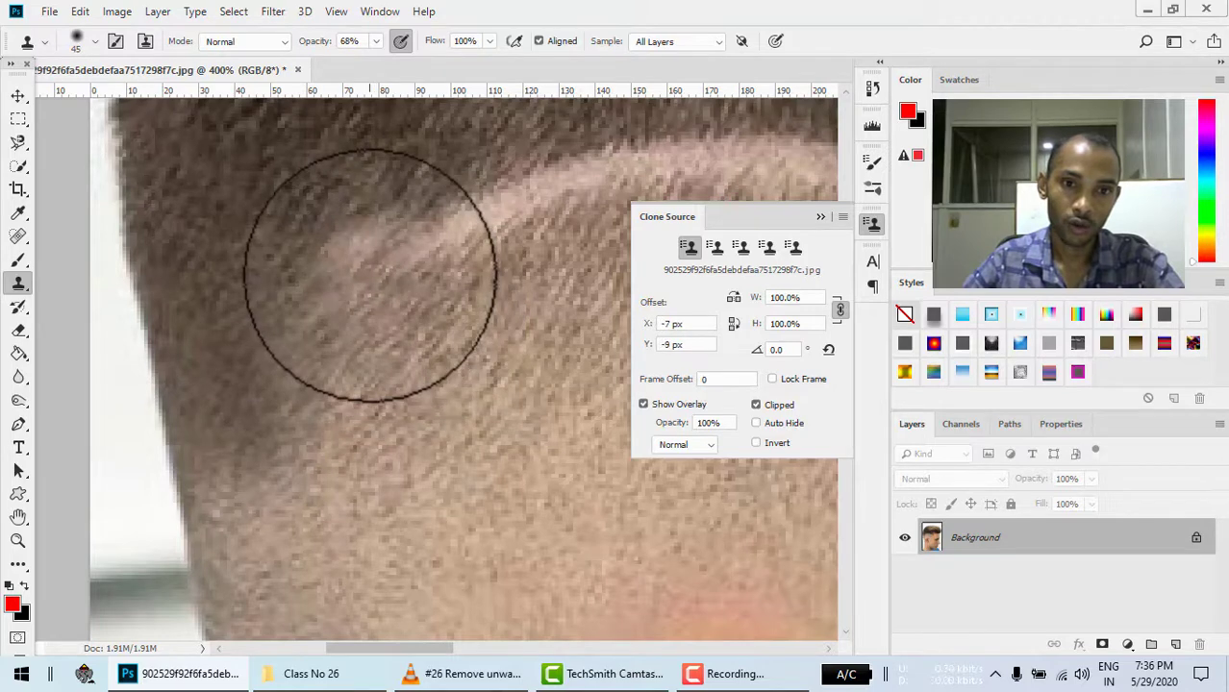
pyautogui.moveTo(481, 358); pyautogui.dragTo(398, 392)
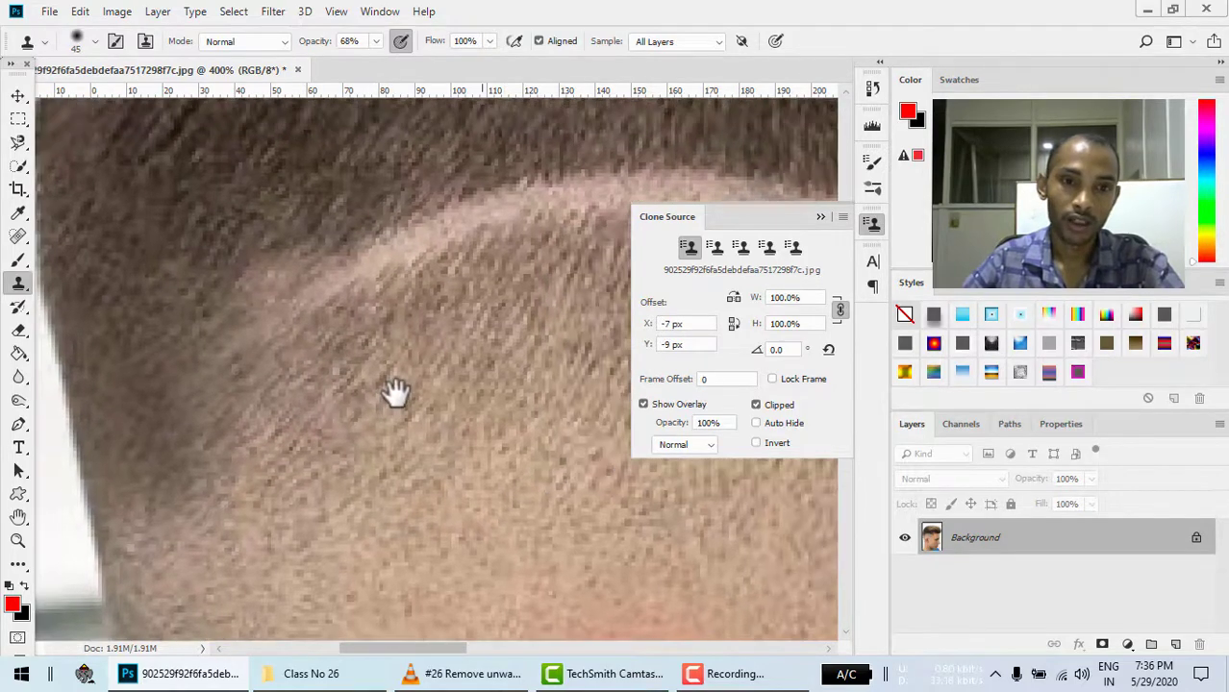
pyautogui.moveTo(352, 313); pyautogui.dragTo(302, 261)
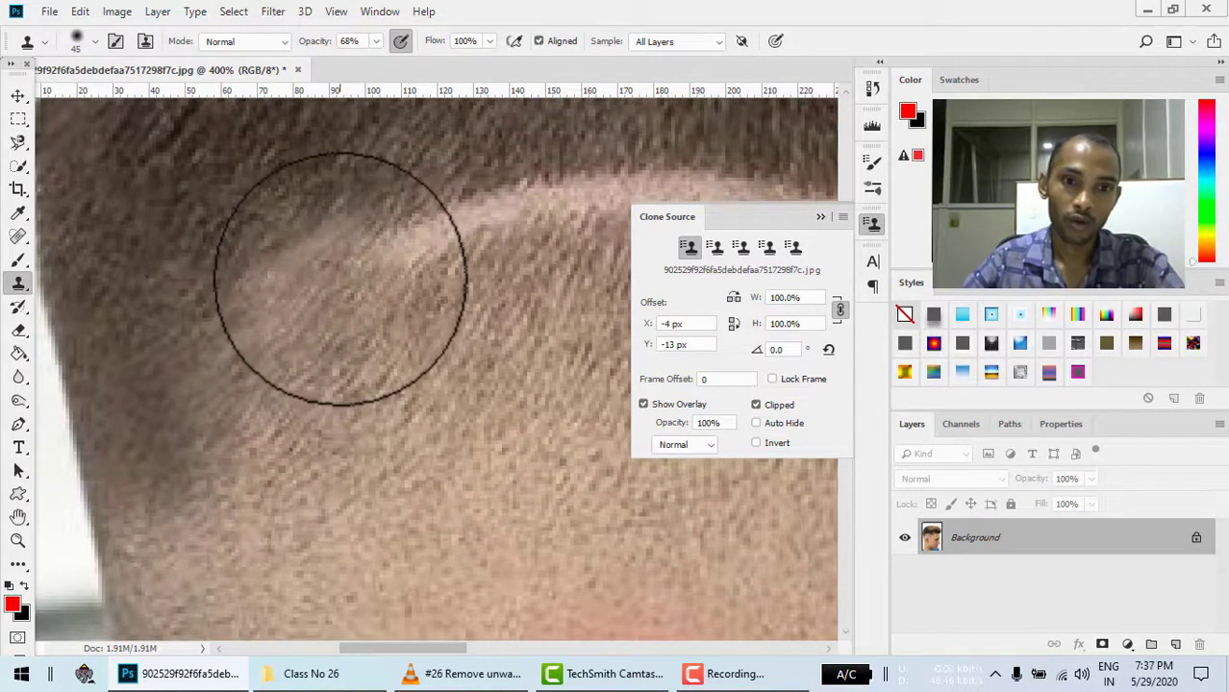
pyautogui.keyDown('alt'); pyautogui.click(440, 329); pyautogui.keyUp('alt')
pyautogui.click(405, 241)
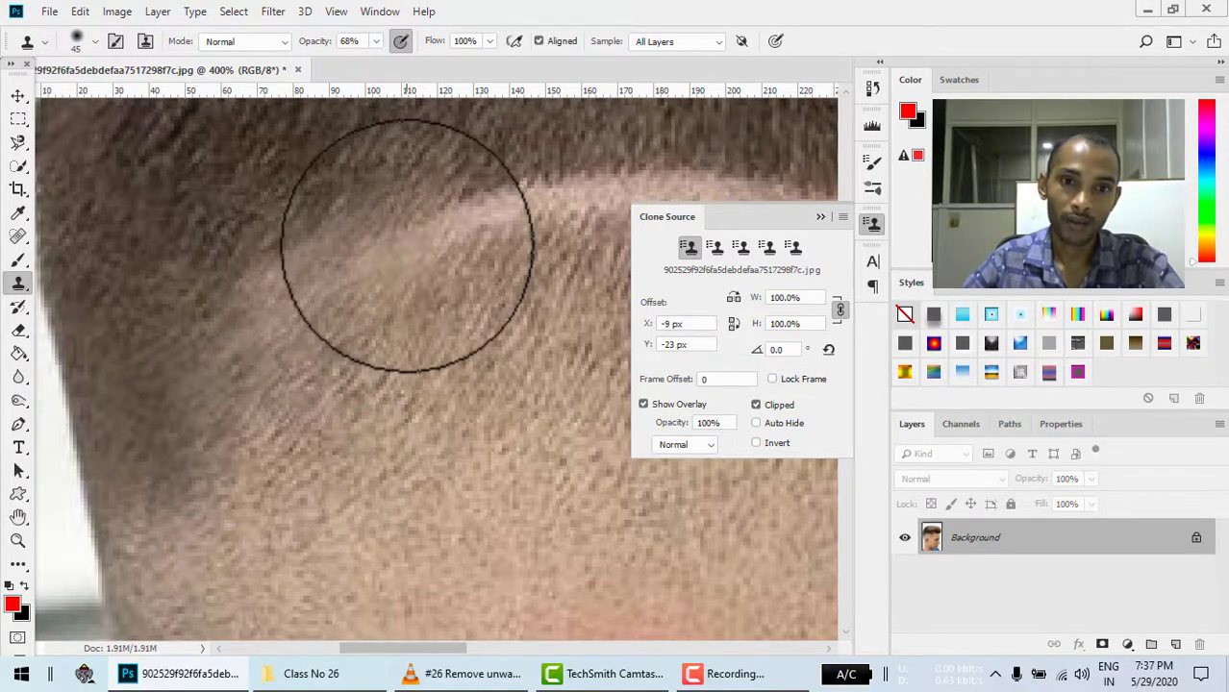
pyautogui.moveTo(405, 374); pyautogui.dragTo(383, 427)
# - Keep resampling hair and stamping it across the middle of the streak
pyautogui.keyDown('alt'); pyautogui.click(316, 357); pyautogui.keyUp('alt')
pyautogui.click(387, 337)
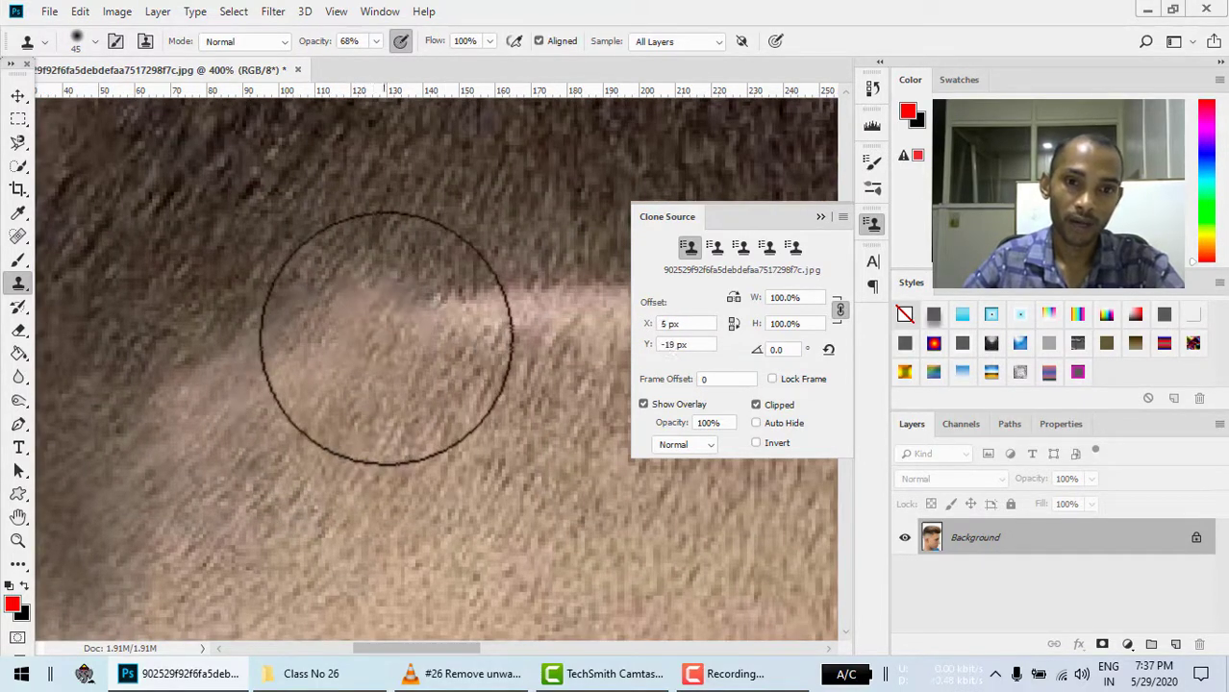
pyautogui.moveTo(444, 453); pyautogui.dragTo(373, 496)
pyautogui.keyDown('alt'); pyautogui.click(390, 411); pyautogui.keyUp('alt')
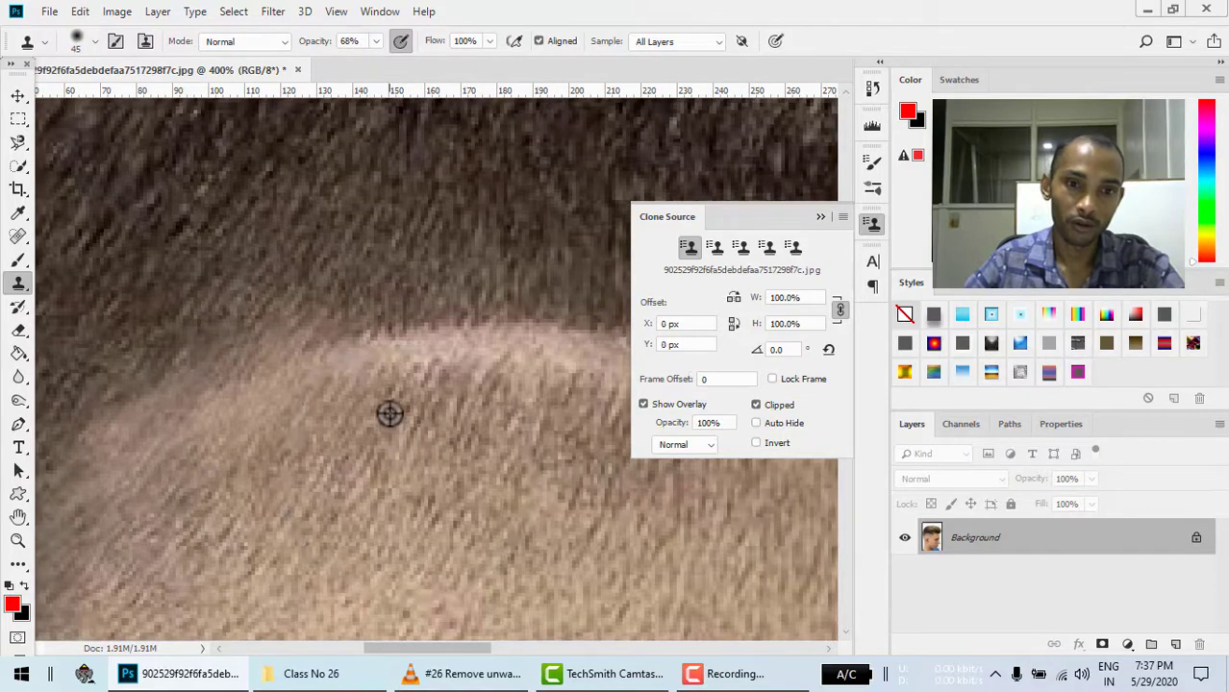
pyautogui.click(373, 359)
pyautogui.moveTo(433, 409); pyautogui.dragTo(400, 467)
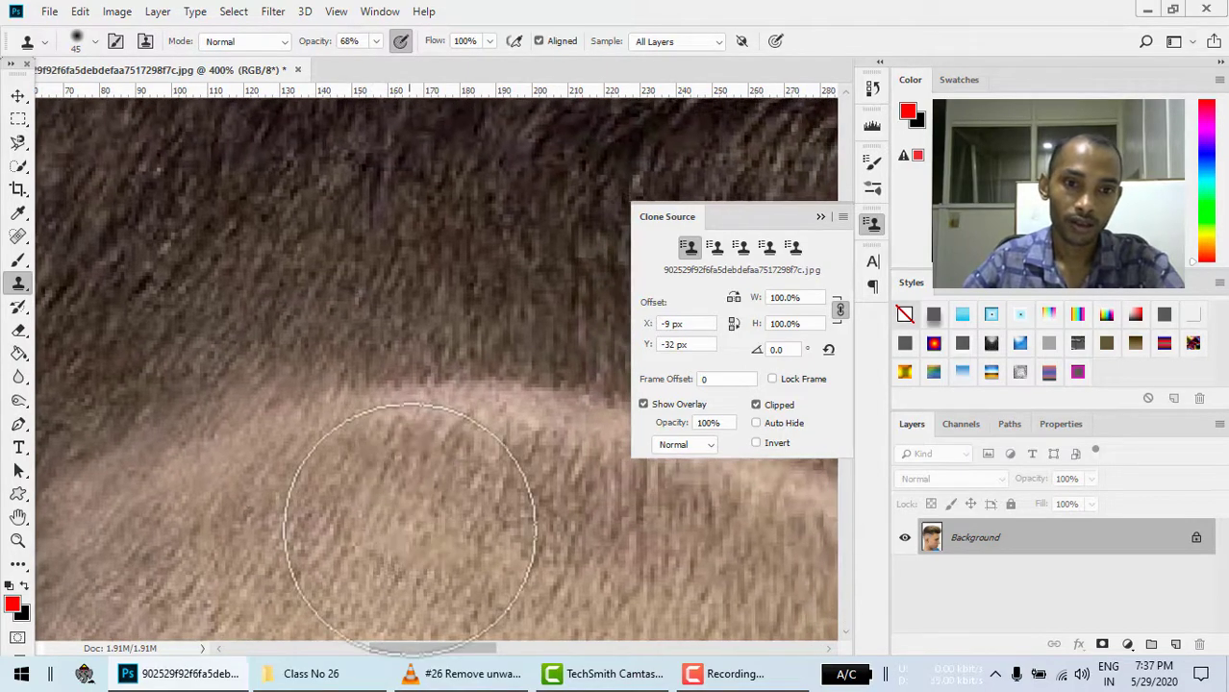
pyautogui.keyDown('alt'); pyautogui.click(401, 421); pyautogui.keyUp('alt')
pyautogui.click(402, 416)
# - Stamp the next streak section, undo dark hair on the skin, and recheck at 200%
pyautogui.moveTo(481, 520); pyautogui.dragTo(379, 522)
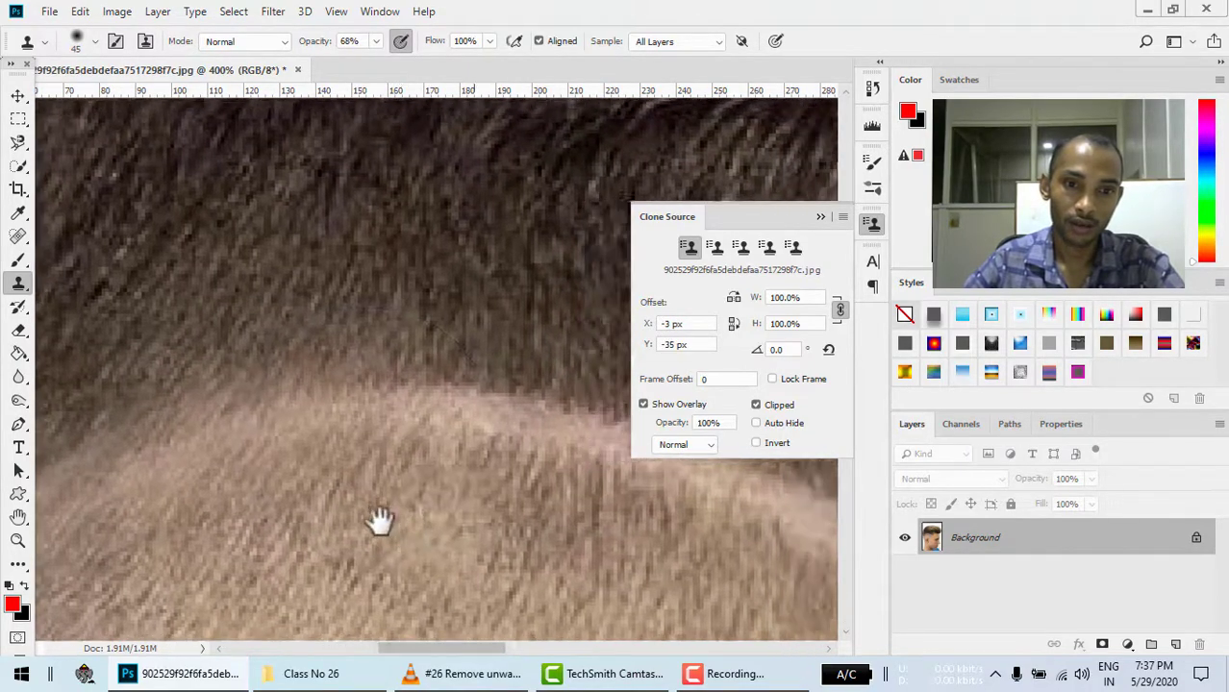
pyautogui.keyDown('alt'); pyautogui.click(396, 346); pyautogui.keyUp('alt')
pyautogui.click(394, 401)
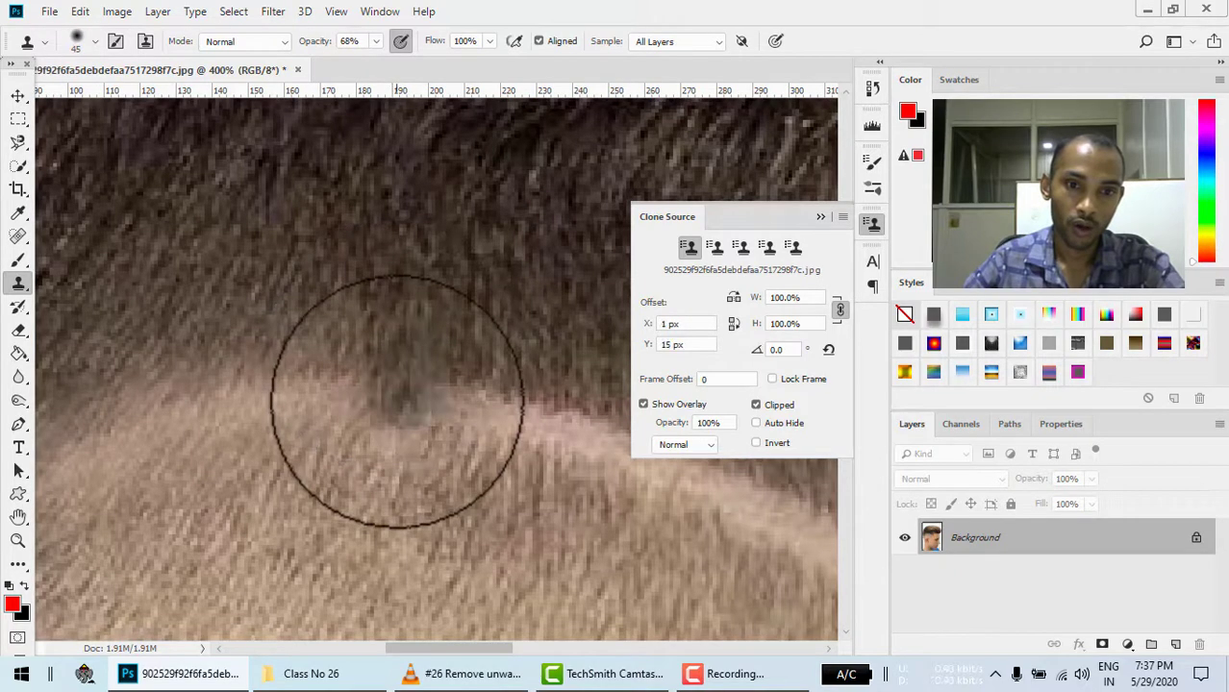
pyautogui.hotkey('ctrl', 'z')
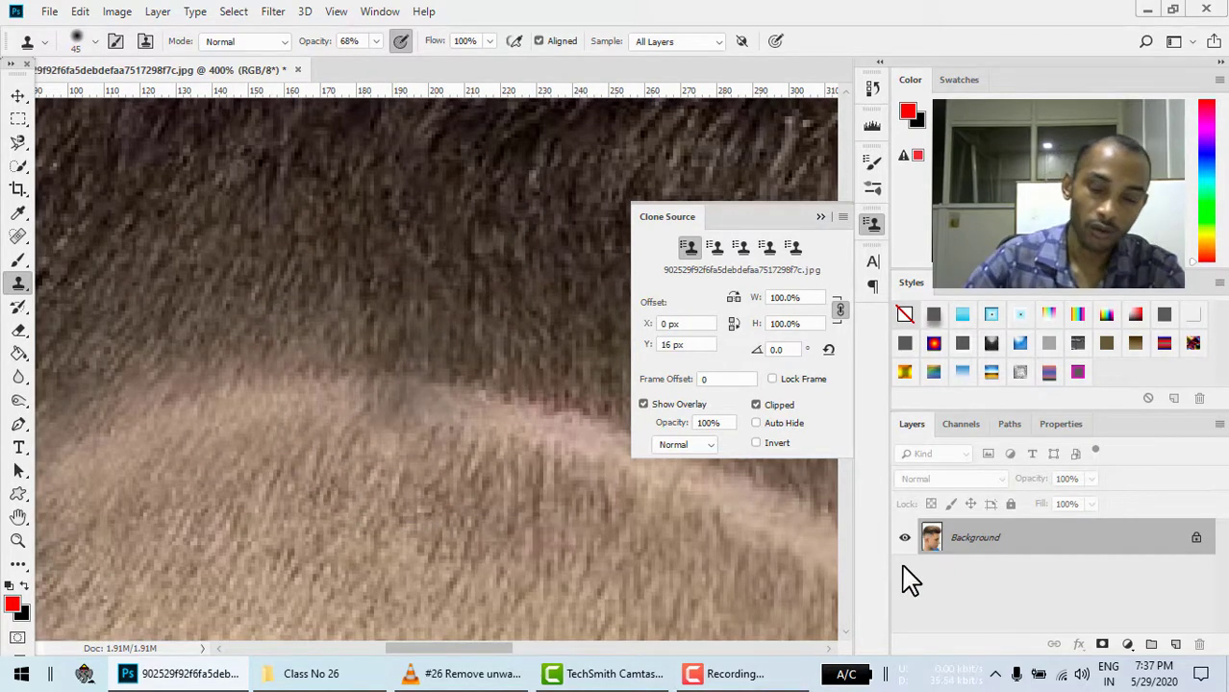
pyautogui.hotkey('ctrl', '1')
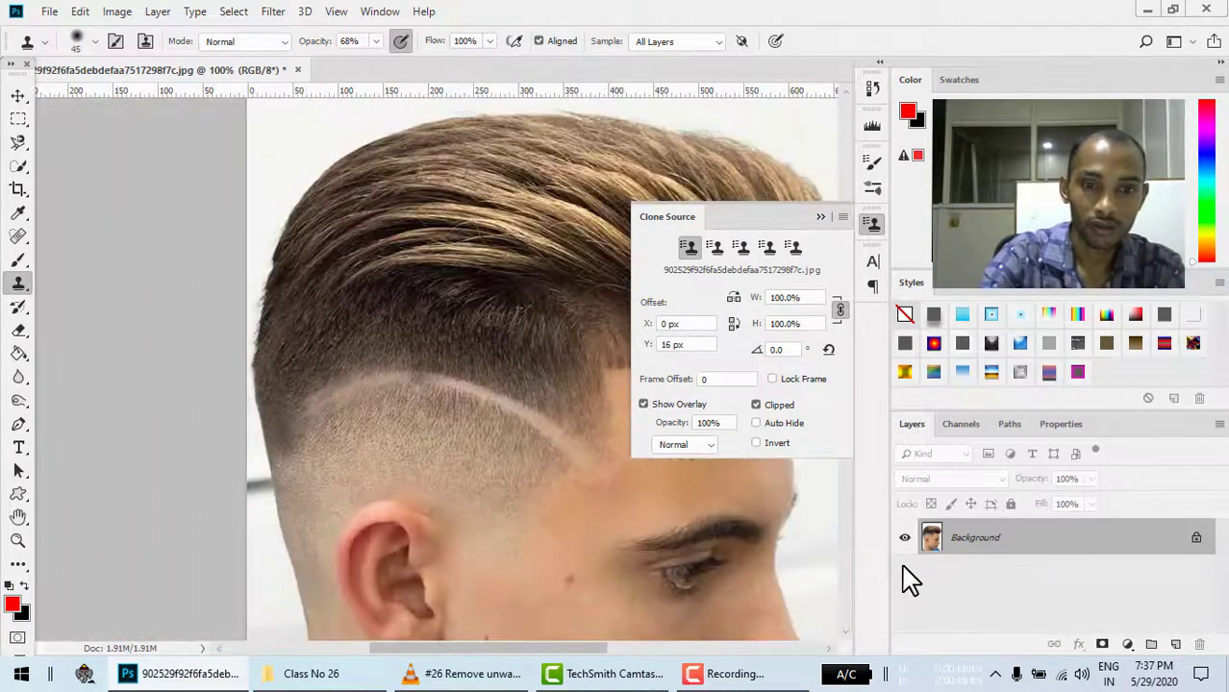
pyautogui.hotkey('ctrl', '+')
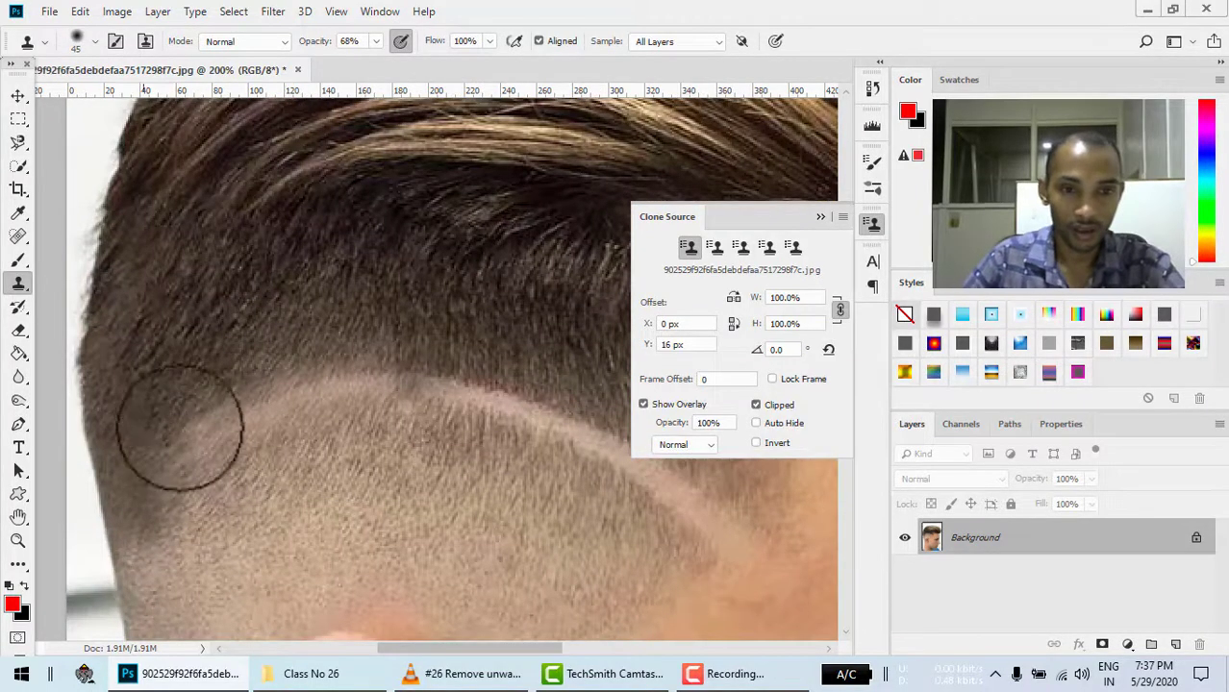
# - Sample hair near the streak's start and clone along the faded line
pyautogui.keyDown('alt'); pyautogui.click(264, 371); pyautogui.keyUp('alt')
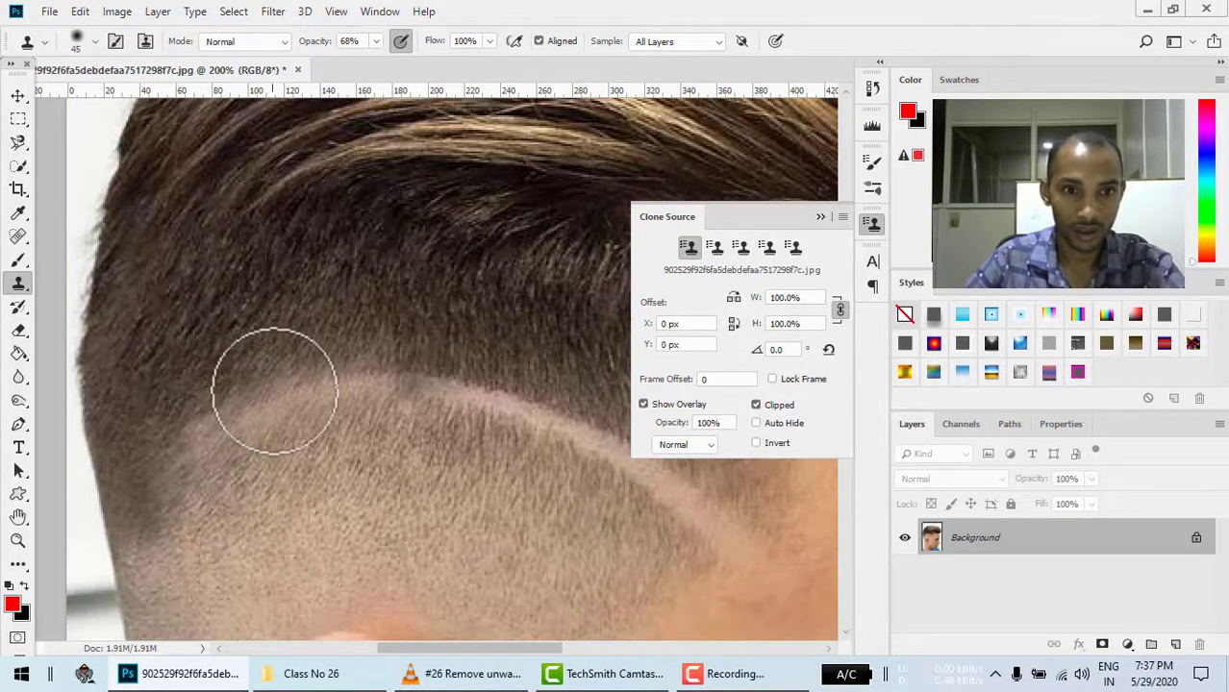
pyautogui.moveTo(274, 392)
pyautogui.mouseDown()
pyautogui.moveTo(356, 384)
pyautogui.moveTo(233, 423)
pyautogui.mouseUp()
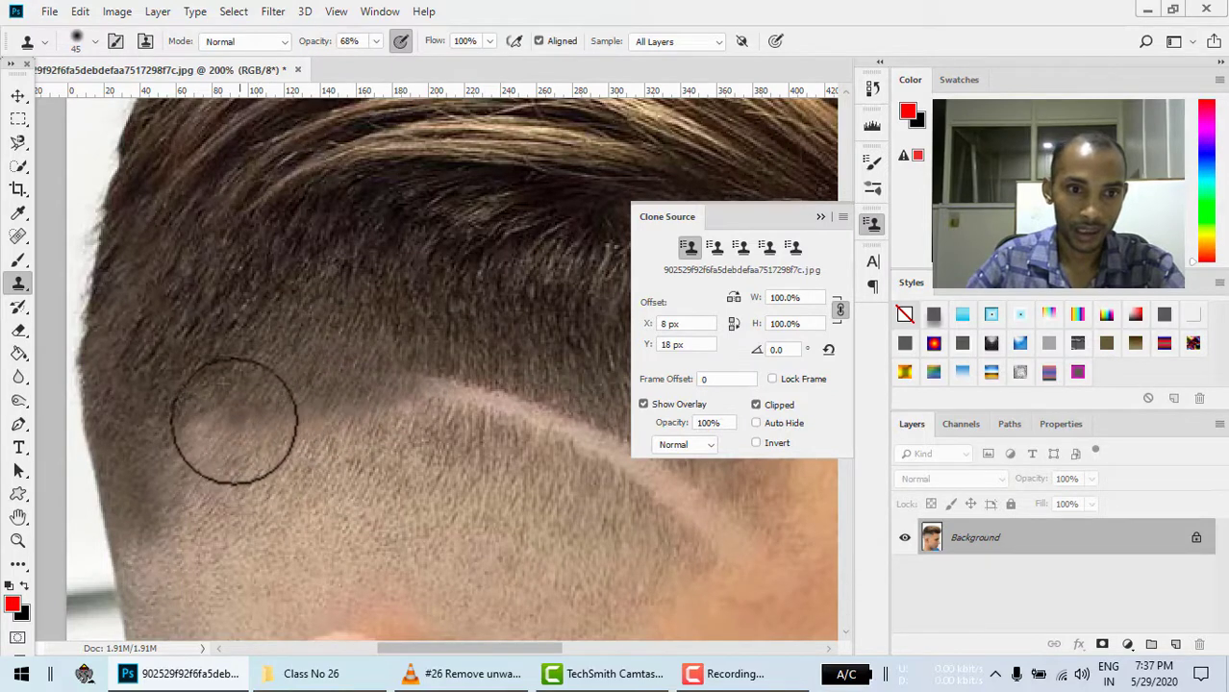
pyautogui.moveTo(234, 423); pyautogui.dragTo(157, 499)
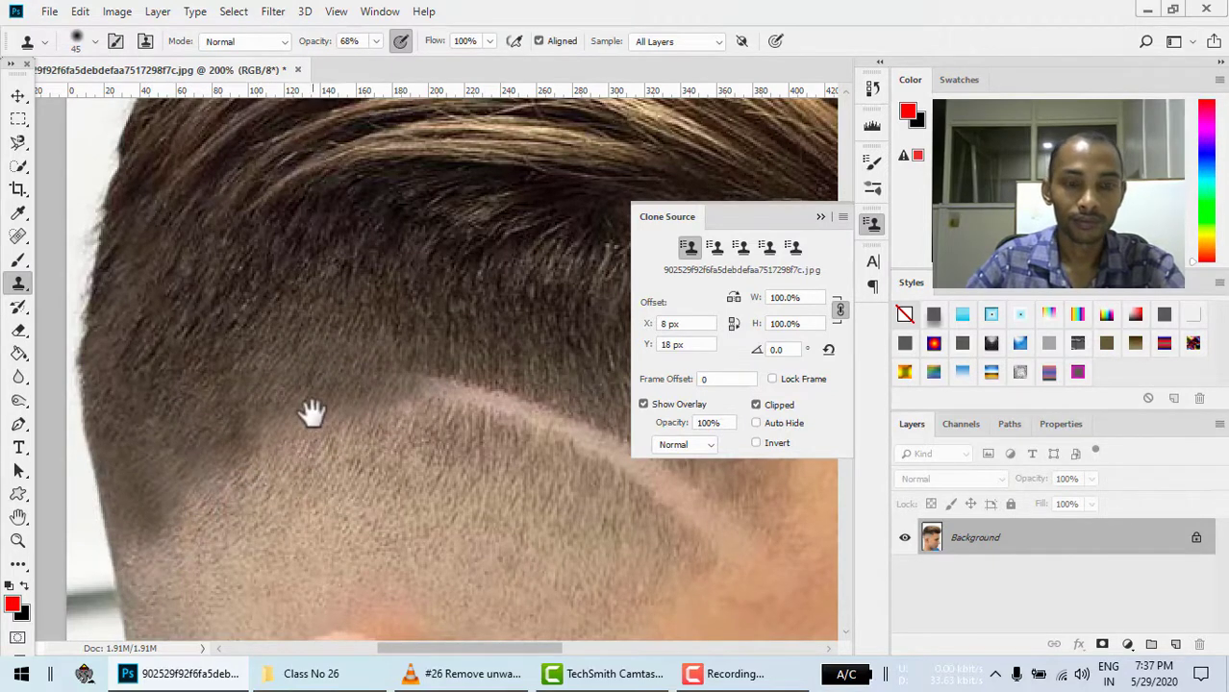
pyautogui.moveTo(402, 368)
pyautogui.mouseDown()
pyautogui.moveTo(316, 392)
pyautogui.moveTo(453, 439)
pyautogui.moveTo(466, 461)
pyautogui.moveTo(541, 488)
pyautogui.moveTo(611, 545)
pyautogui.mouseUp()
# - Cover the streak's start, the light patch near the ear and the temple end with hair
pyautogui.keyDown('alt'); pyautogui.click(345, 375); pyautogui.keyUp('alt')
pyautogui.click(347, 401)
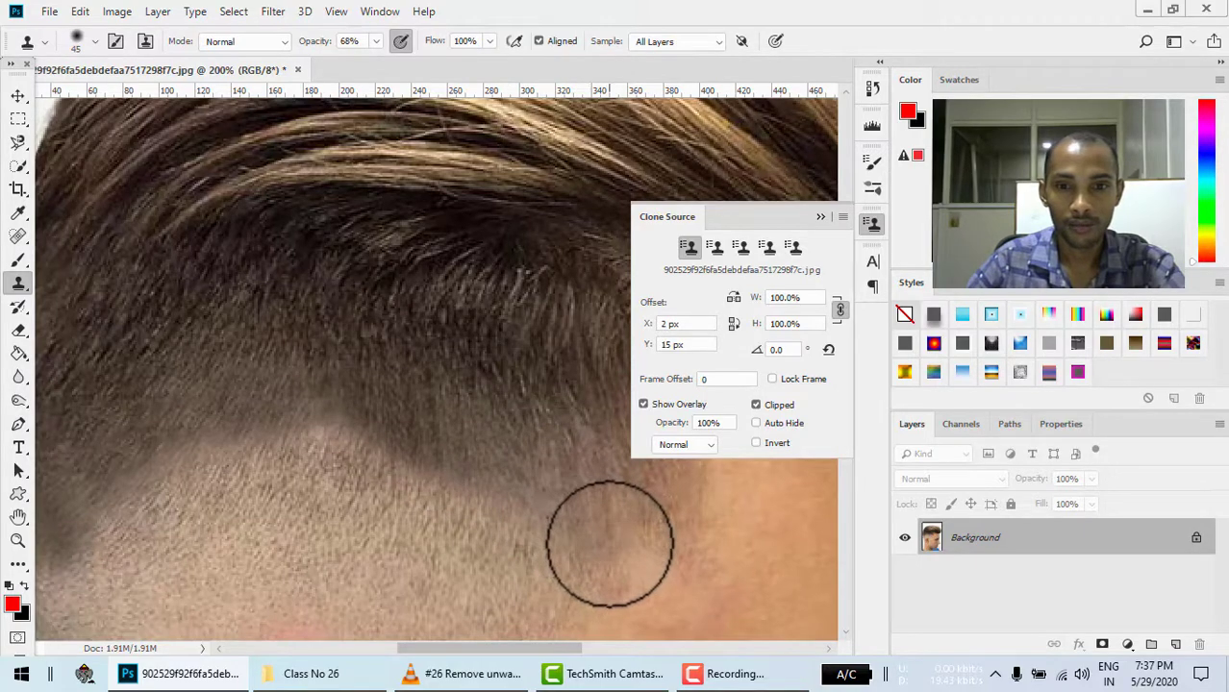
pyautogui.moveTo(279, 431)
pyautogui.mouseDown()
pyautogui.moveTo(412, 398)
pyautogui.moveTo(444, 307)
pyautogui.moveTo(486, 296)
pyautogui.moveTo(335, 345)
pyautogui.moveTo(277, 335)
pyautogui.moveTo(262, 363)
pyautogui.moveTo(206, 383)
pyautogui.moveTo(171, 417)
pyautogui.moveTo(125, 483)
pyautogui.moveTo(213, 389)
pyautogui.moveTo(362, 371)
pyautogui.moveTo(448, 390)
pyautogui.moveTo(288, 366)
pyautogui.moveTo(310, 360)
pyautogui.moveTo(546, 408)
pyautogui.moveTo(252, 426)
pyautogui.mouseUp()
pyautogui.keyDown('alt'); pyautogui.click(372, 347); pyautogui.keyUp('alt')
pyautogui.moveTo(384, 448); pyautogui.dragTo(431, 493)
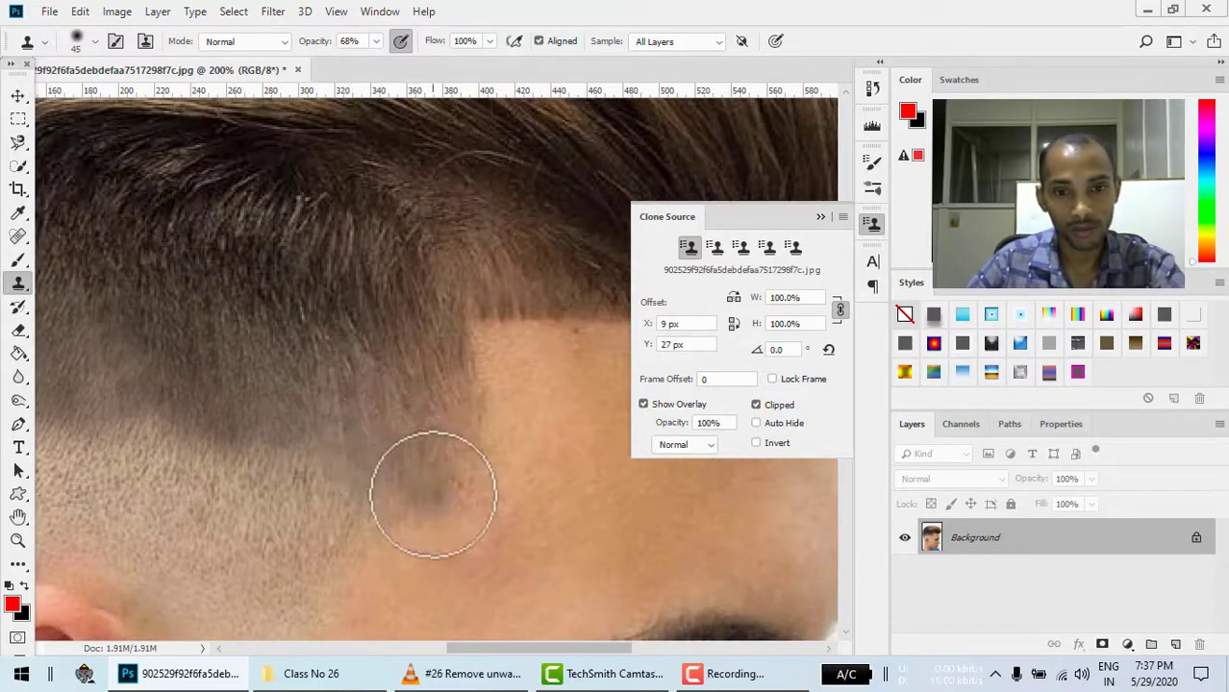
# - Open Class no 25 (4).jpg as a separate document, cancelling an accidental place into the portrait
pyautogui.hotkey('ctrl', '-')
pyautogui.hotkey('ctrl', '-')
pyautogui.hotkey('ctrl', '-')
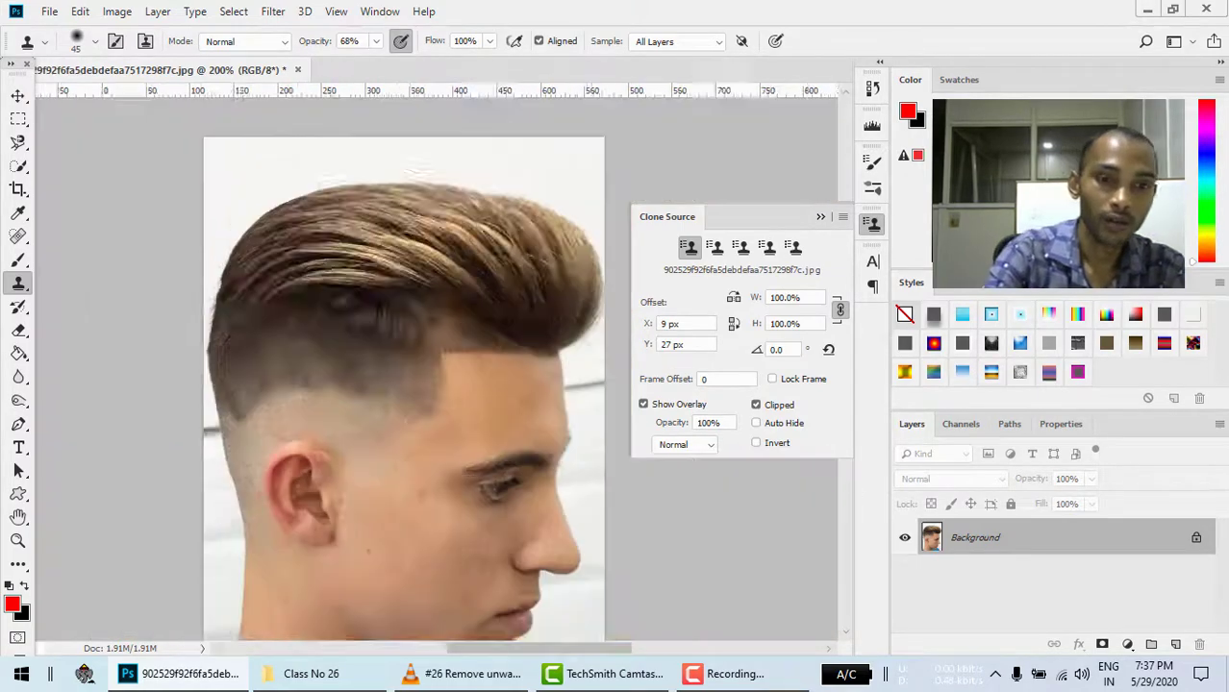
pyautogui.hotkey('ctrl', '-')
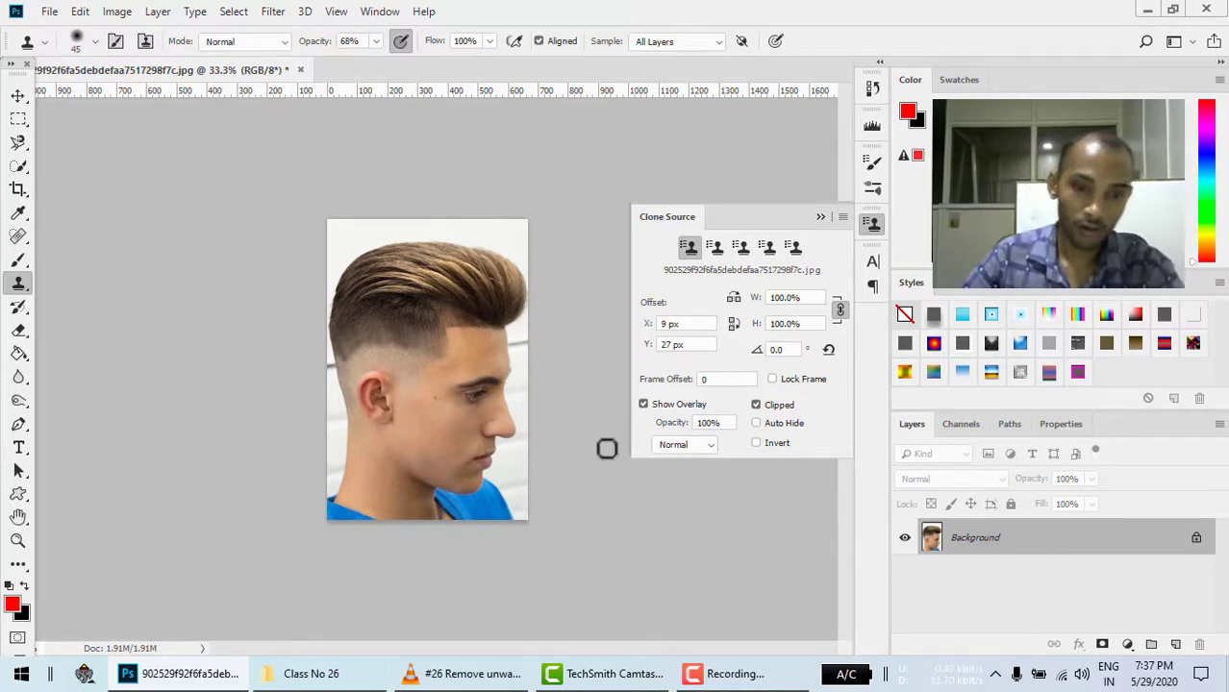
pyautogui.click(311, 673)
pyautogui.moveTo(594, 288)
pyautogui.mouseDown()
pyautogui.moveTo(264, 678)
pyautogui.moveTo(512, 95)
pyautogui.mouseUp()
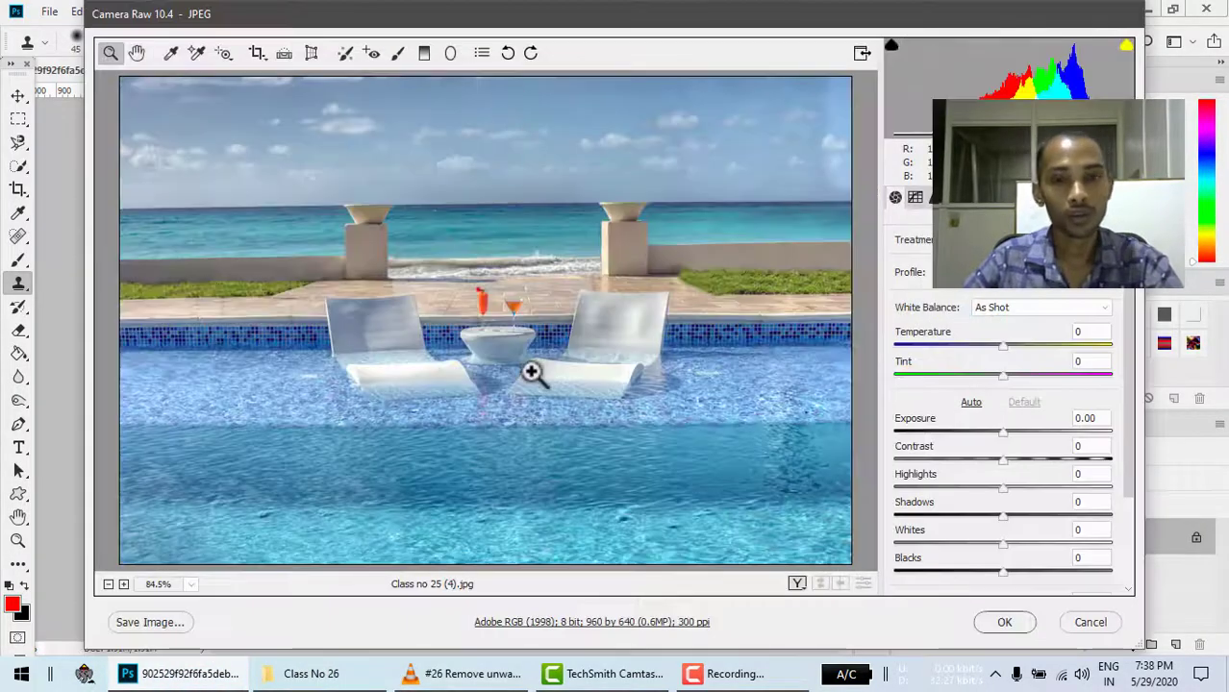
pyautogui.click(1002, 623)
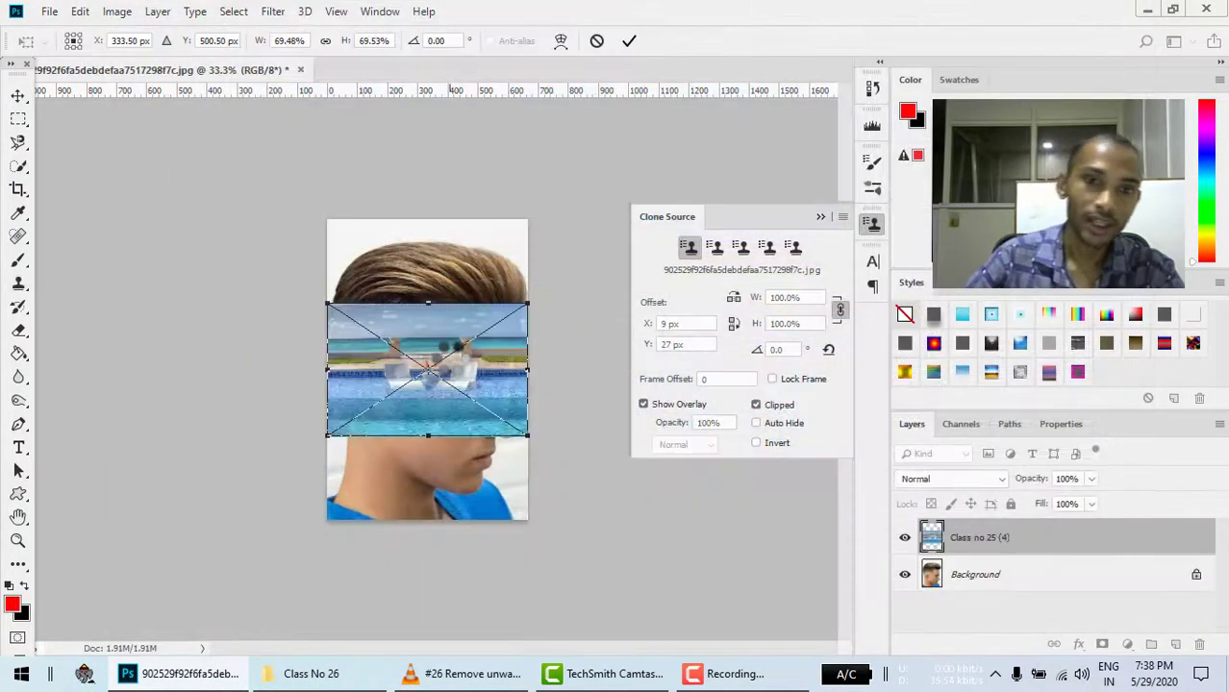
pyautogui.press('Escape')
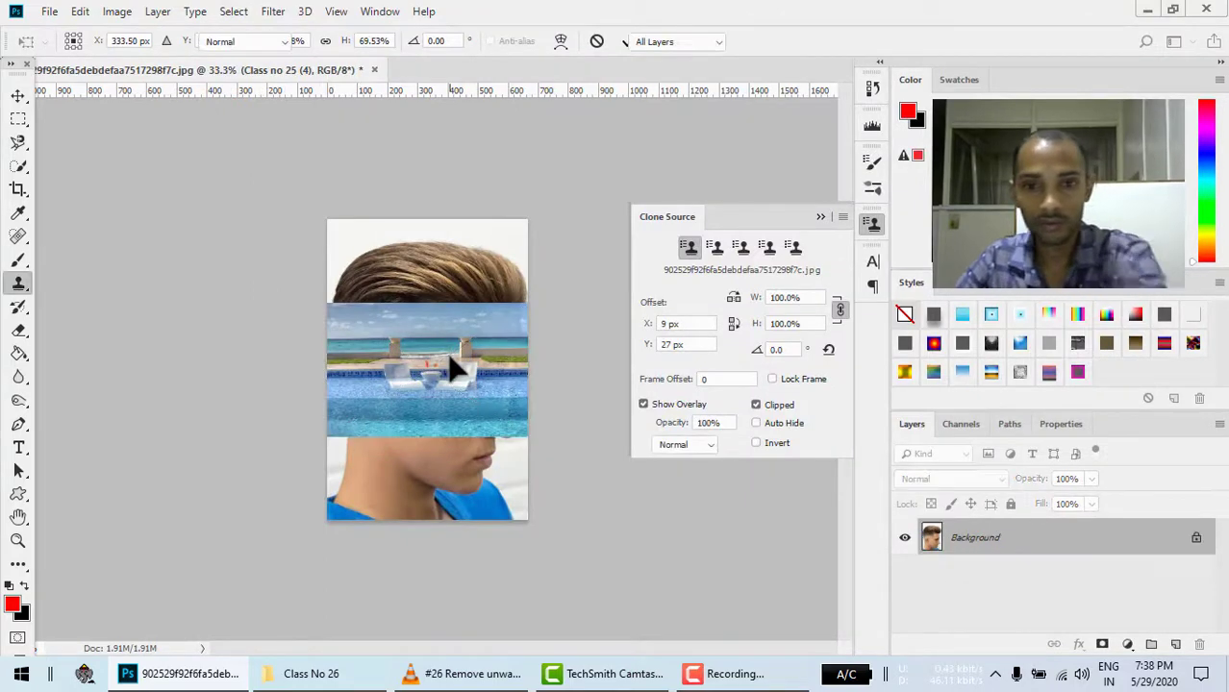
pyautogui.click(318, 676)
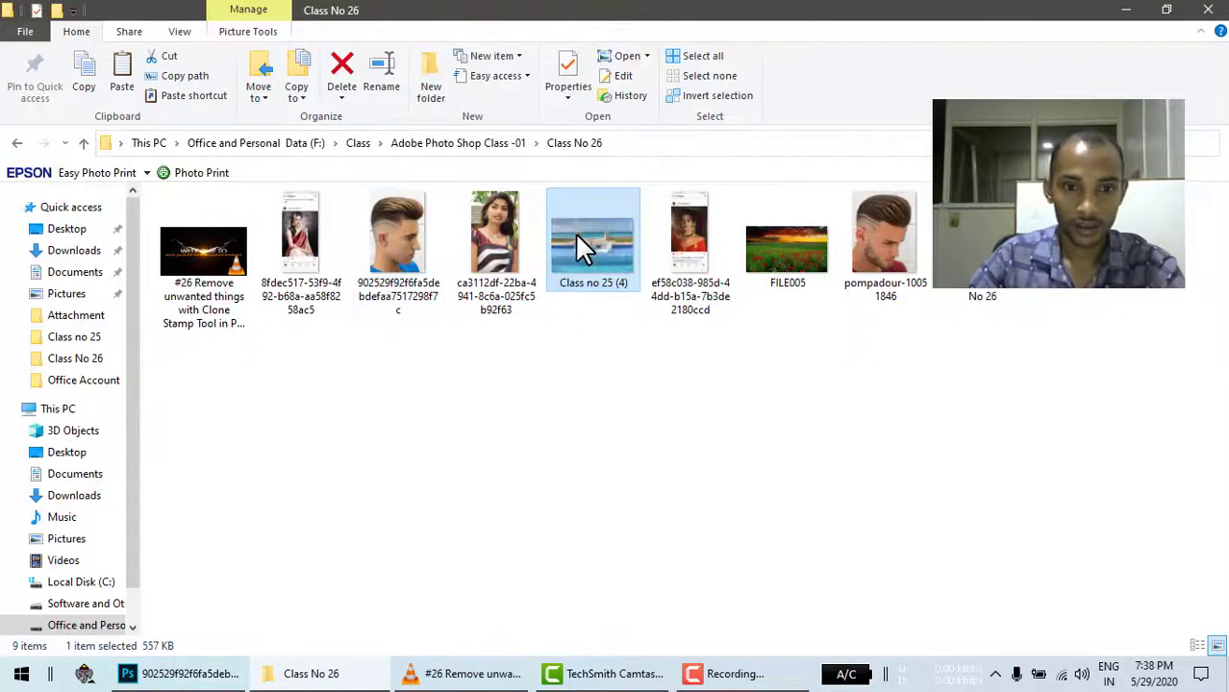
pyautogui.moveTo(582, 247); pyautogui.dragTo(495, 91)
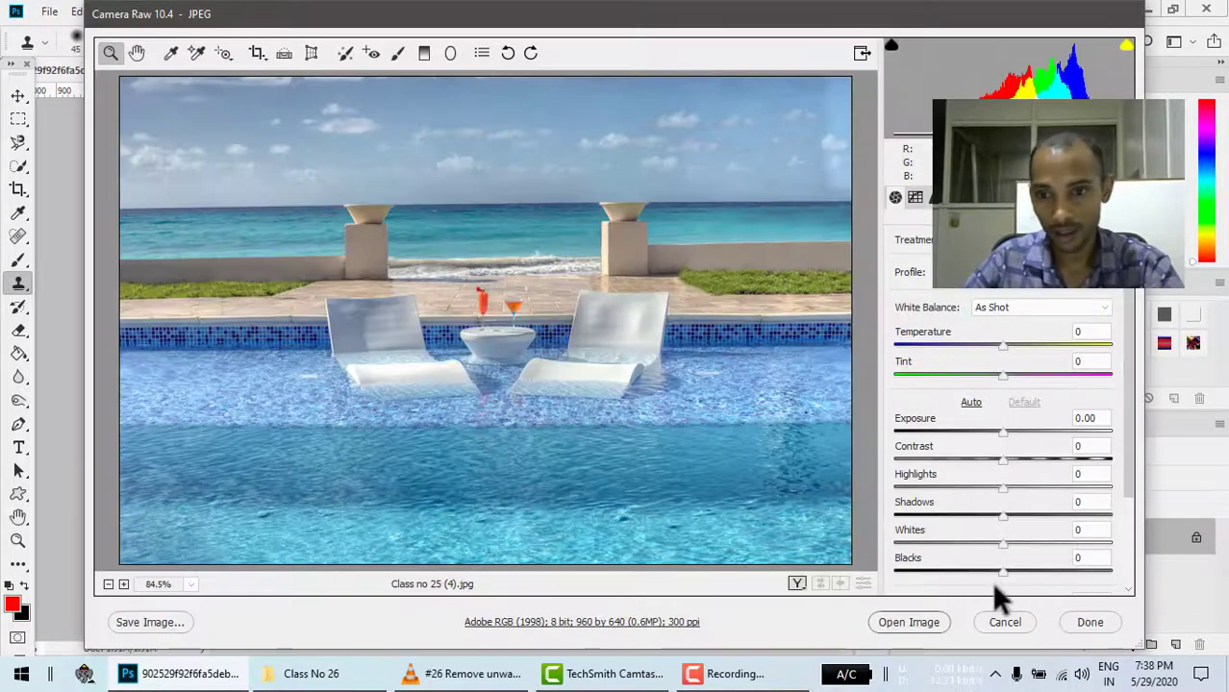
pyautogui.click(922, 620)
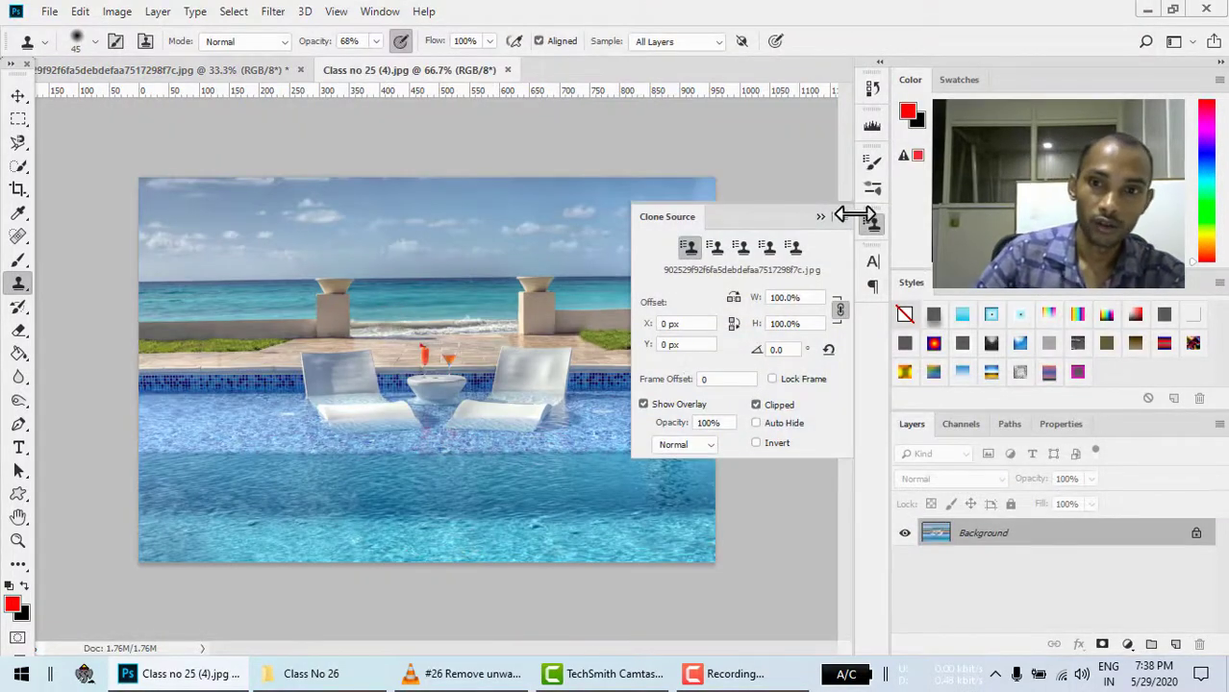
# - Spot-heal away the left pillar beside the lounge chair
pyautogui.click(820, 217)
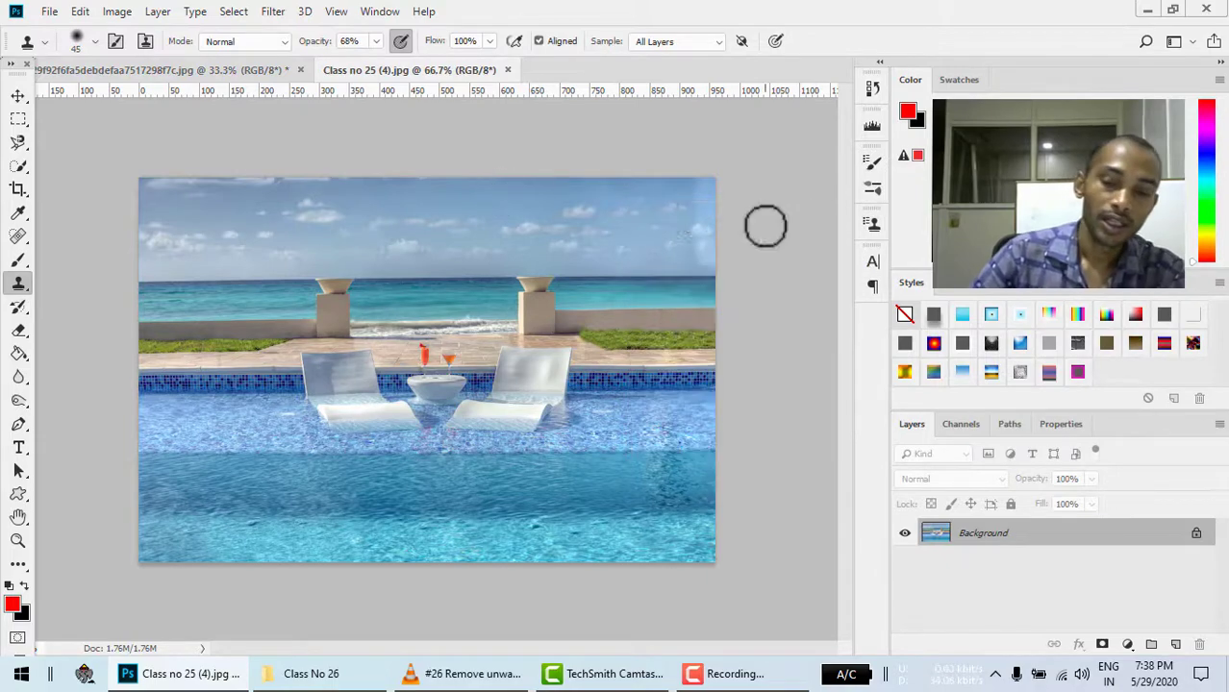
pyautogui.scroll(3, 766, 227)
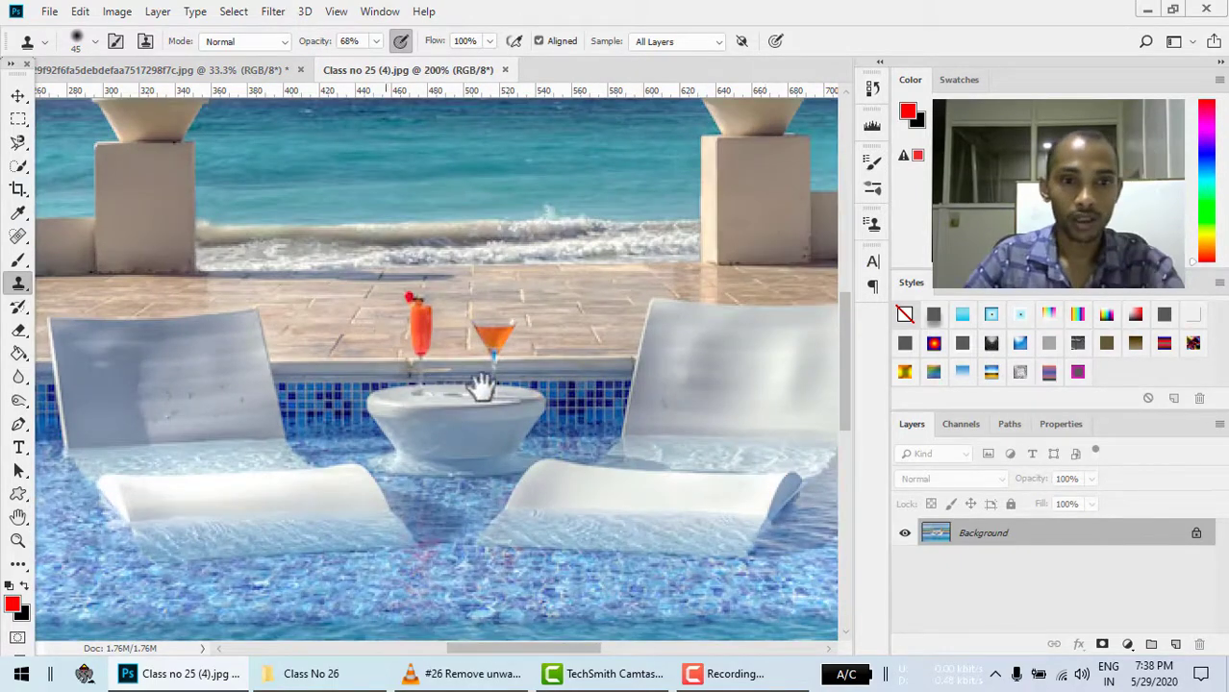
pyautogui.moveTo(479, 384); pyautogui.dragTo(657, 406)
pyautogui.scroll(-2, 406, 401)
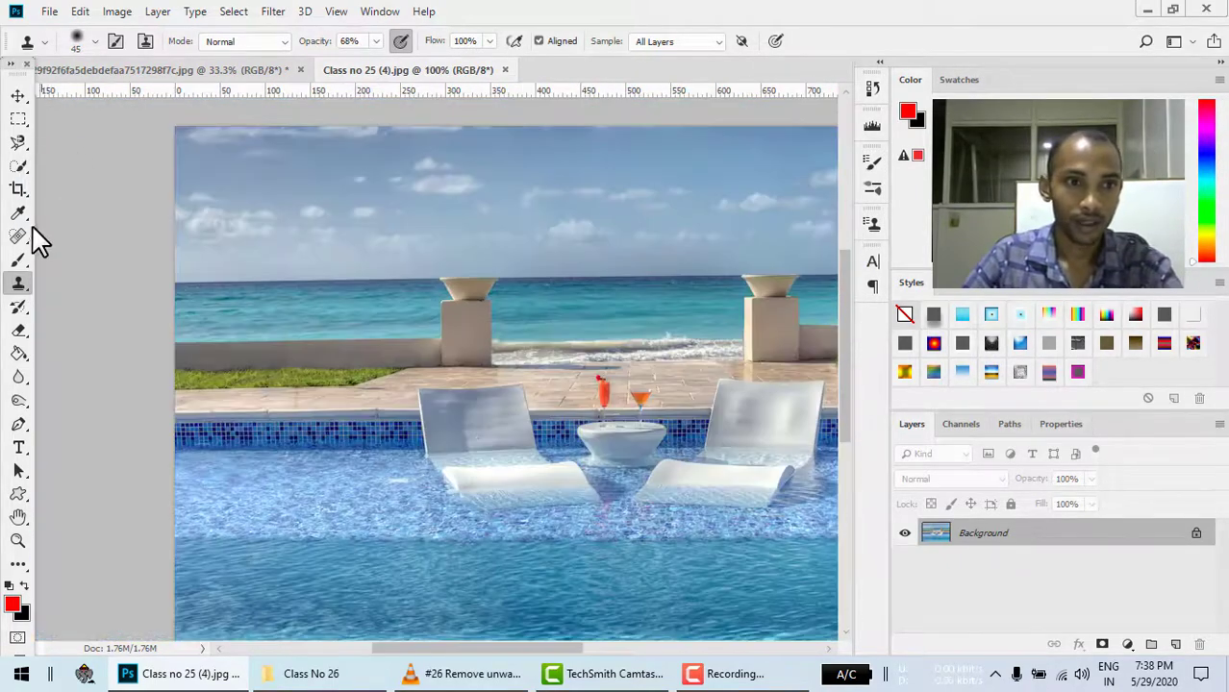
pyautogui.click(17, 235)
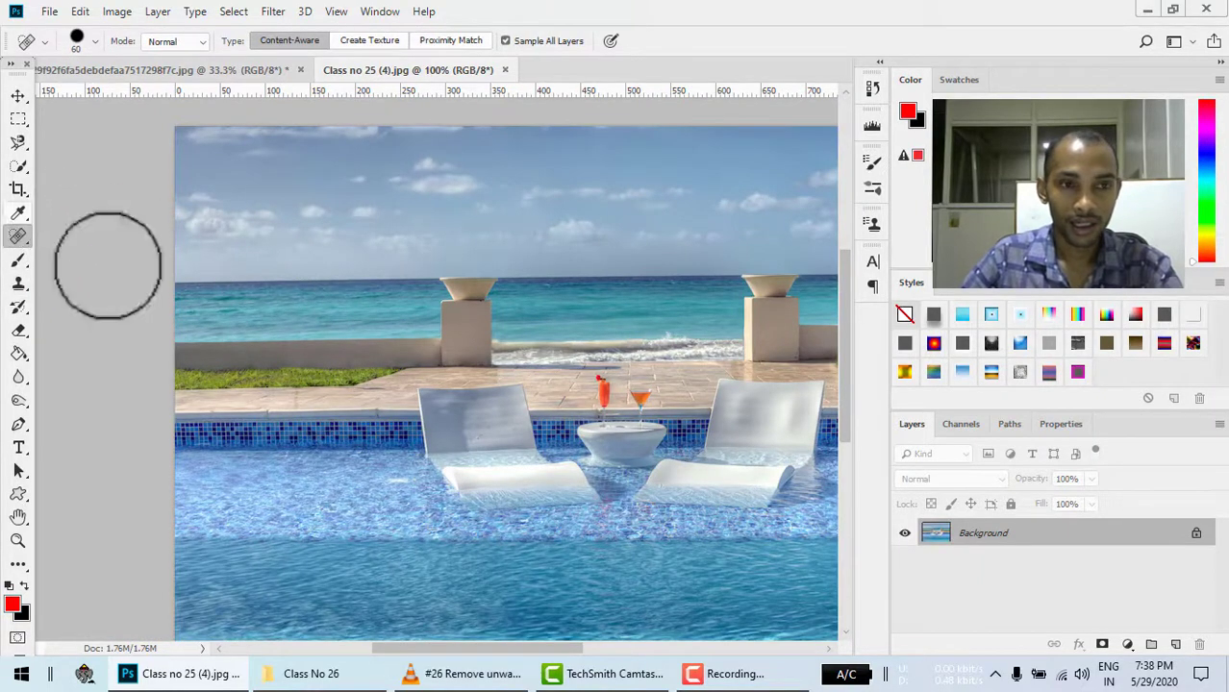
pyautogui.moveTo(370, 332)
pyautogui.mouseDown()
pyautogui.moveTo(494, 314)
pyautogui.moveTo(467, 291)
pyautogui.mouseUp()
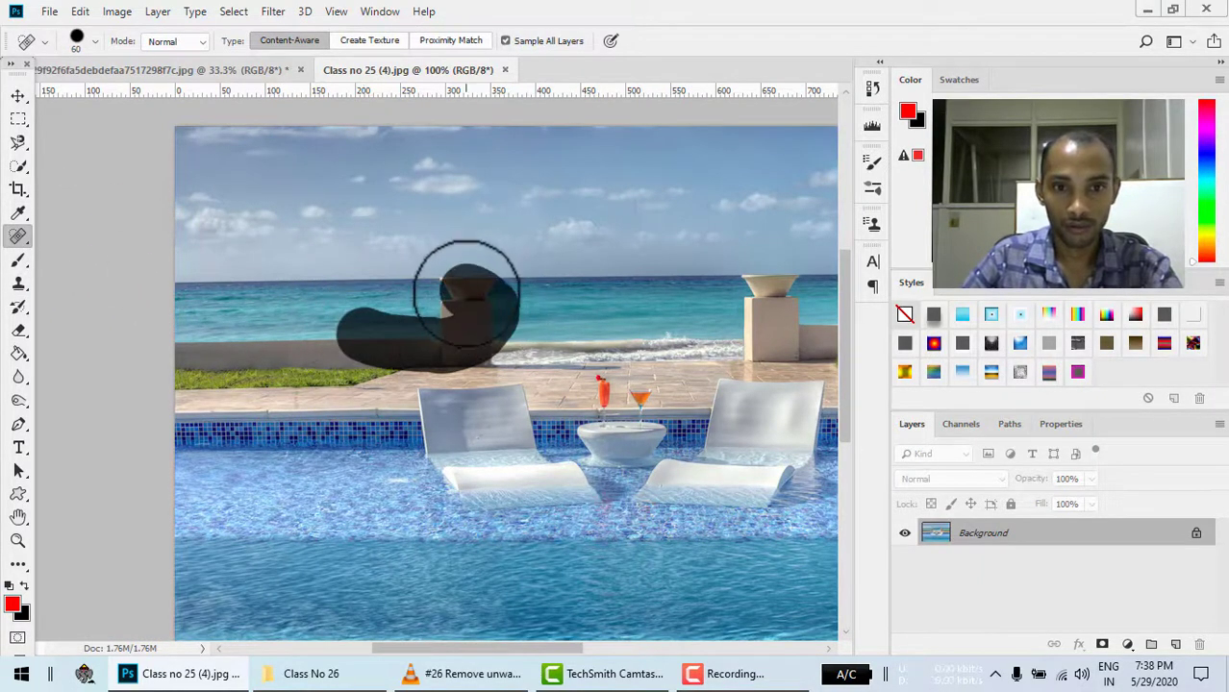
pyautogui.moveTo(495, 334); pyautogui.dragTo(522, 340)
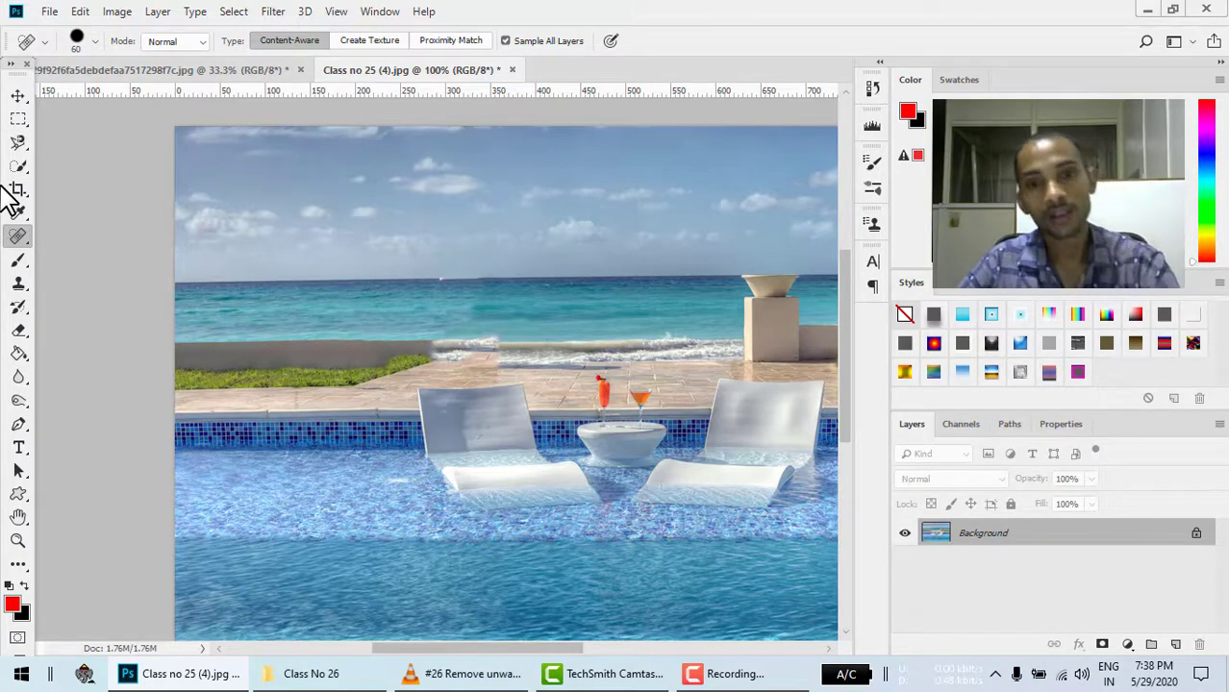
# - Zoom to 200% on the sea and shoreline and select the Clone Stamp tool
pyautogui.hotkey('ctrl', '+')
pyautogui.hotkey('ctrl', '+')
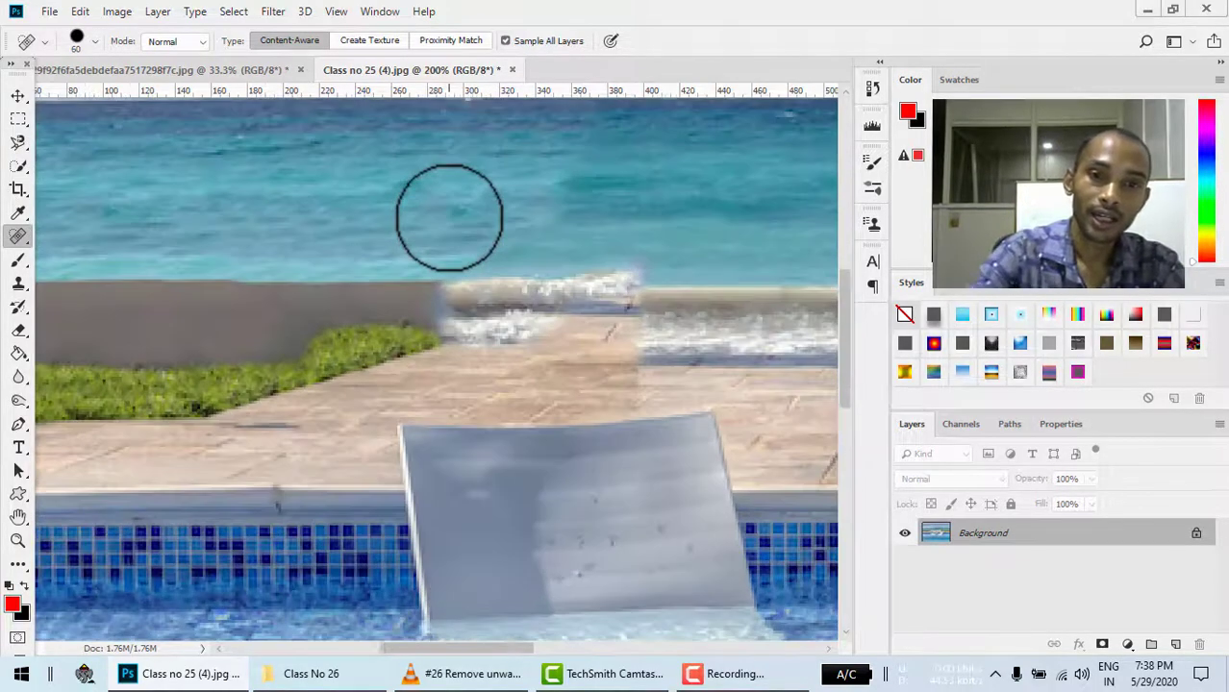
pyautogui.moveTo(460, 348); pyautogui.dragTo(279, 334)
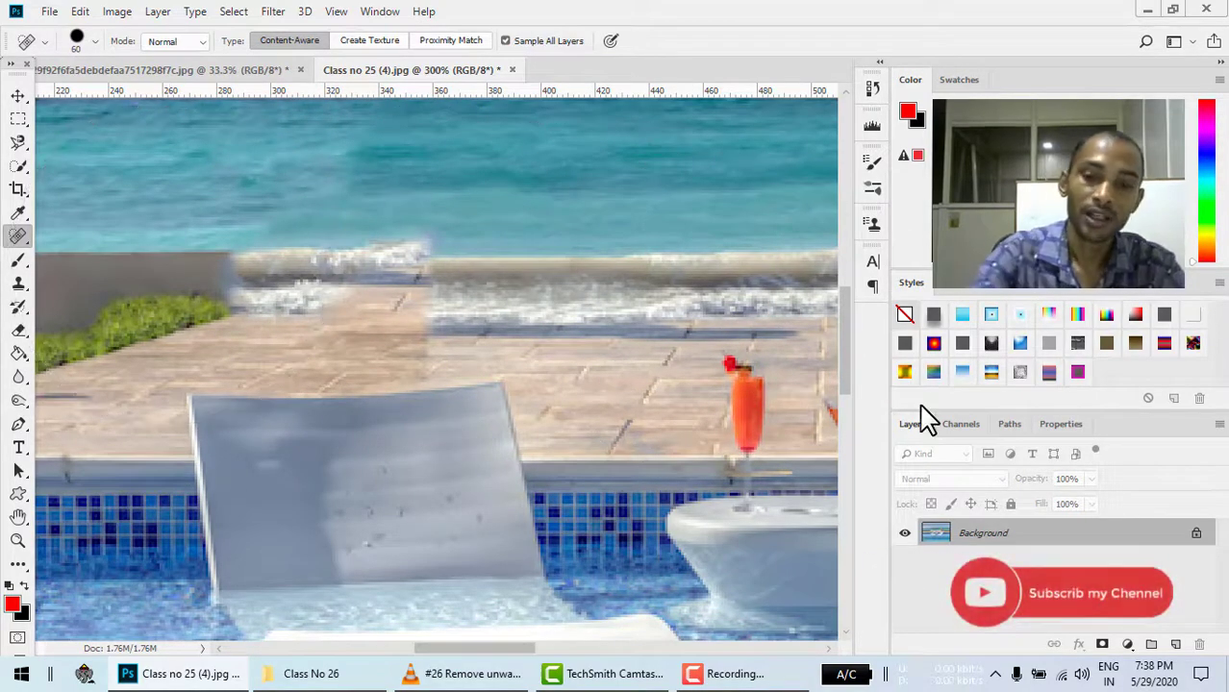
pyautogui.hotkey('ctrl', '1')
pyautogui.hotkey('ctrl', '-')
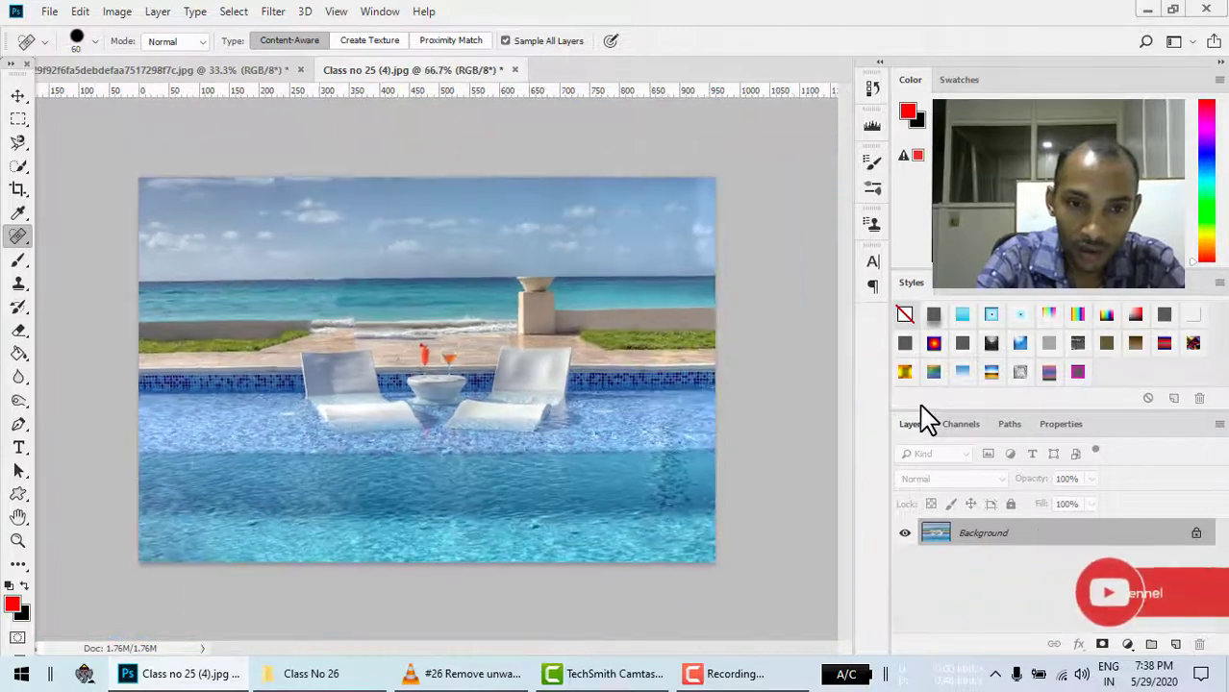
pyautogui.hotkey('ctrl', '+')
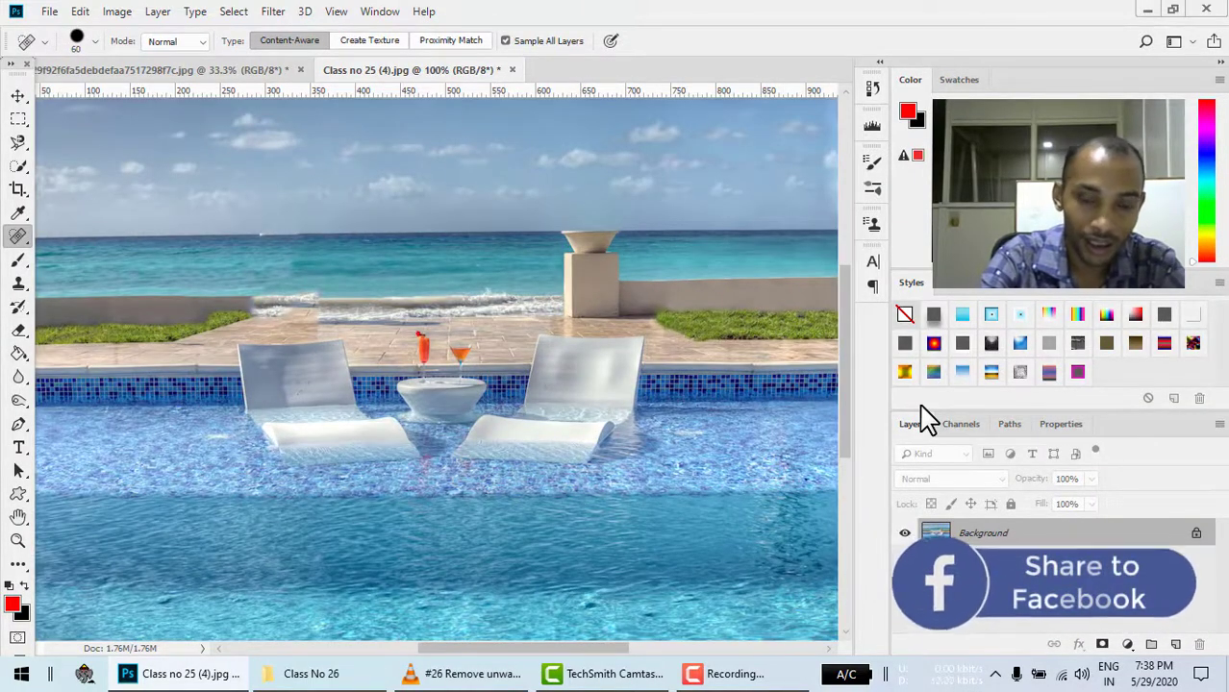
pyautogui.hotkey('ctrl', '+')
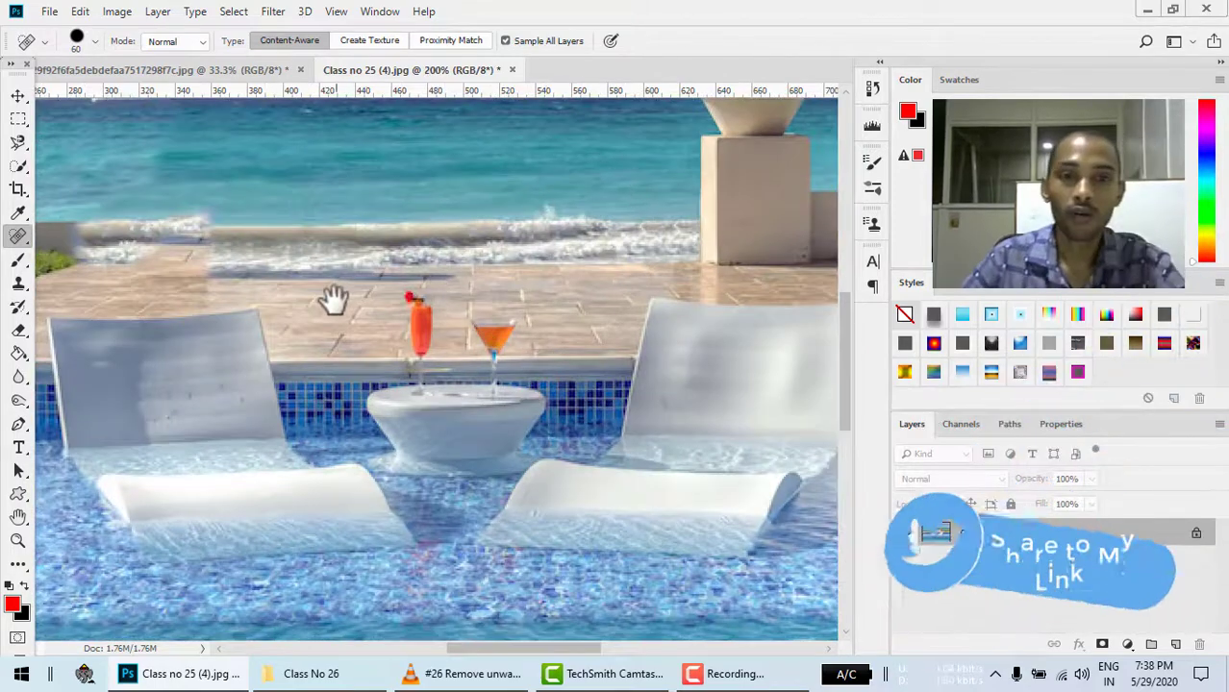
pyautogui.moveTo(332, 296); pyautogui.dragTo(659, 365)
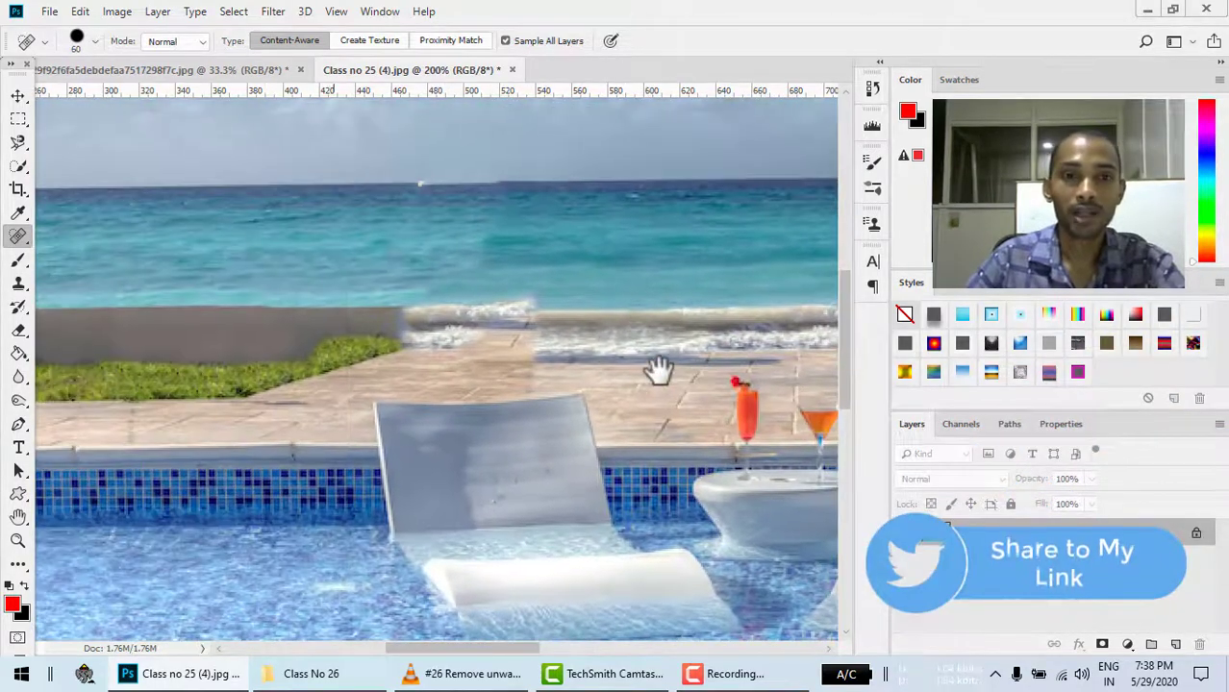
pyautogui.click(19, 284)
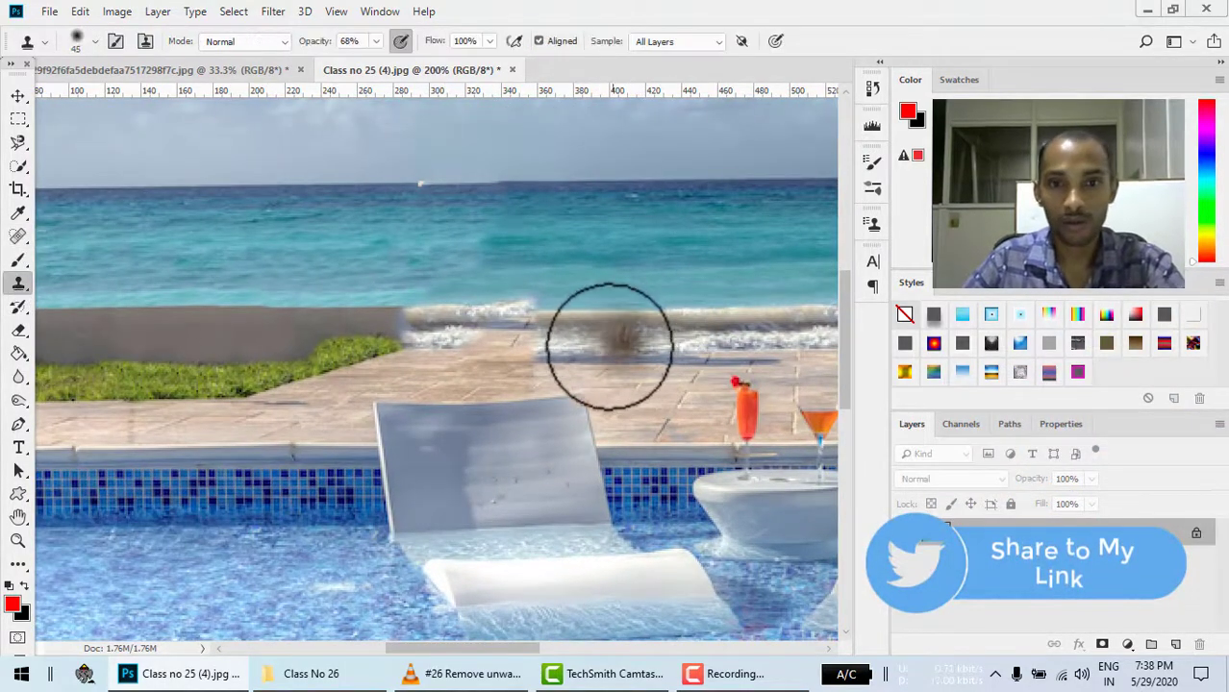
# - Add Layer 1 above Background and set Clone Stamp sampling to Current & Below
pyautogui.click(1175, 645)
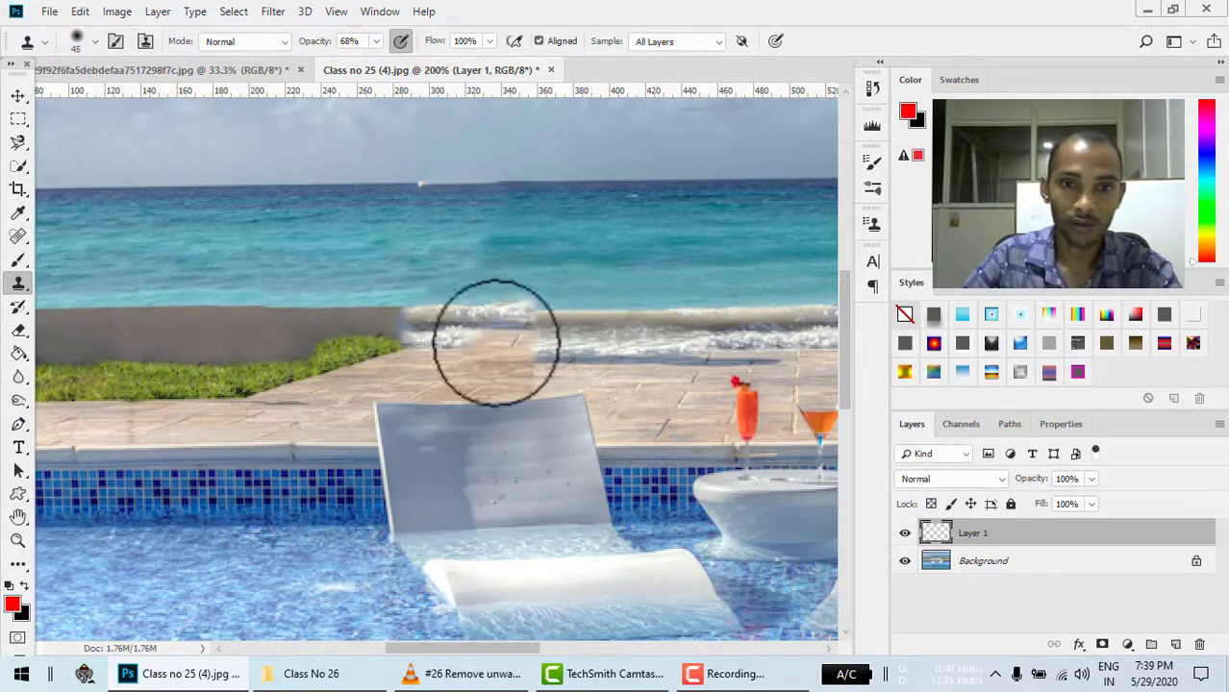
pyautogui.click(690, 48)
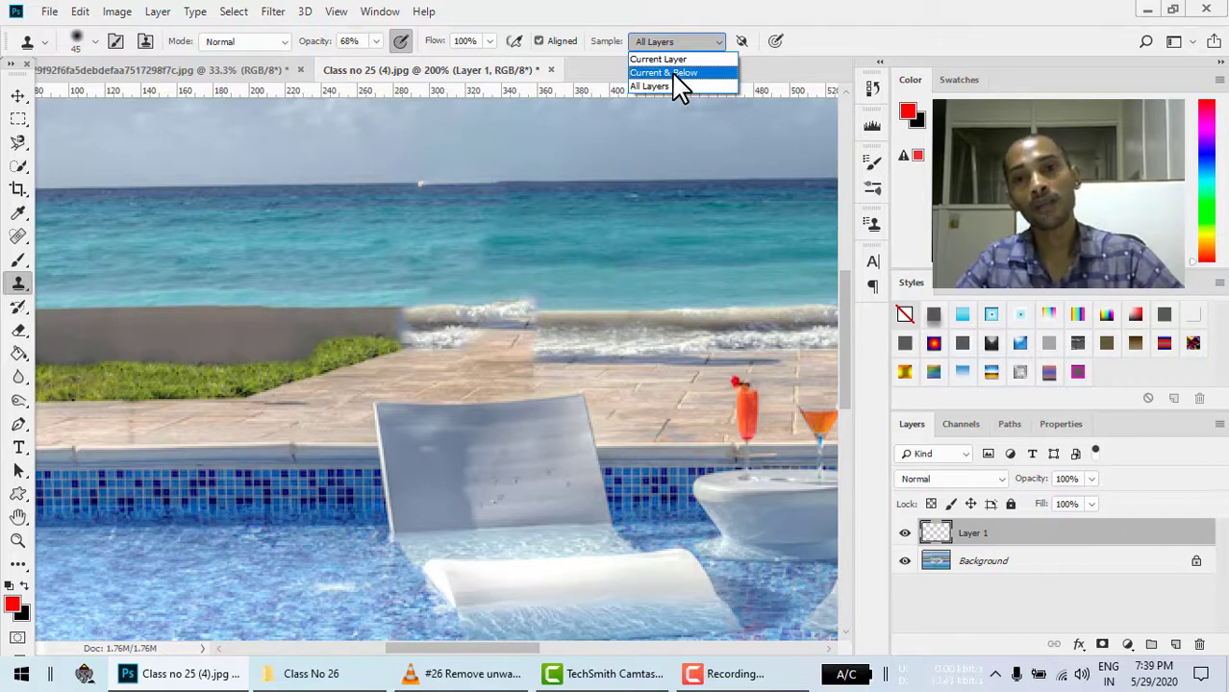
pyautogui.click(668, 73)
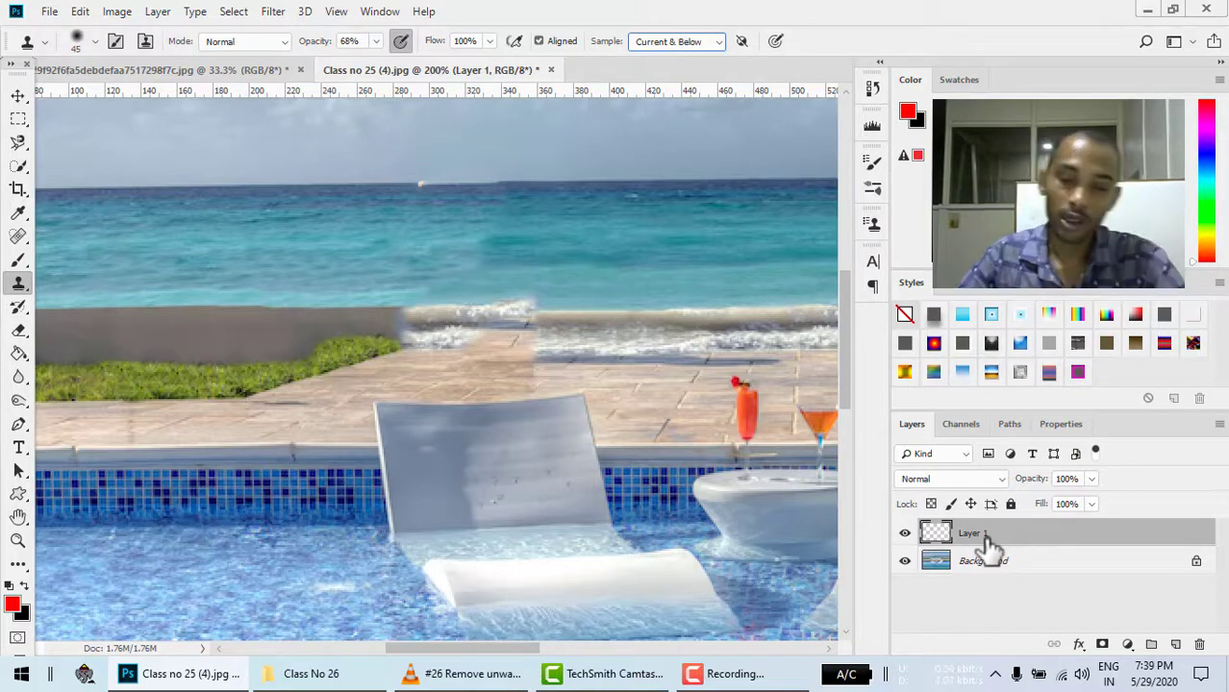
pyautogui.hotkey('ctrl', '+')
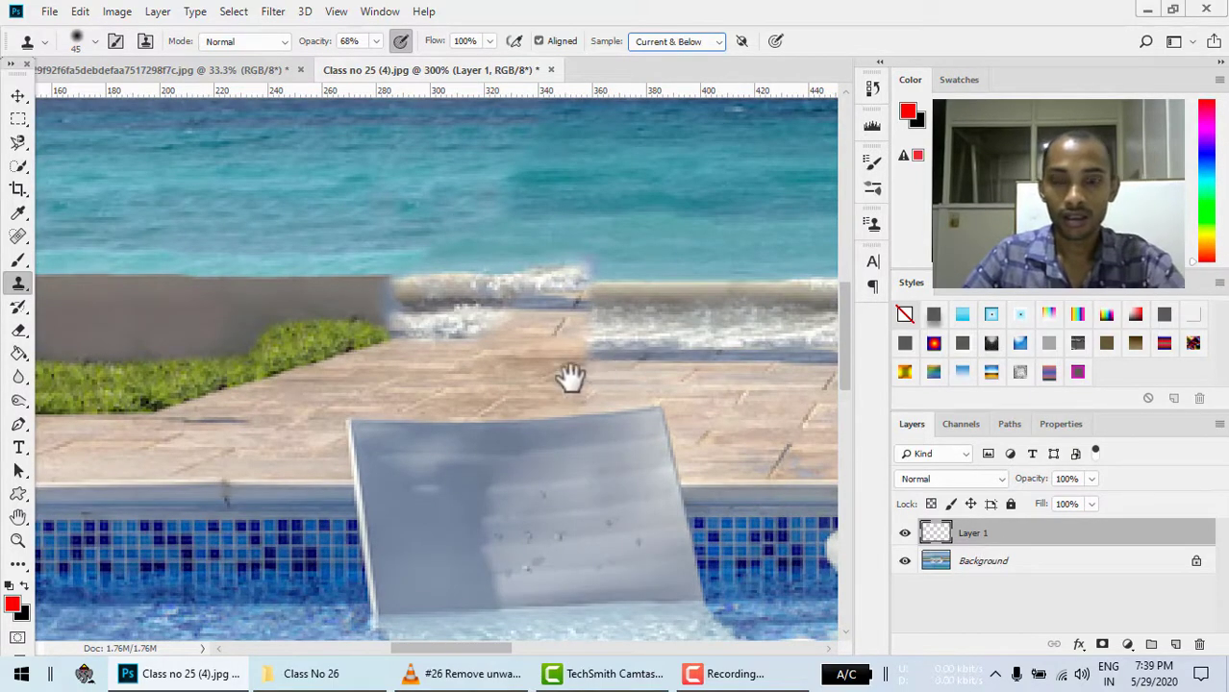
# - Sample the shoreline and clone onto Layer 1, toggling the Clone Source overlay off and on
pyautogui.moveTo(570, 377); pyautogui.dragTo(461, 392)
pyautogui.click(505, 293)
pyautogui.hotkey('ctrl', 'z')
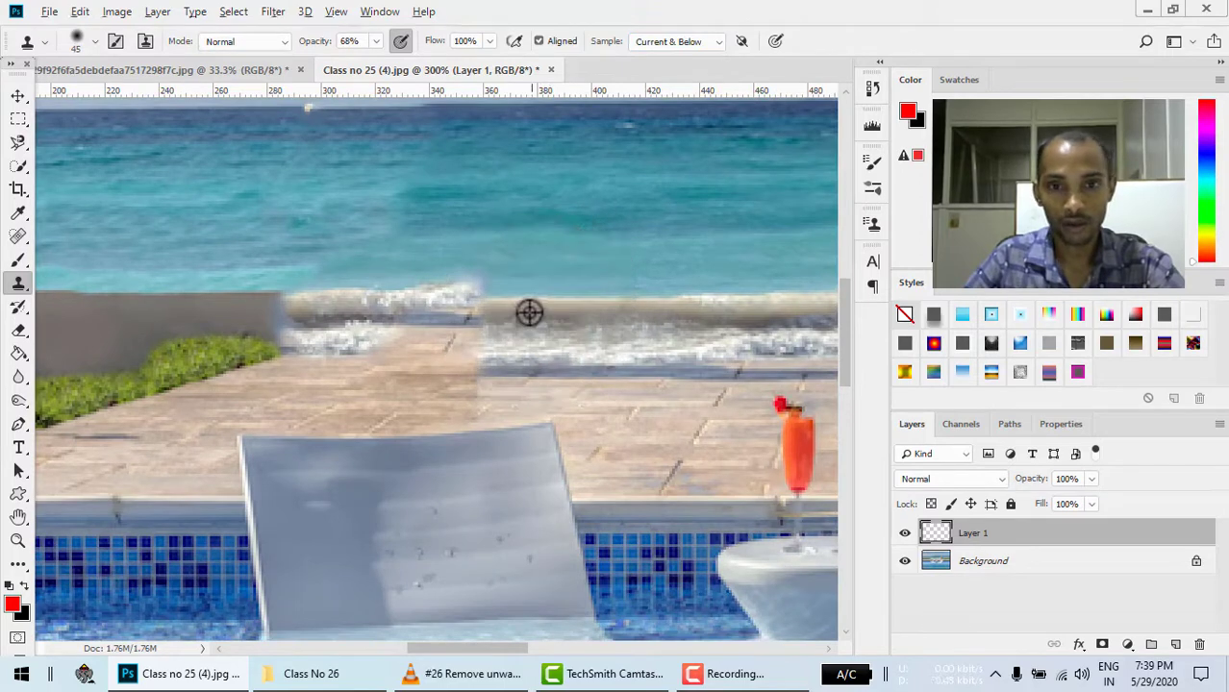
pyautogui.click(577, 240)
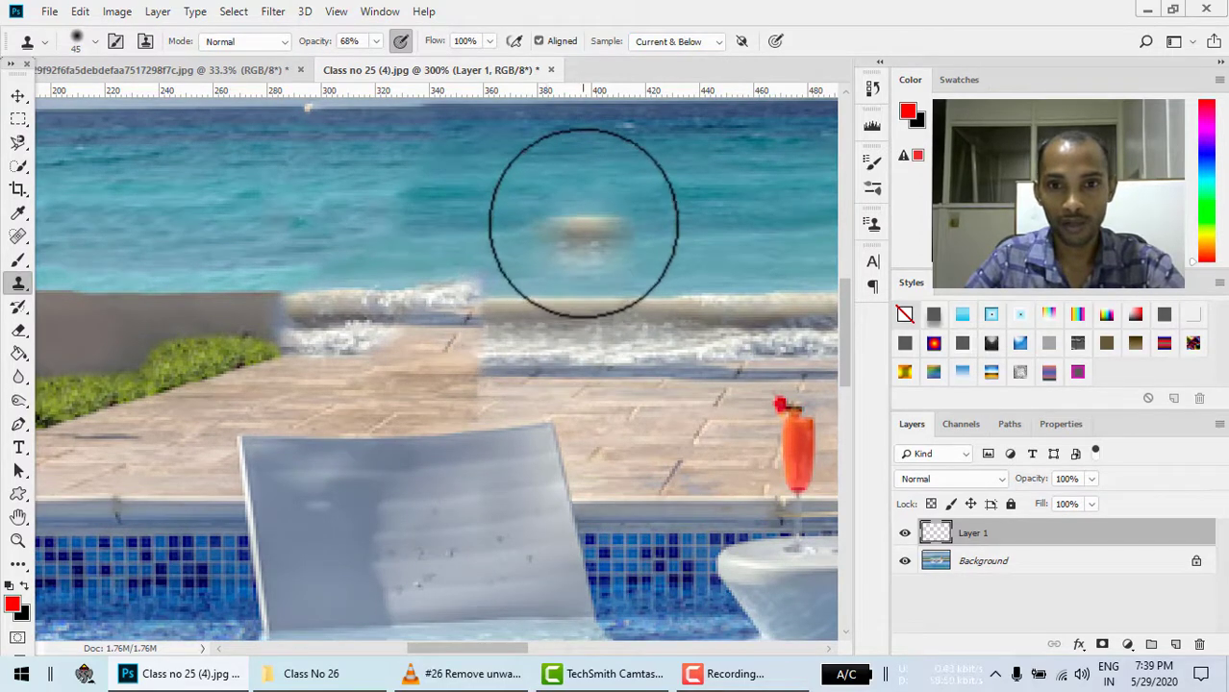
pyautogui.hotkey('ctrl', 'z')
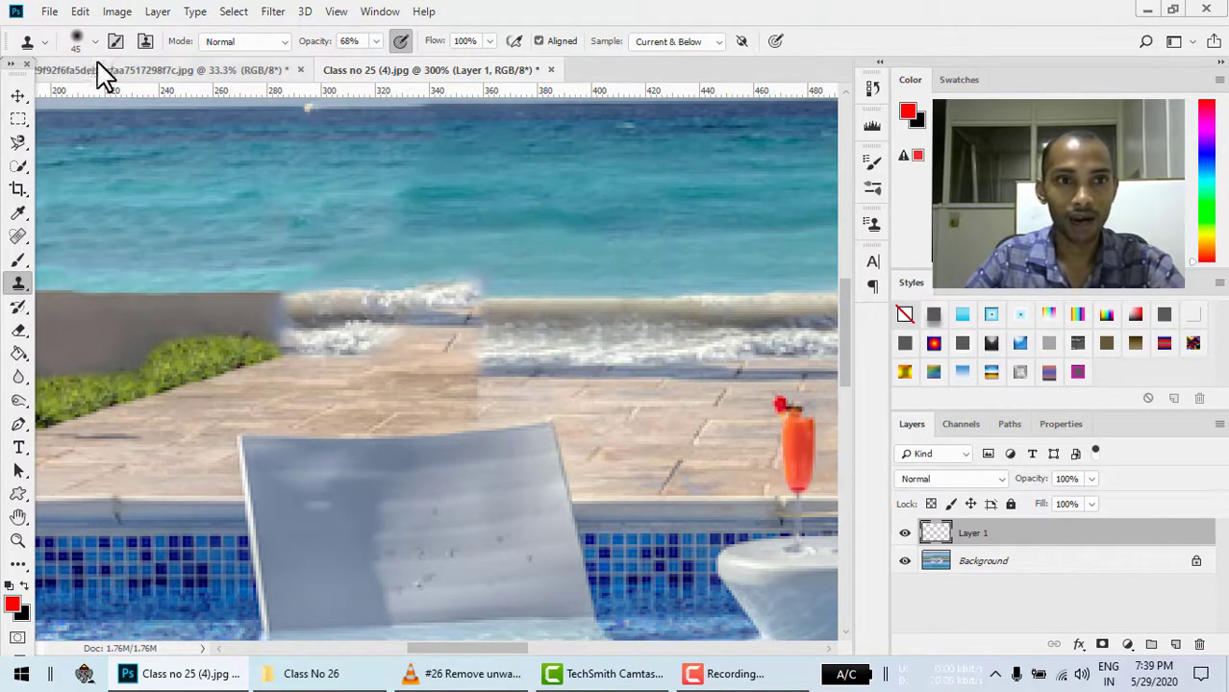
pyautogui.click(145, 41)
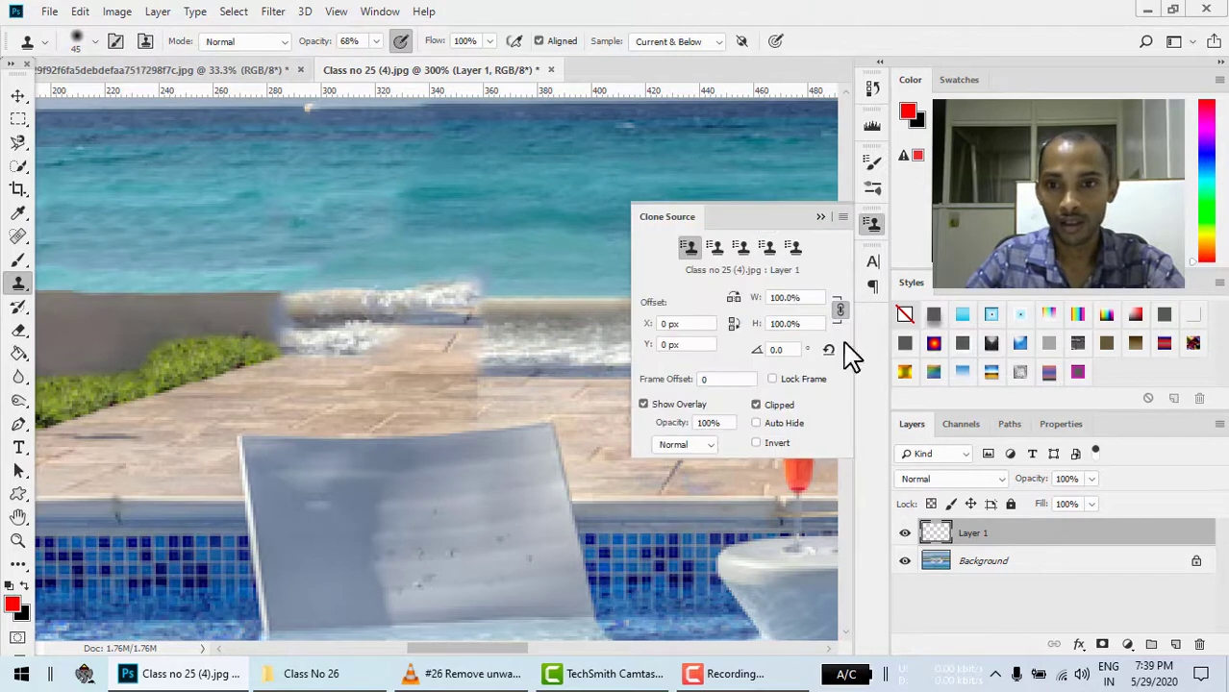
pyautogui.click(644, 405)
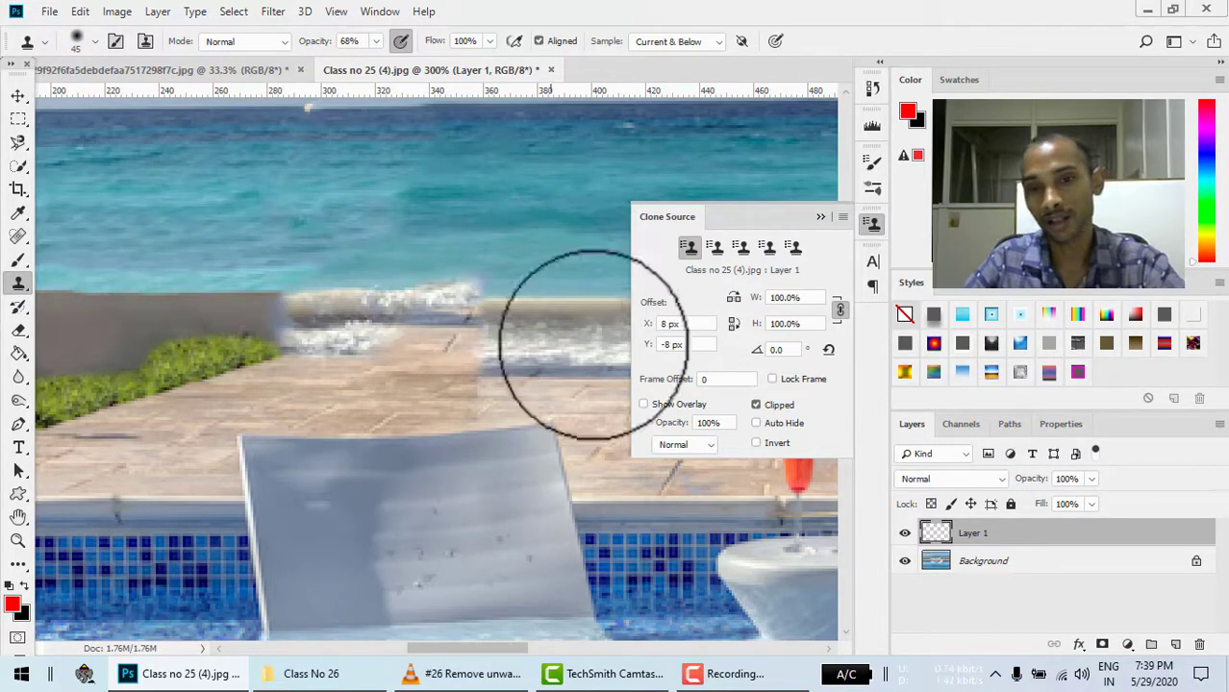
pyautogui.click(643, 405)
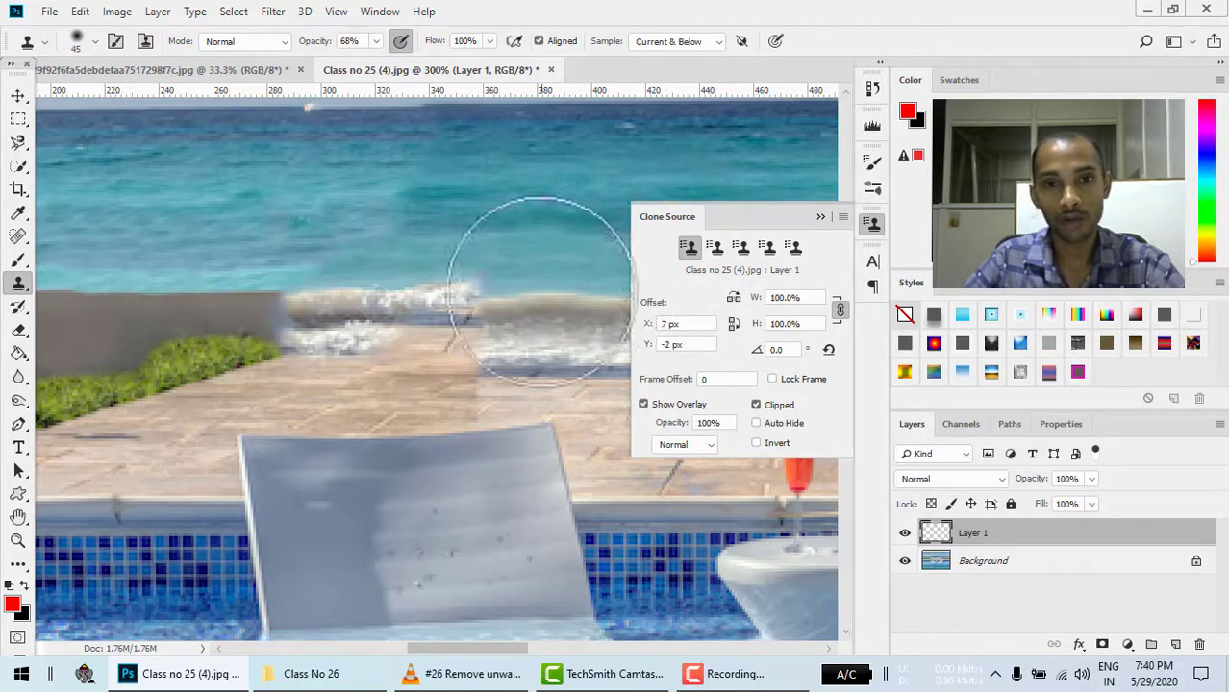
pyautogui.click(820, 218)
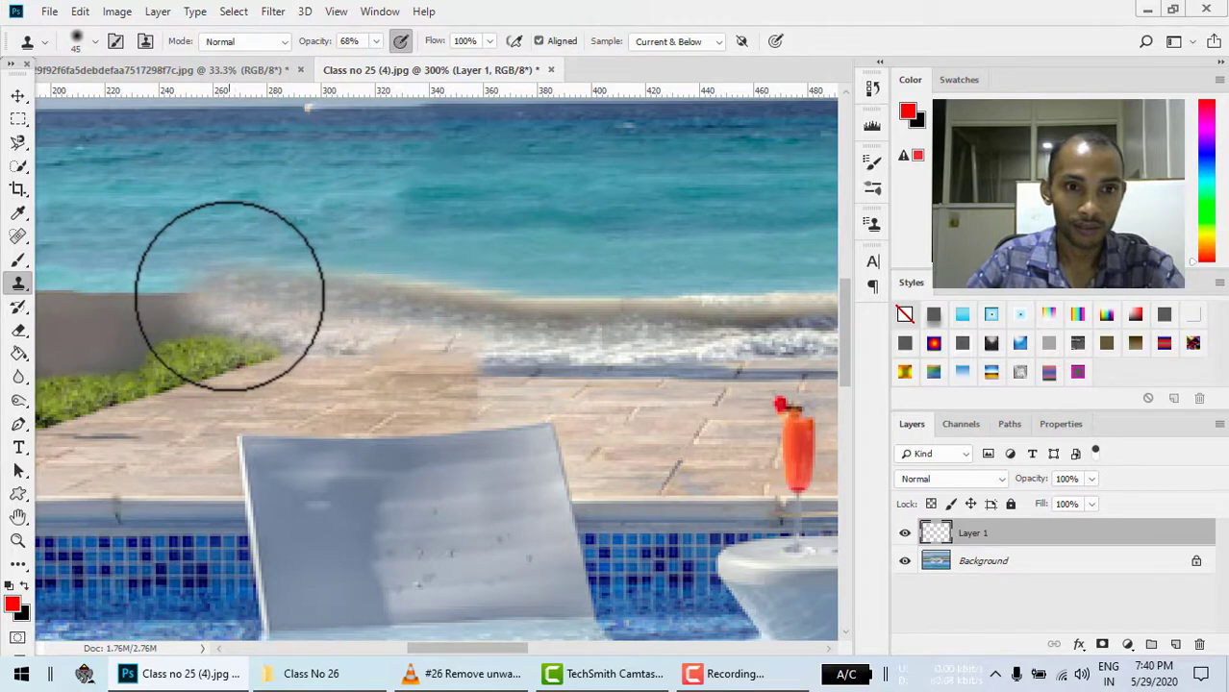
# - Nudge the cloned shoreline patch on Layer 1 into position
pyautogui.click(17, 96)
pyautogui.moveTo(486, 312); pyautogui.dragTo(447, 292)
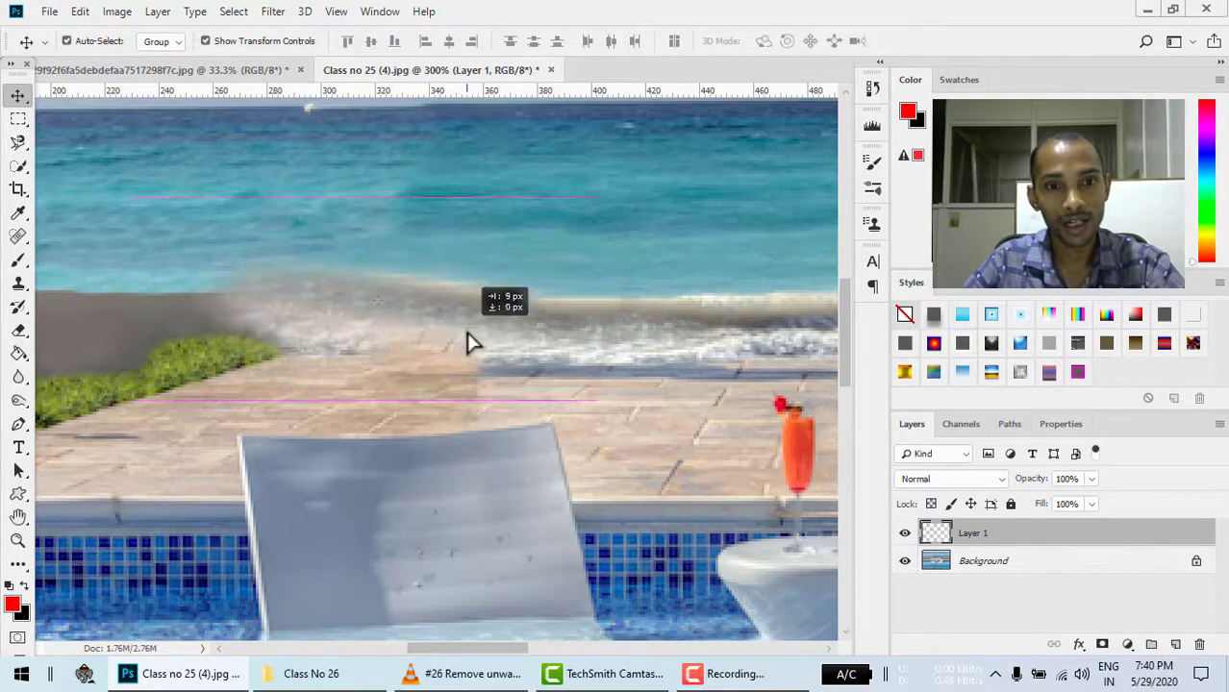
pyautogui.moveTo(448, 291); pyautogui.dragTo(471, 343)
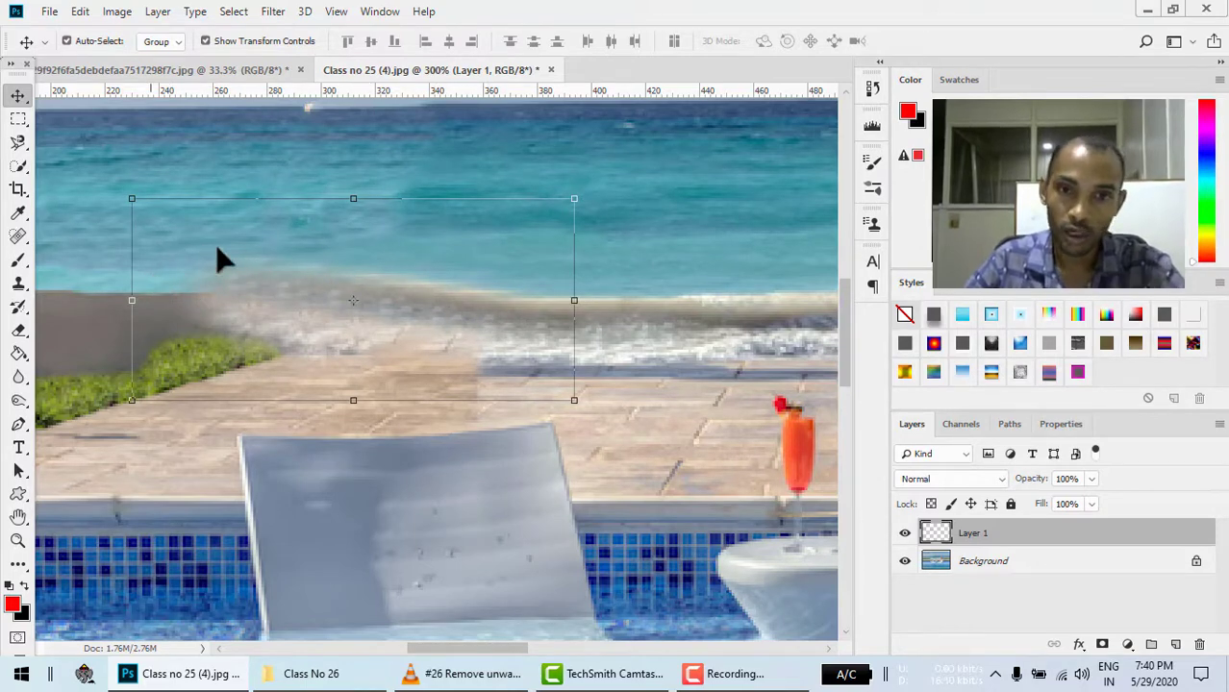
# - Warp the patch to follow the shoreline, stretching its edges outward, and apply it
pyautogui.press('ctrl')
pyautogui.hotkey('ctrl', 't')
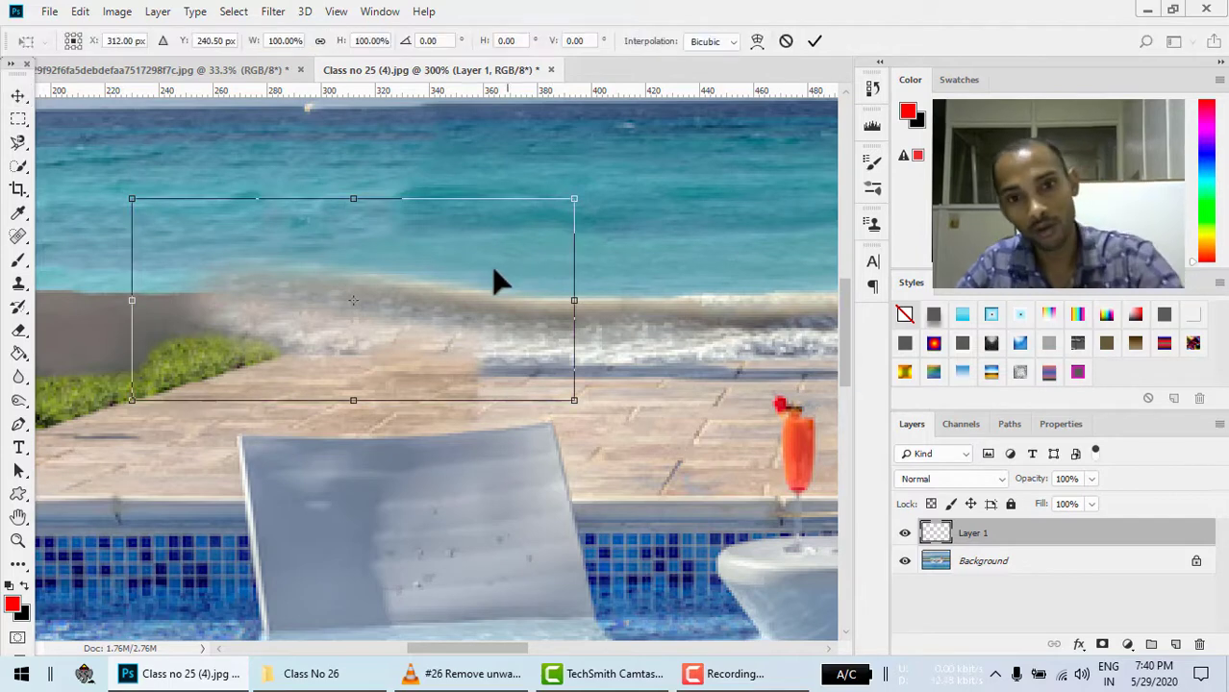
pyautogui.rightClick(462, 277)
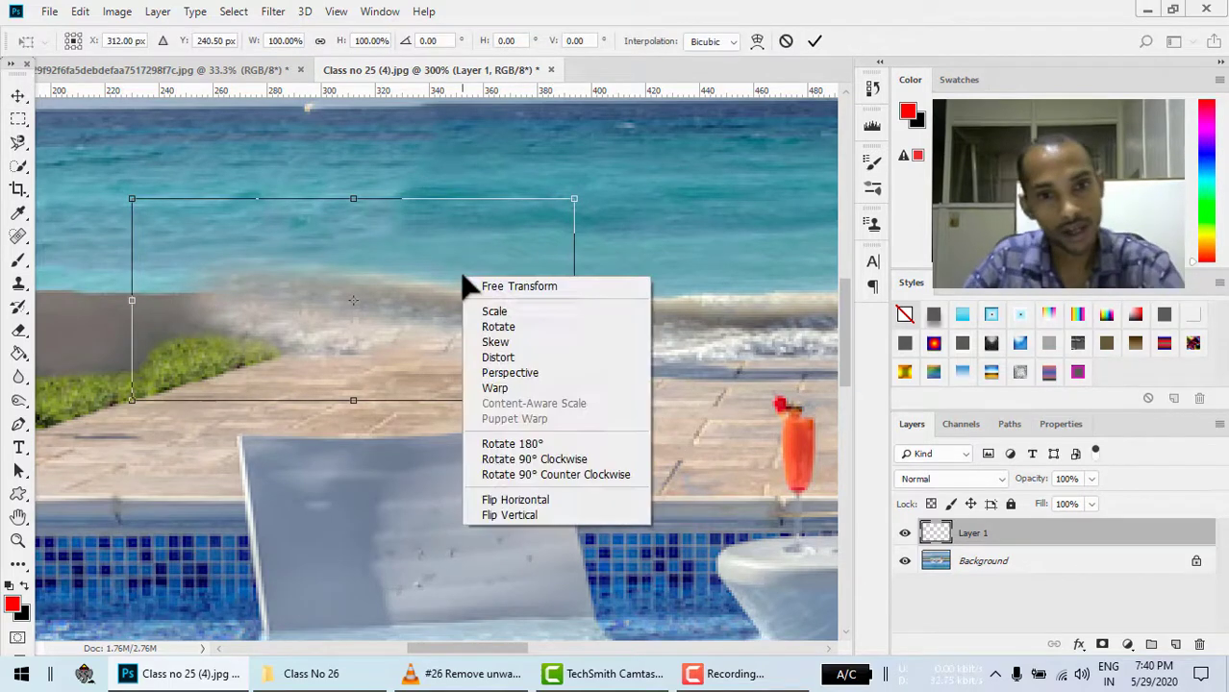
pyautogui.click(527, 388)
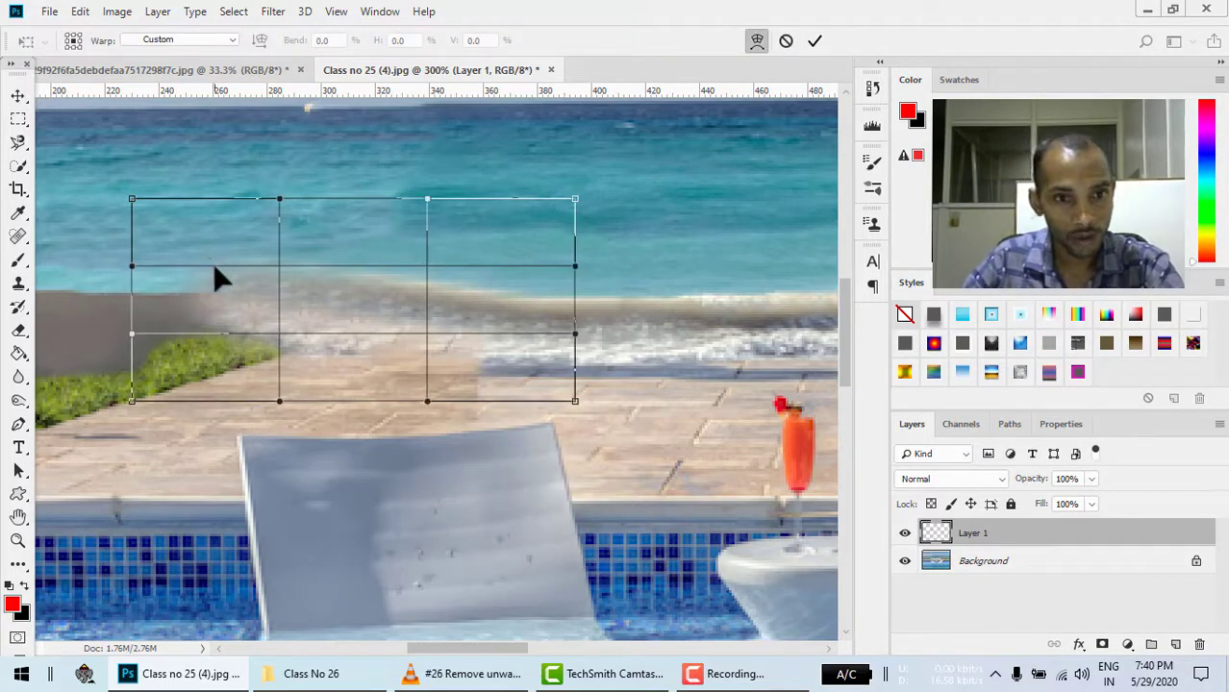
pyautogui.moveTo(215, 269); pyautogui.dragTo(209, 290)
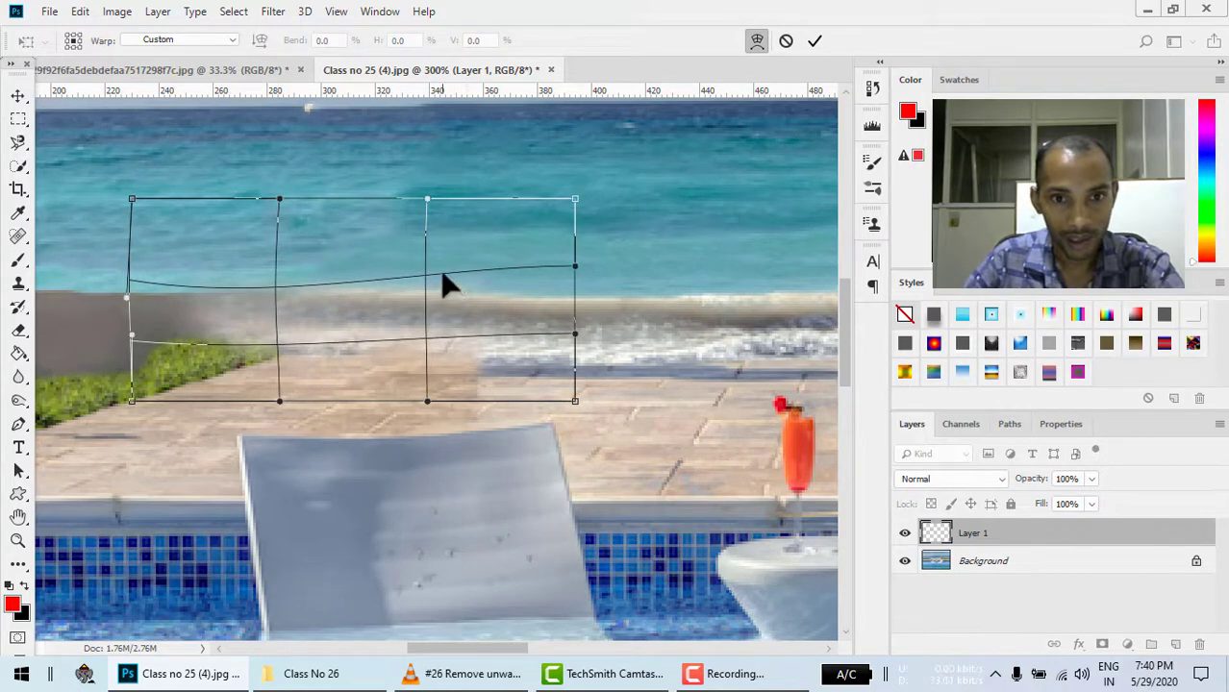
pyautogui.moveTo(442, 284); pyautogui.dragTo(445, 286)
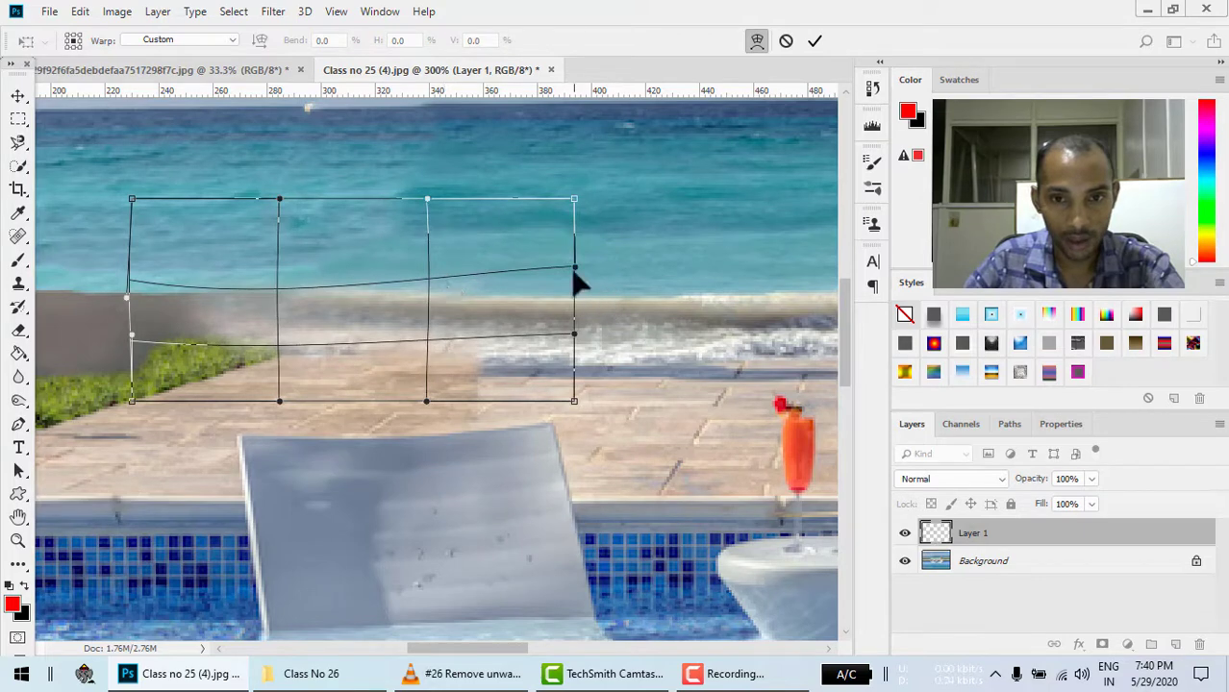
pyautogui.moveTo(577, 274); pyautogui.dragTo(615, 284)
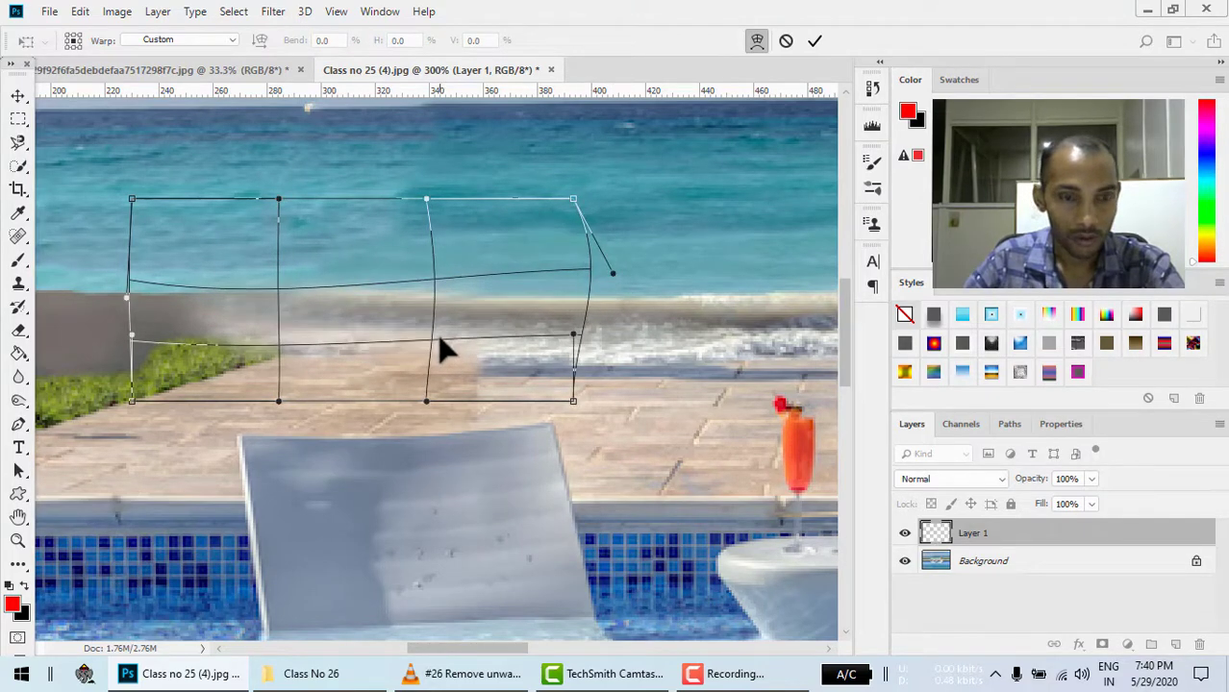
pyautogui.moveTo(134, 340); pyautogui.dragTo(128, 341)
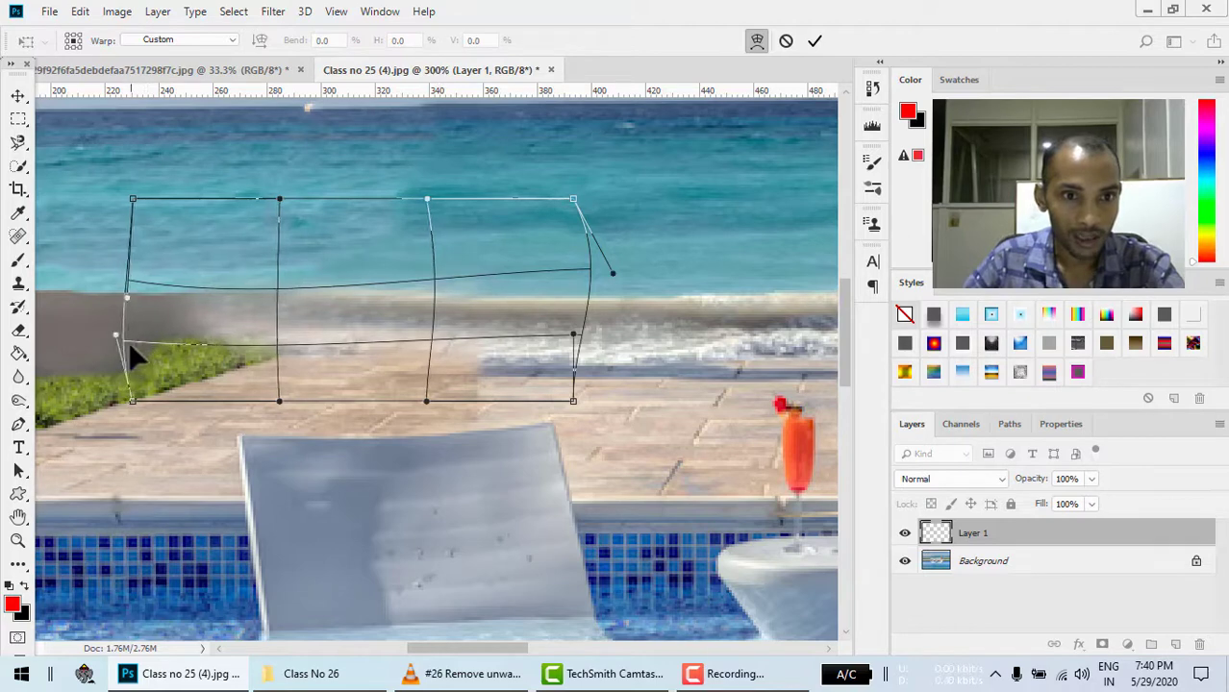
pyautogui.press('Return')
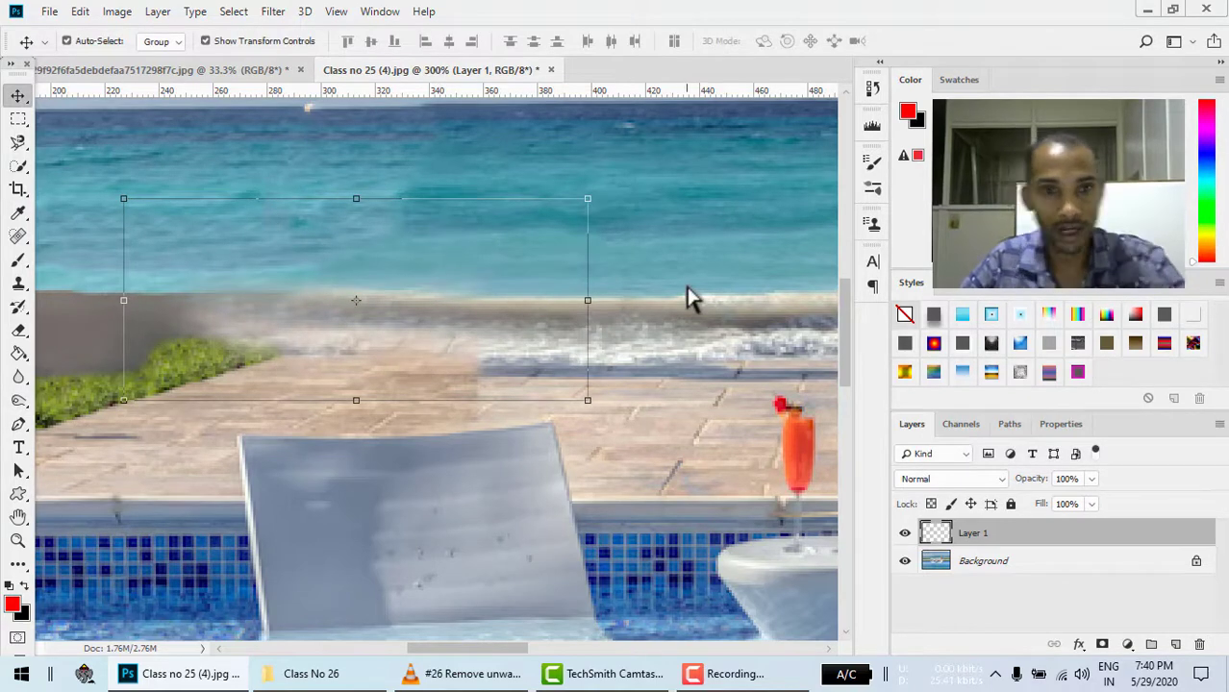
# - Zoom out to the whole pool scene and open the No 26 PSD
pyautogui.click(742, 366)
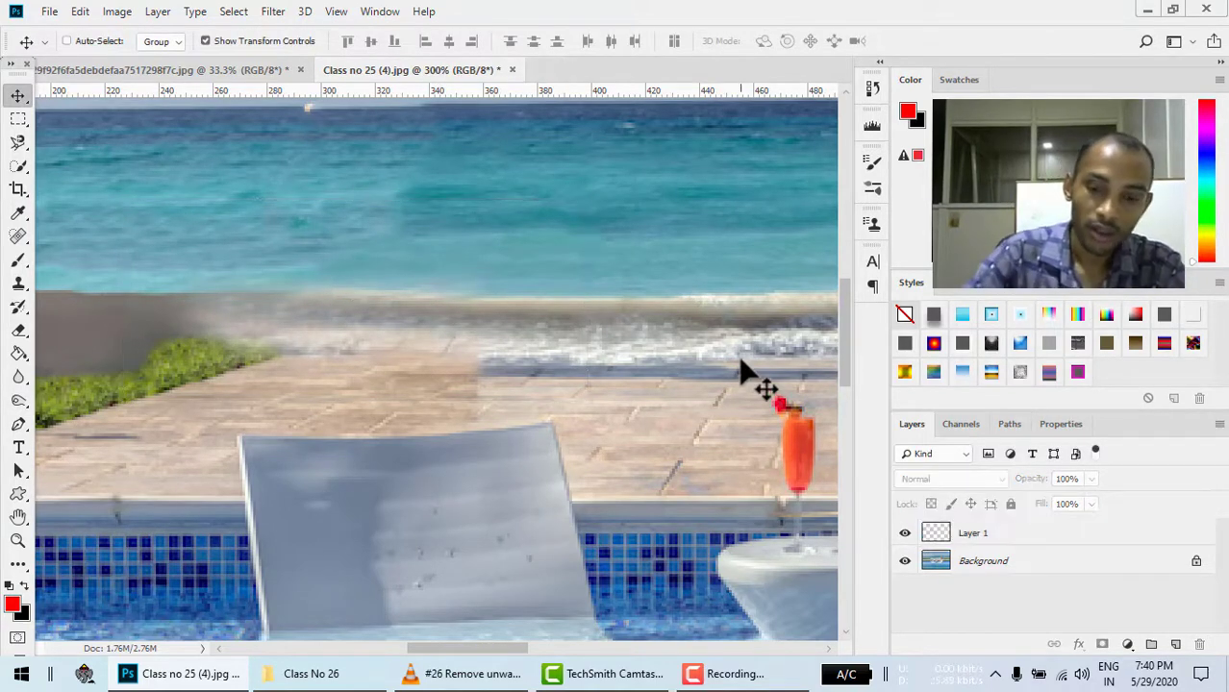
pyautogui.hotkey('ctrl', '1')
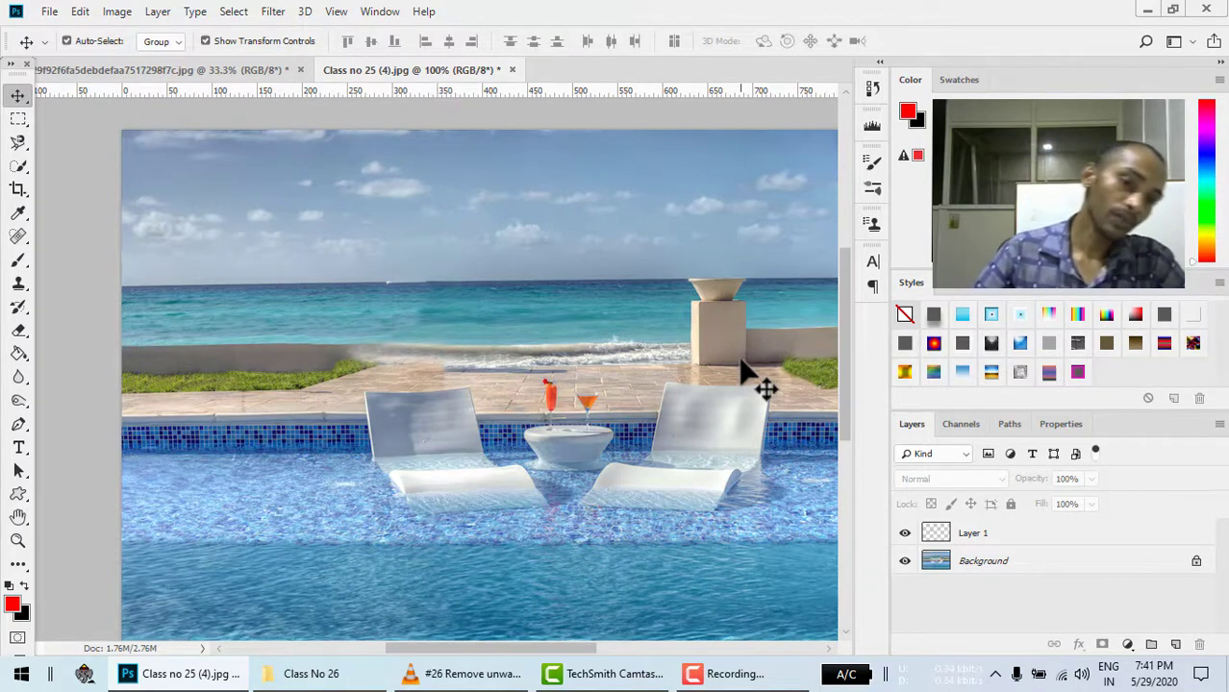
pyautogui.click(327, 673)
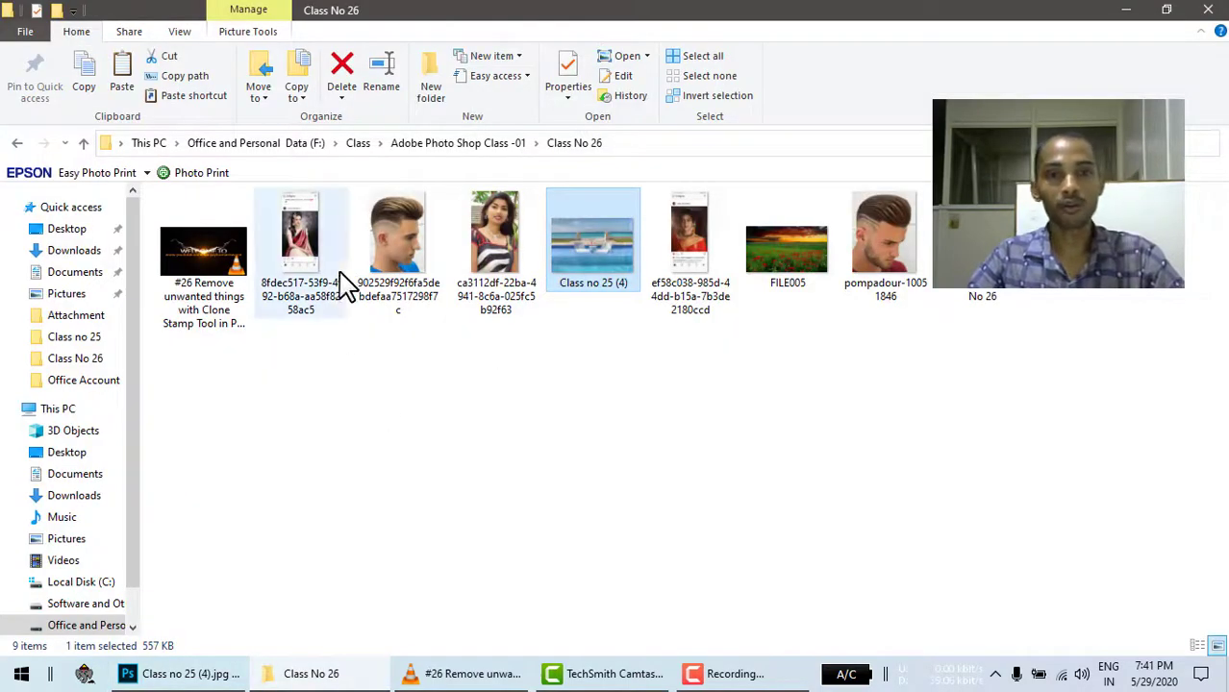
pyautogui.moveTo(938, 292)
pyautogui.mouseDown()
pyautogui.moveTo(336, 678)
pyautogui.moveTo(676, 92)
pyautogui.mouseUp()
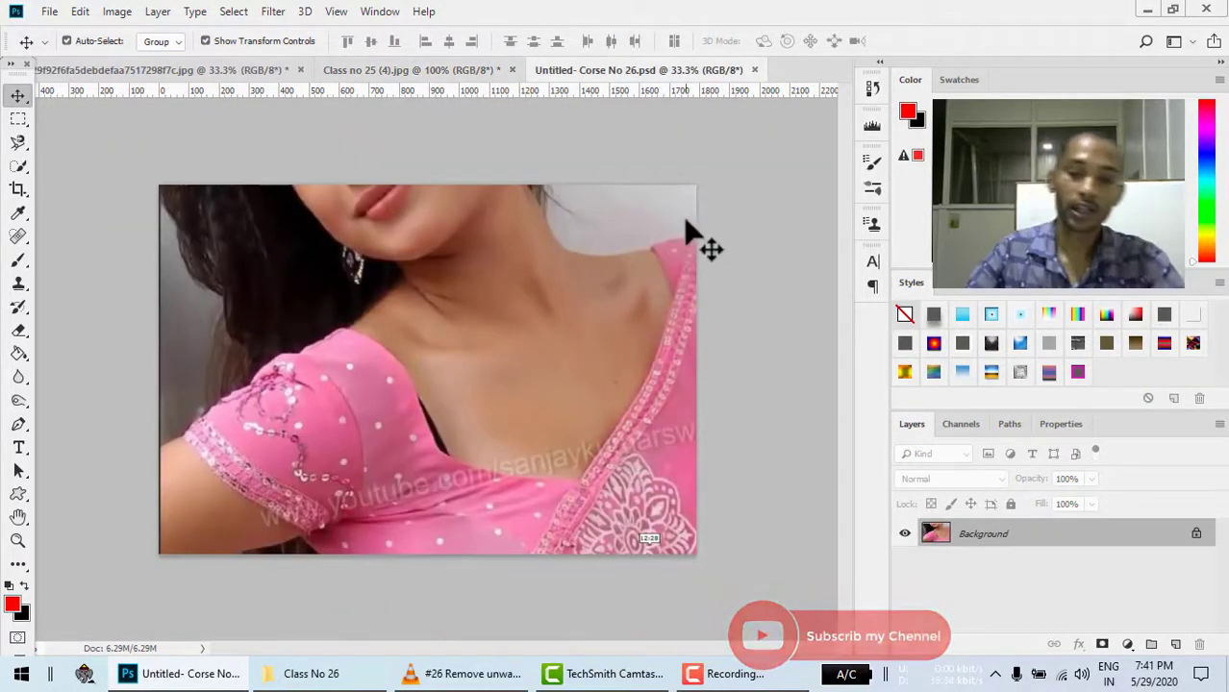
pyautogui.hotkey('ctrl', '+')
pyautogui.hscroll(2, 687, 231)
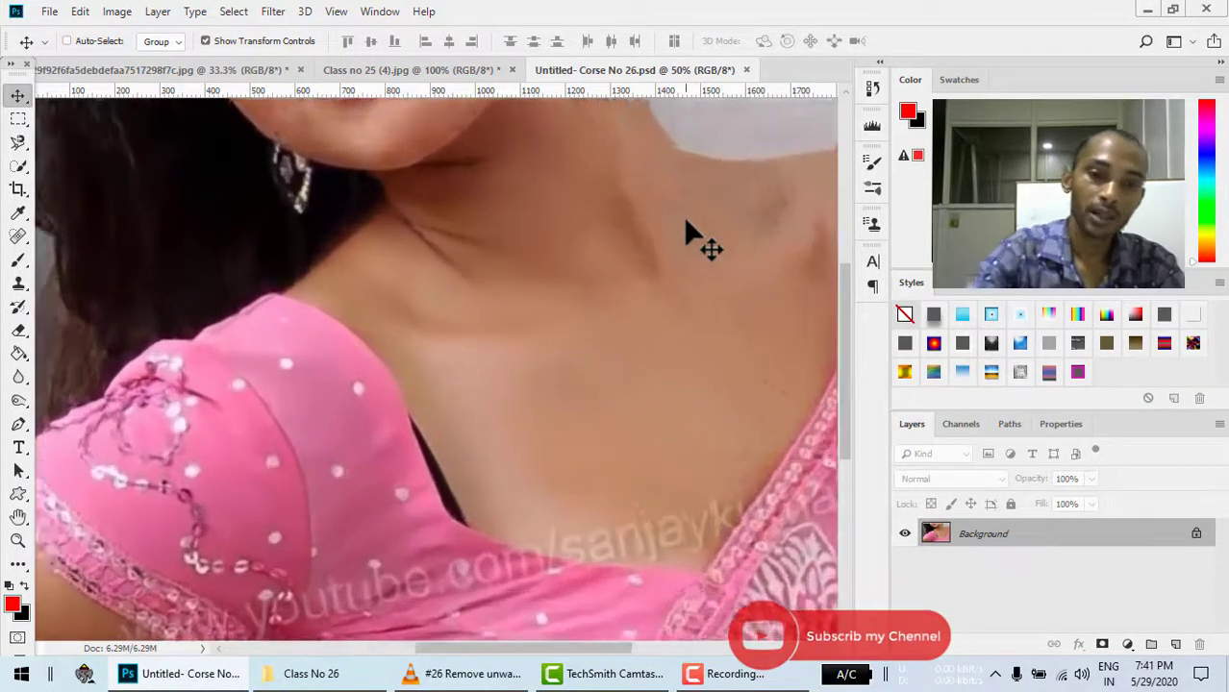
pyautogui.hotkey('ctrl', '+')
pyautogui.moveTo(542, 452); pyautogui.dragTo(448, 343)
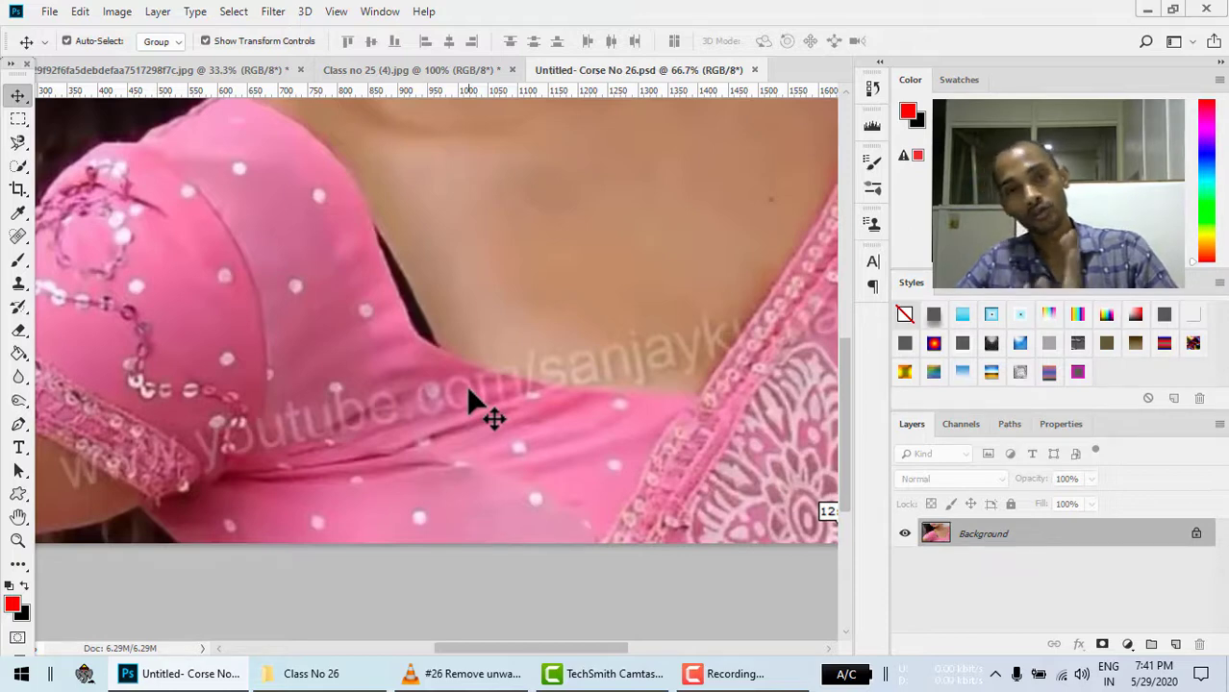
# - Add a new empty layer and zoom to 200% on the dark line at the sleeve edge
pyautogui.click(1176, 644)
pyautogui.press('ctrl')
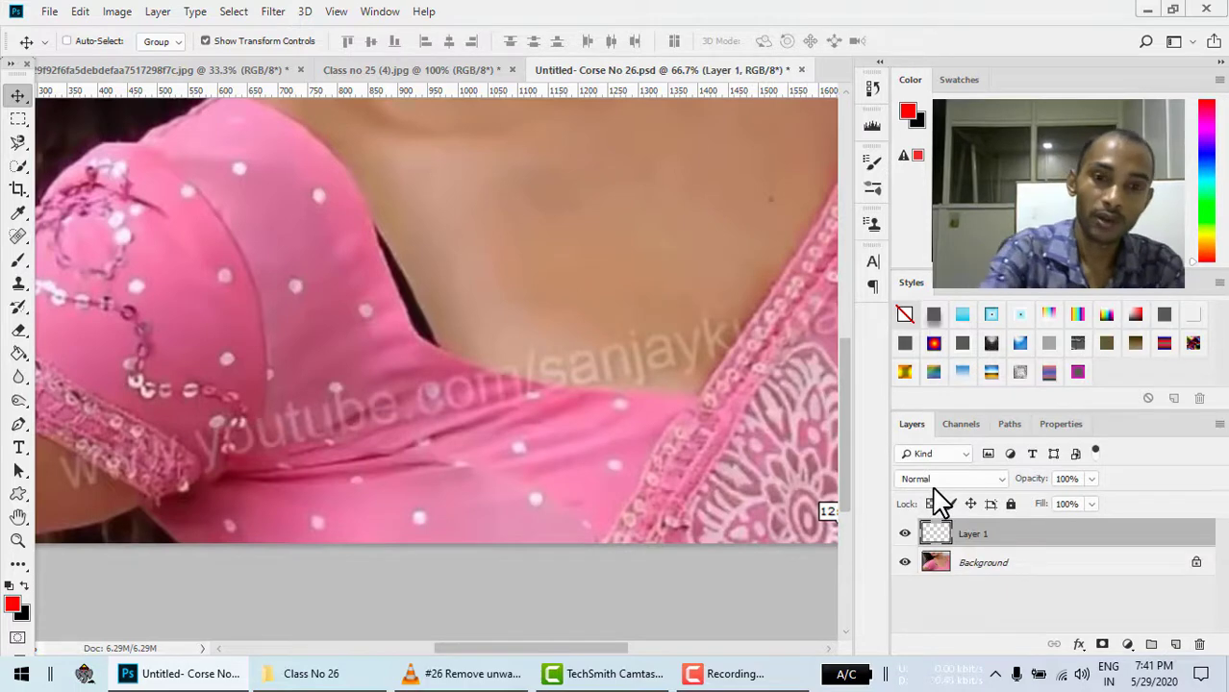
pyautogui.hotkey('ctrl', '+')
pyautogui.hotkey('ctrl', '+')
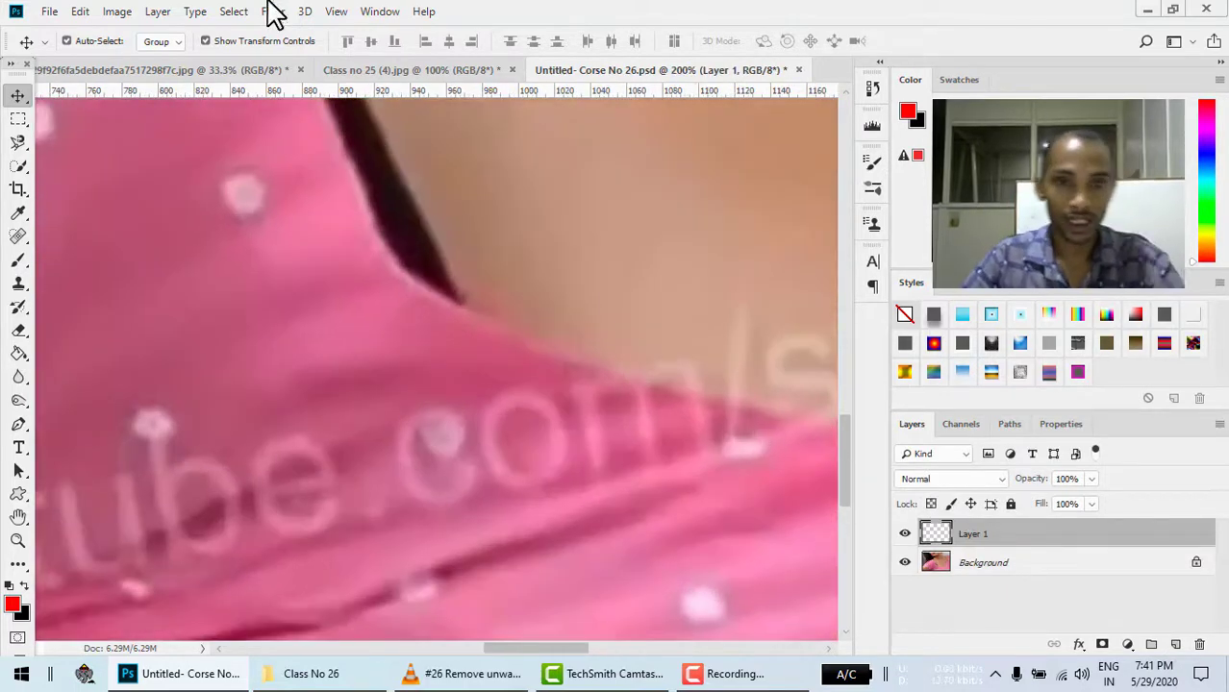
pyautogui.moveTo(371, 261); pyautogui.dragTo(428, 486)
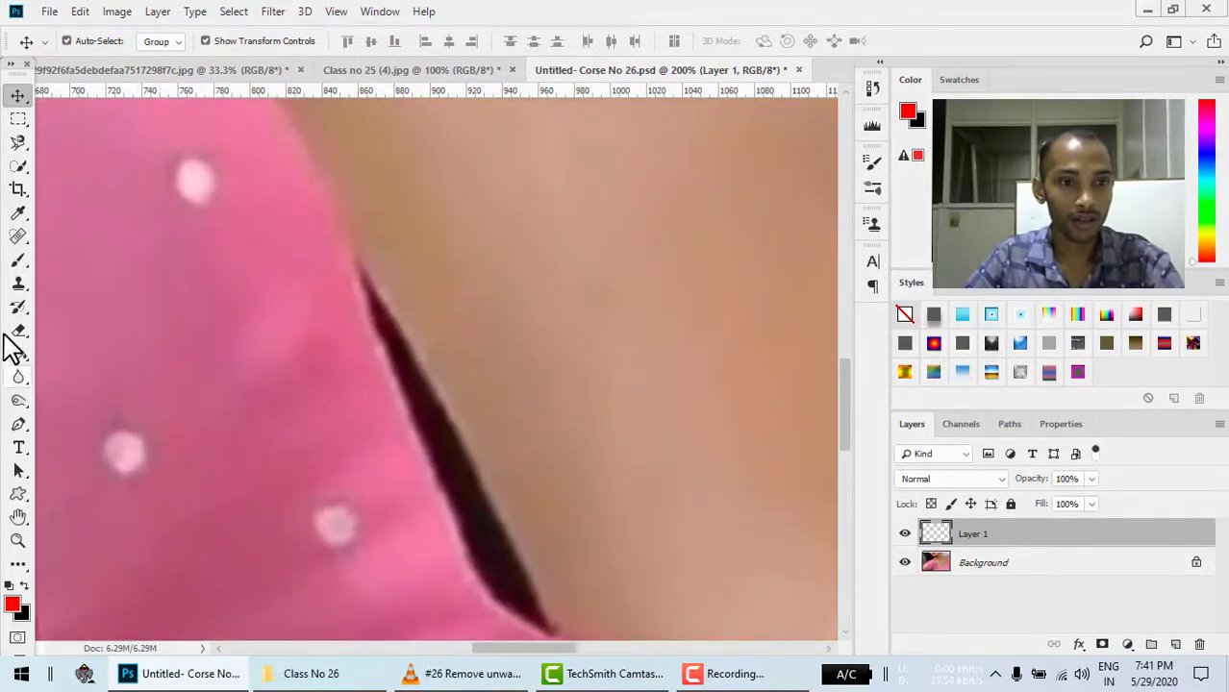
# - Clone pink fabric over the upper end of the dark line
pyautogui.click(18, 284)
pyautogui.moveTo(327, 252); pyautogui.dragTo(336, 257)
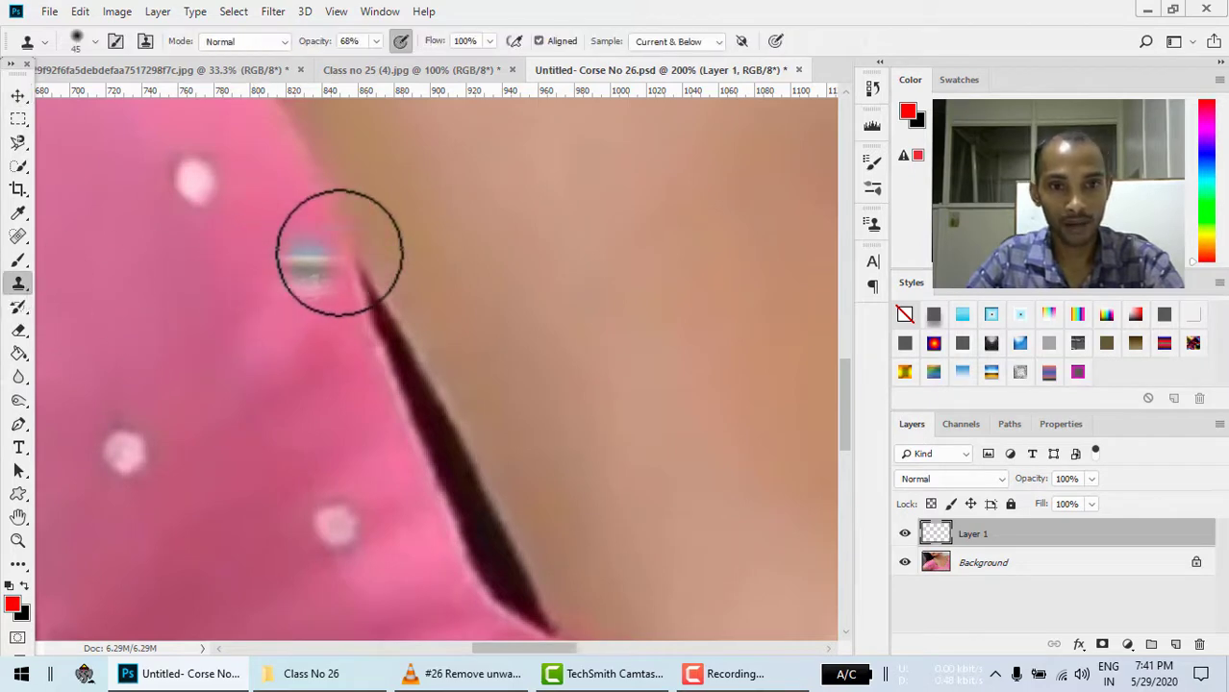
pyautogui.keyDown('alt'); pyautogui.click(334, 257); pyautogui.keyUp('alt')
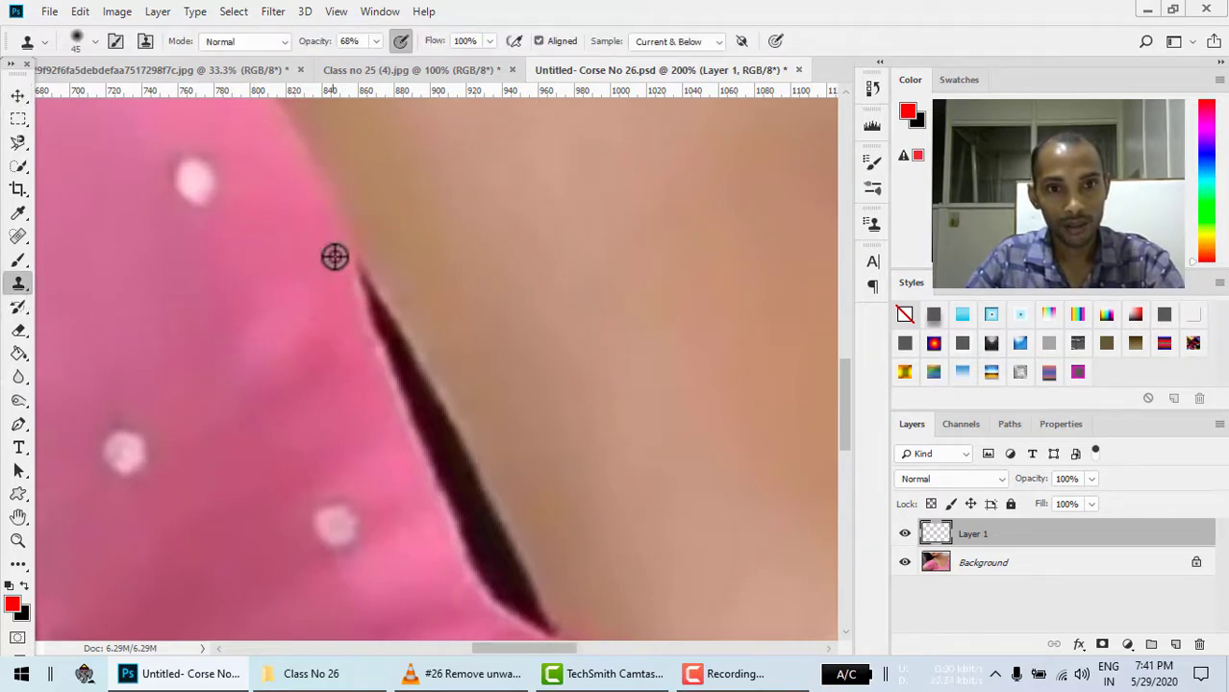
pyautogui.click(346, 276)
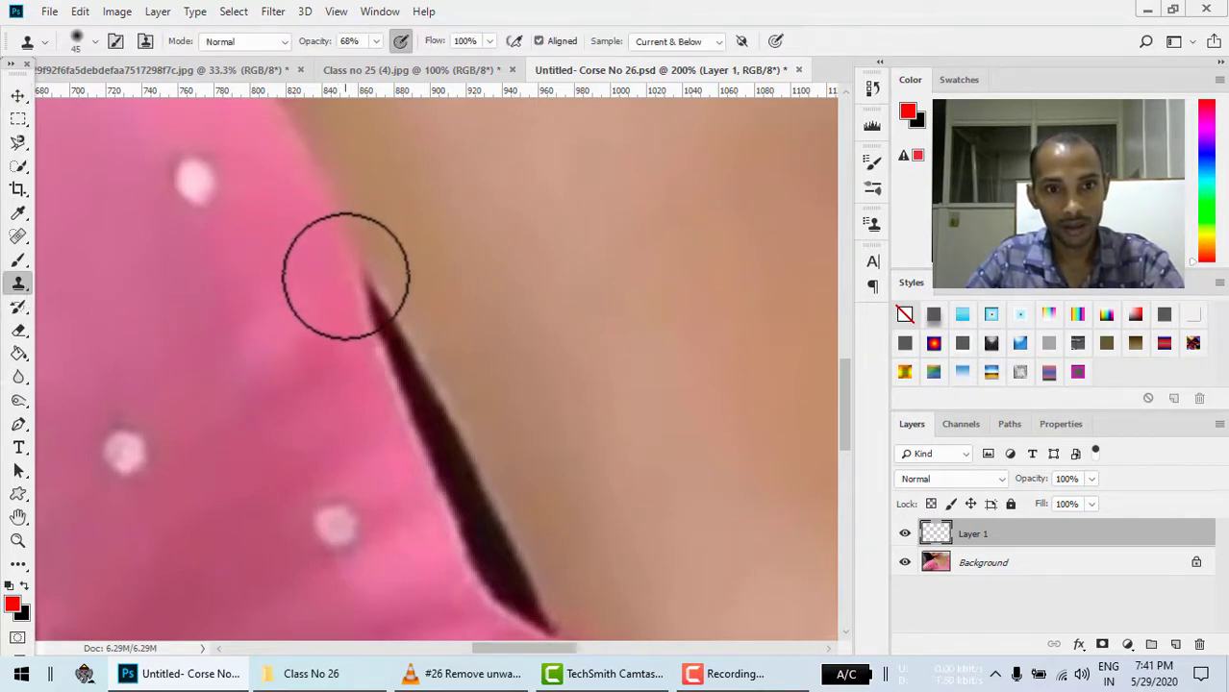
pyautogui.moveTo(346, 276); pyautogui.dragTo(381, 304)
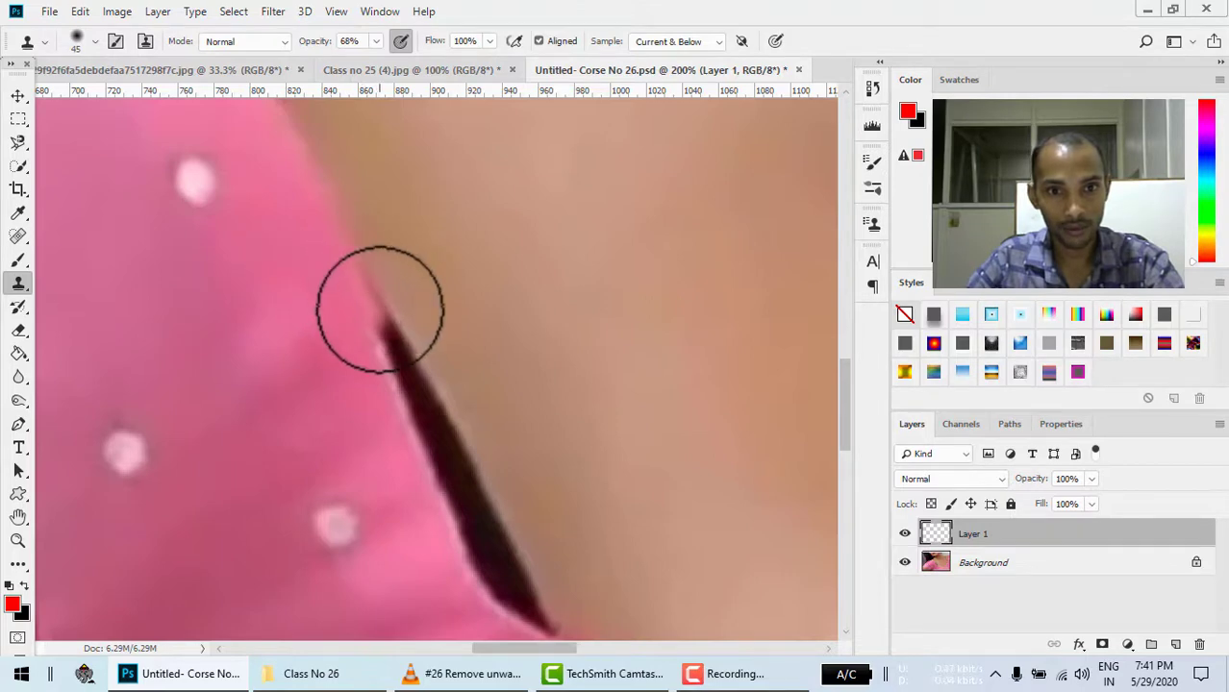
pyautogui.click(384, 306)
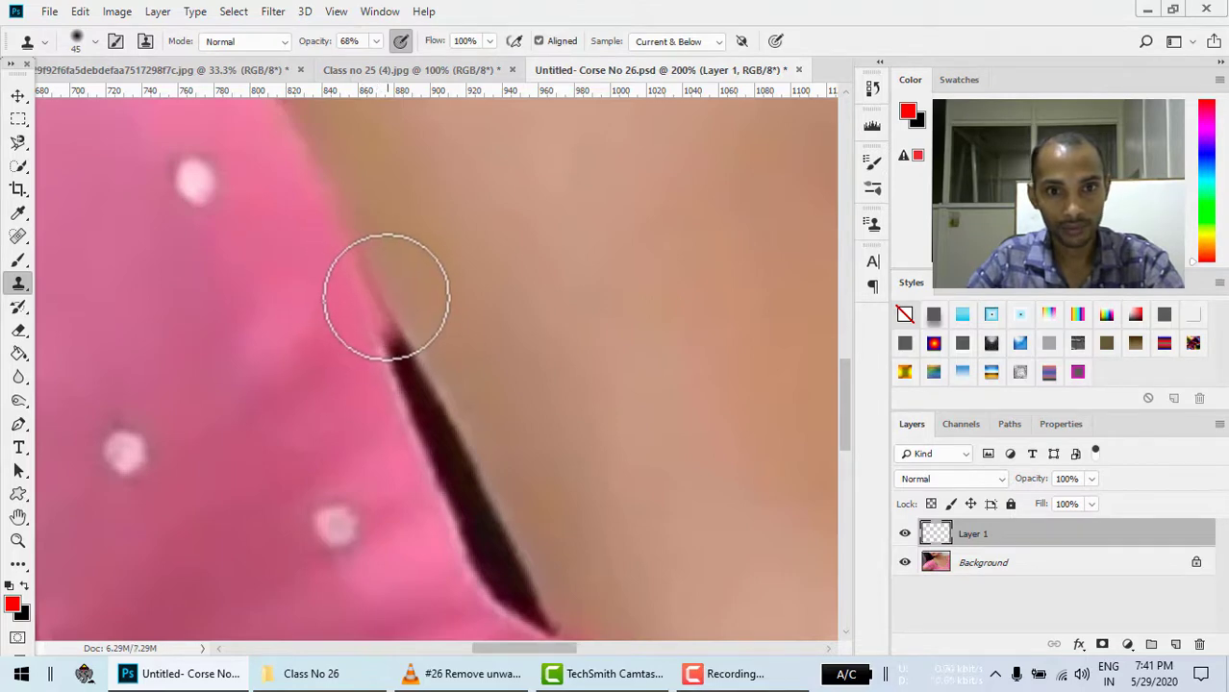
pyautogui.moveTo(385, 295)
pyautogui.mouseDown()
pyautogui.moveTo(411, 356)
pyautogui.moveTo(391, 369)
pyautogui.mouseUp()
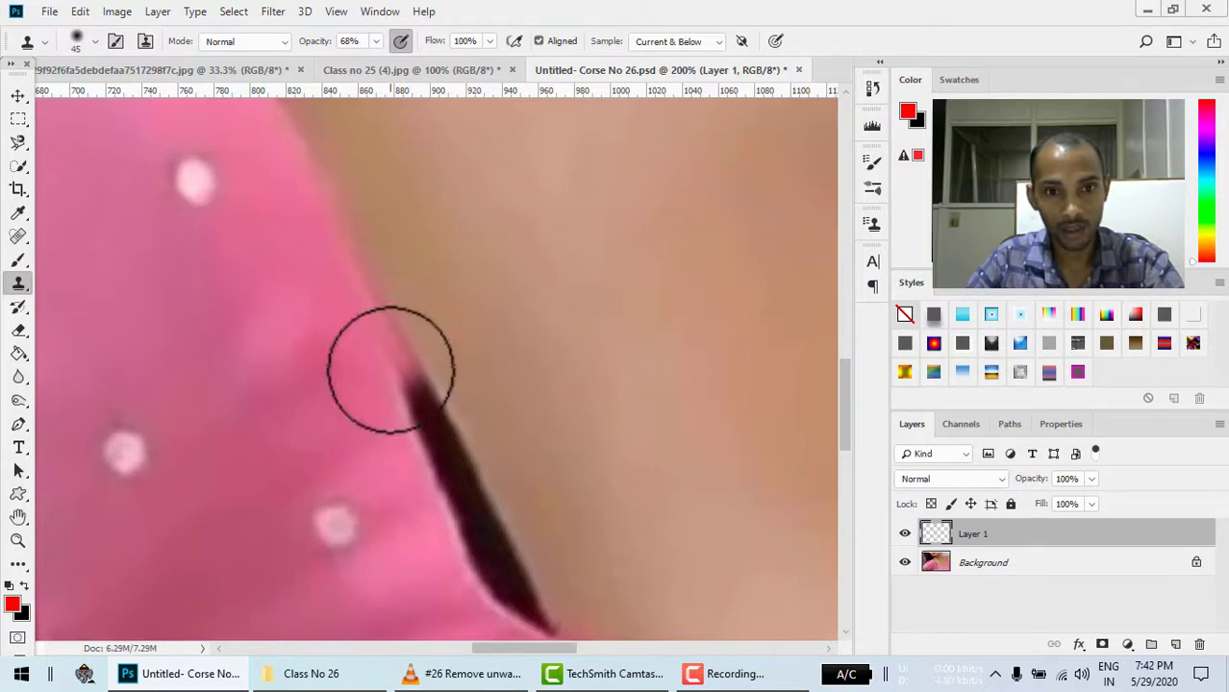
# - Resample the pink edge, paint further down the line, and zoom out
pyautogui.keyDown('alt'); pyautogui.click(379, 346); pyautogui.keyUp('alt')
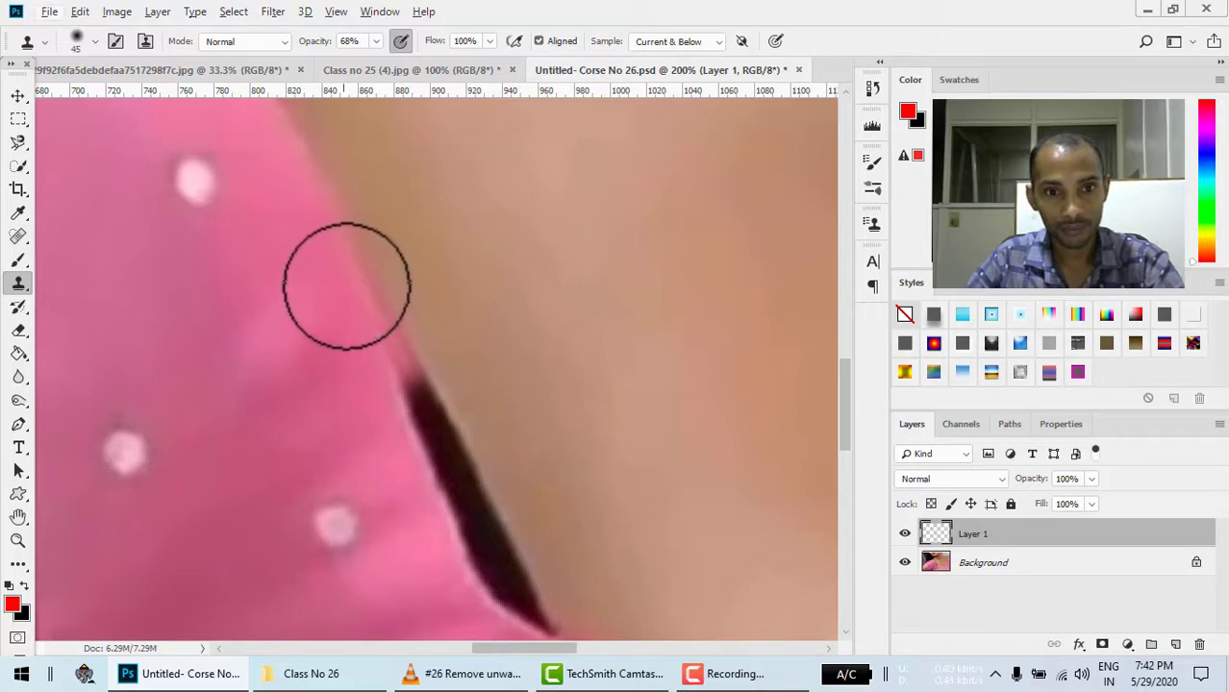
pyautogui.keyDown('alt'); pyautogui.click(351, 290); pyautogui.keyUp('alt')
pyautogui.moveTo(393, 348)
pyautogui.mouseDown()
pyautogui.moveTo(433, 433)
pyautogui.moveTo(418, 419)
pyautogui.moveTo(452, 461)
pyautogui.moveTo(448, 486)
pyautogui.moveTo(464, 494)
pyautogui.moveTo(403, 360)
pyautogui.mouseUp()
pyautogui.moveTo(432, 403)
pyautogui.mouseDown()
pyautogui.moveTo(425, 421)
pyautogui.moveTo(441, 405)
pyautogui.moveTo(483, 483)
pyautogui.moveTo(471, 510)
pyautogui.moveTo(505, 512)
pyautogui.moveTo(409, 444)
pyautogui.moveTo(409, 401)
pyautogui.moveTo(519, 526)
pyautogui.mouseUp()
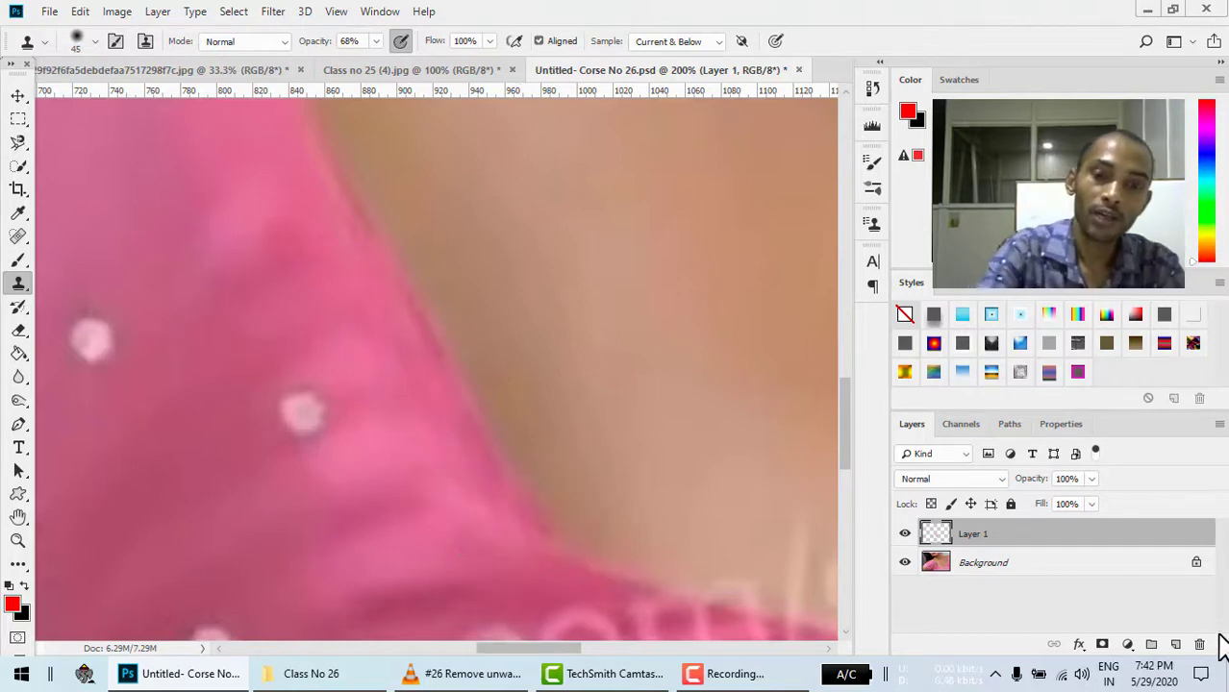
pyautogui.hotkey('ctrl', '-')
pyautogui.hotkey('ctrl', '-')
pyautogui.hotkey('ctrl', '-')
pyautogui.hotkey('ctrl', '-')
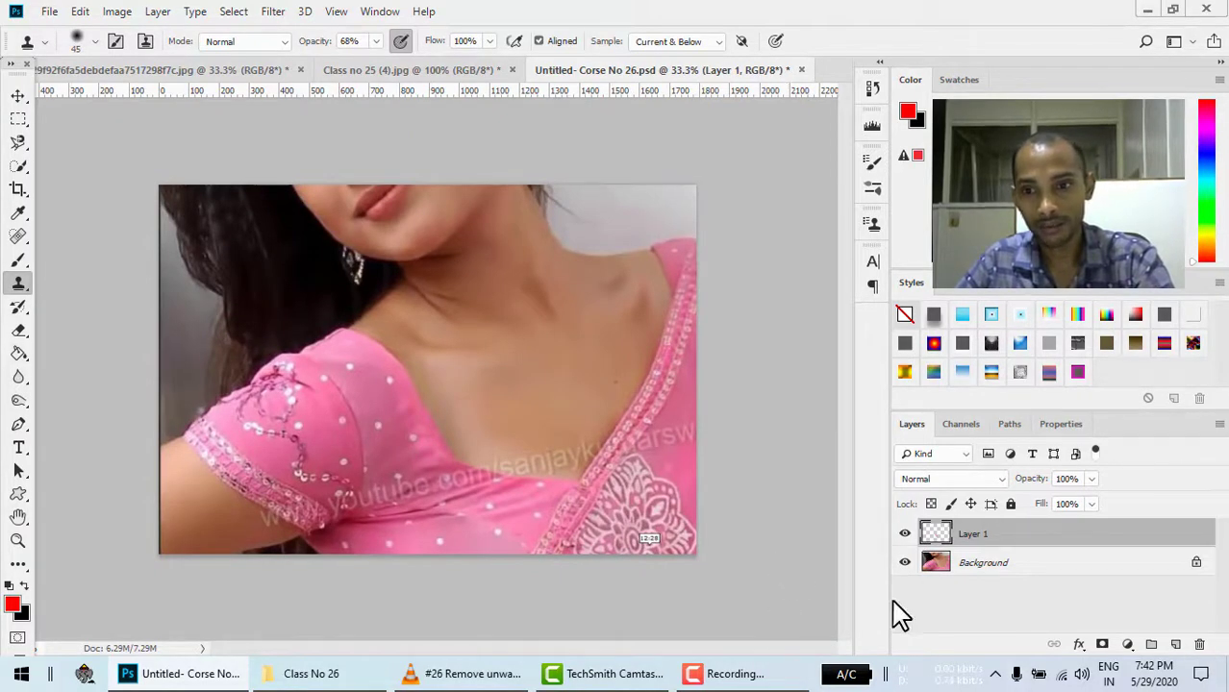
# - Compare the portrait with Layer 1 hidden and shown, then return to Class no 25 (4).jpg
pyautogui.click(906, 534)
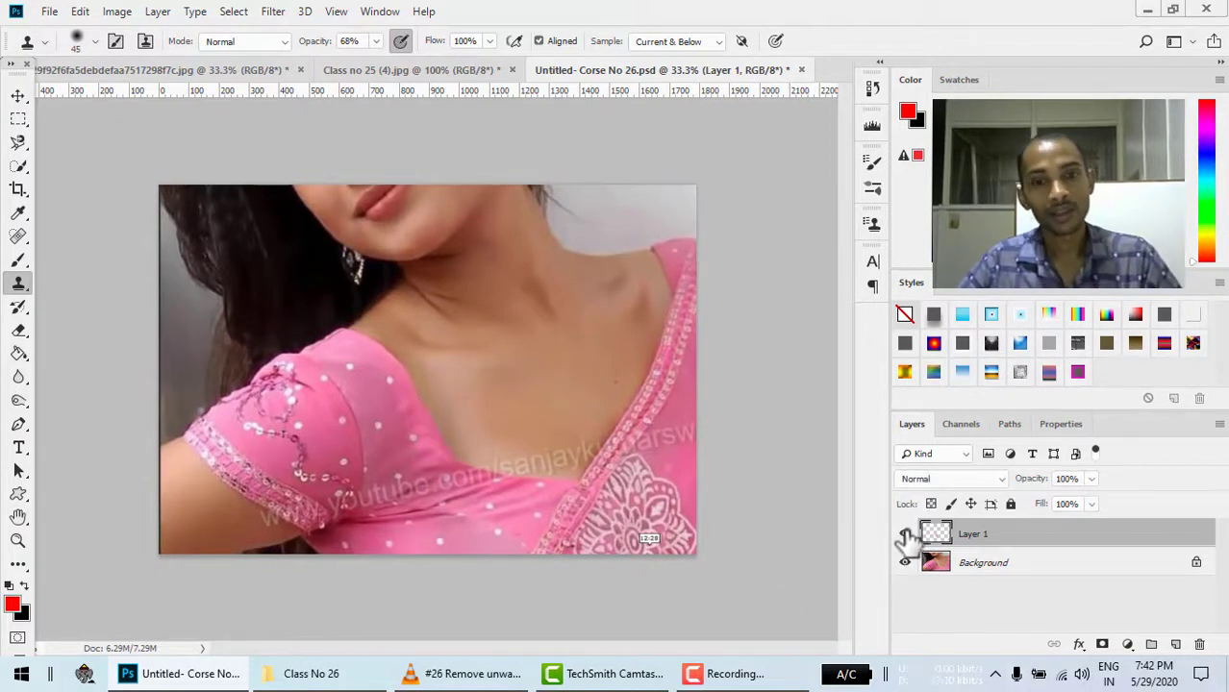
pyautogui.click(906, 535)
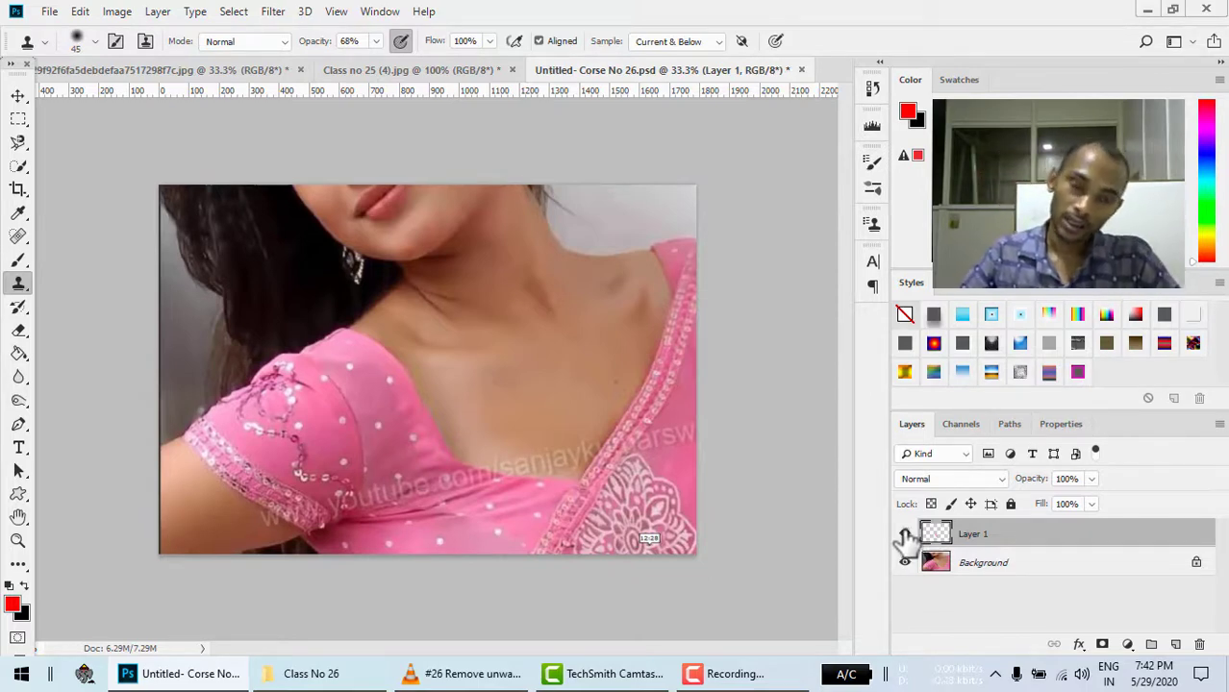
pyautogui.click(19, 284)
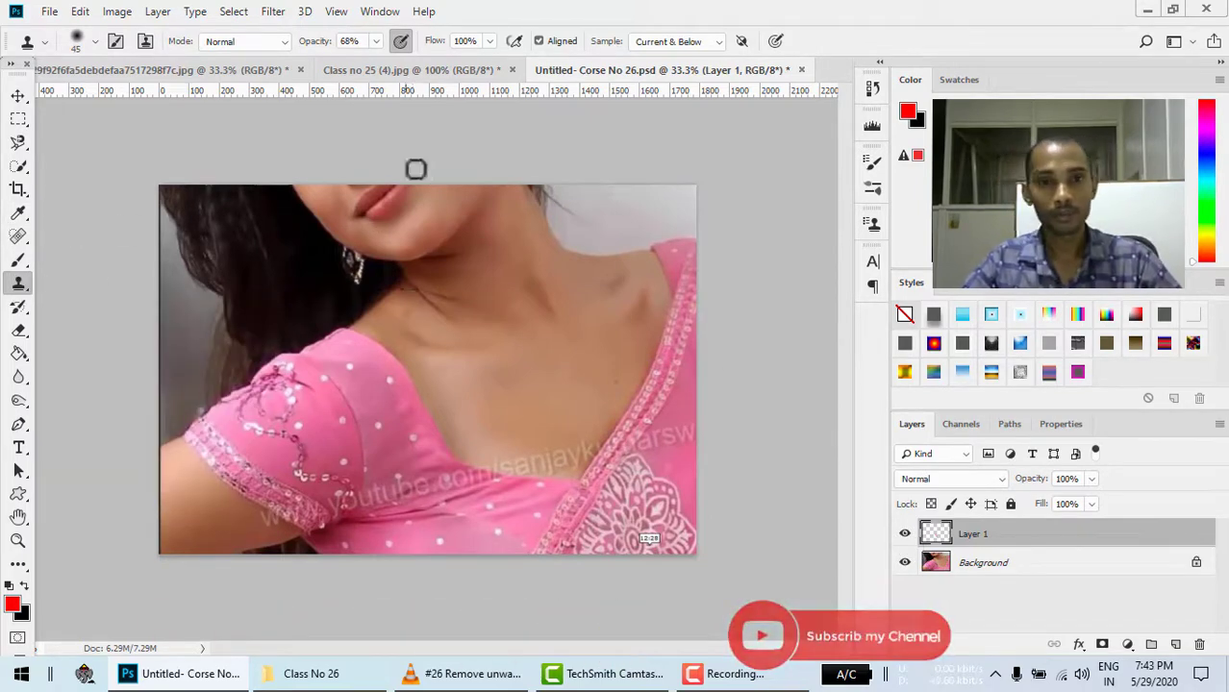
pyautogui.click(411, 70)
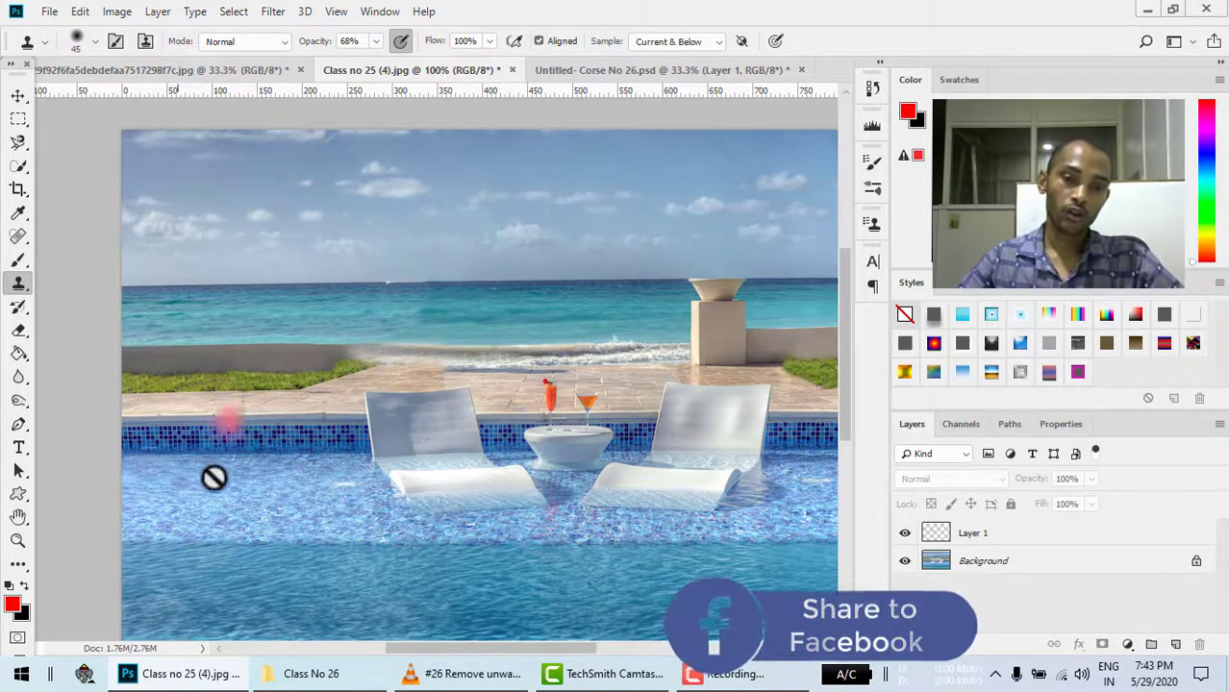
# - Select FILE005 and the woman's portrait in Class No 26 and drag both into Photoshop's Camera Raw
pyautogui.click(310, 675)
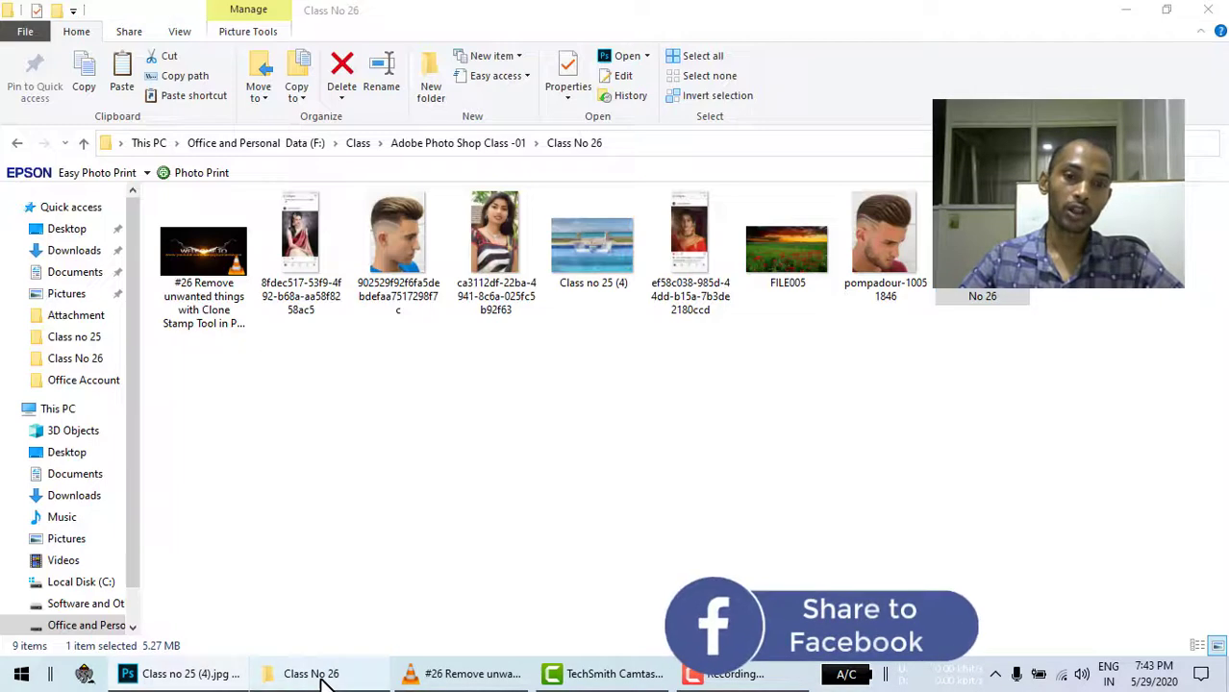
pyautogui.click(787, 240)
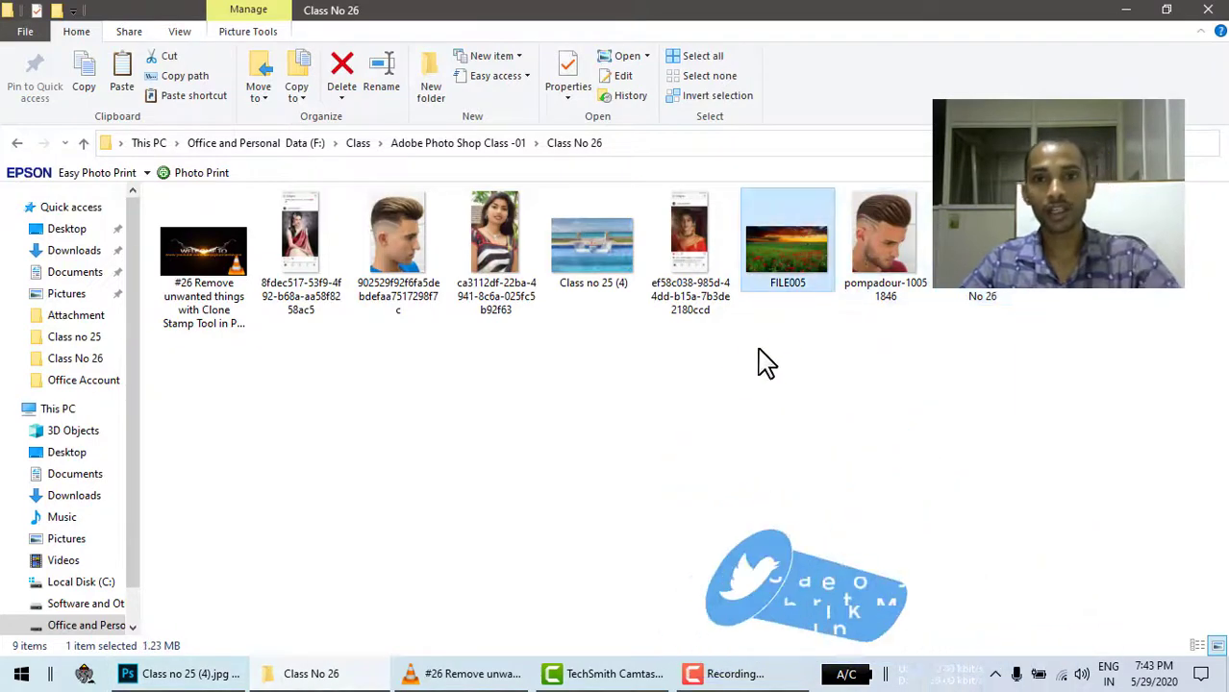
pyautogui.keyDown('ctrl'); pyautogui.click(495, 293); pyautogui.keyUp('ctrl')
pyautogui.moveTo(790, 250); pyautogui.dragTo(840, 89)
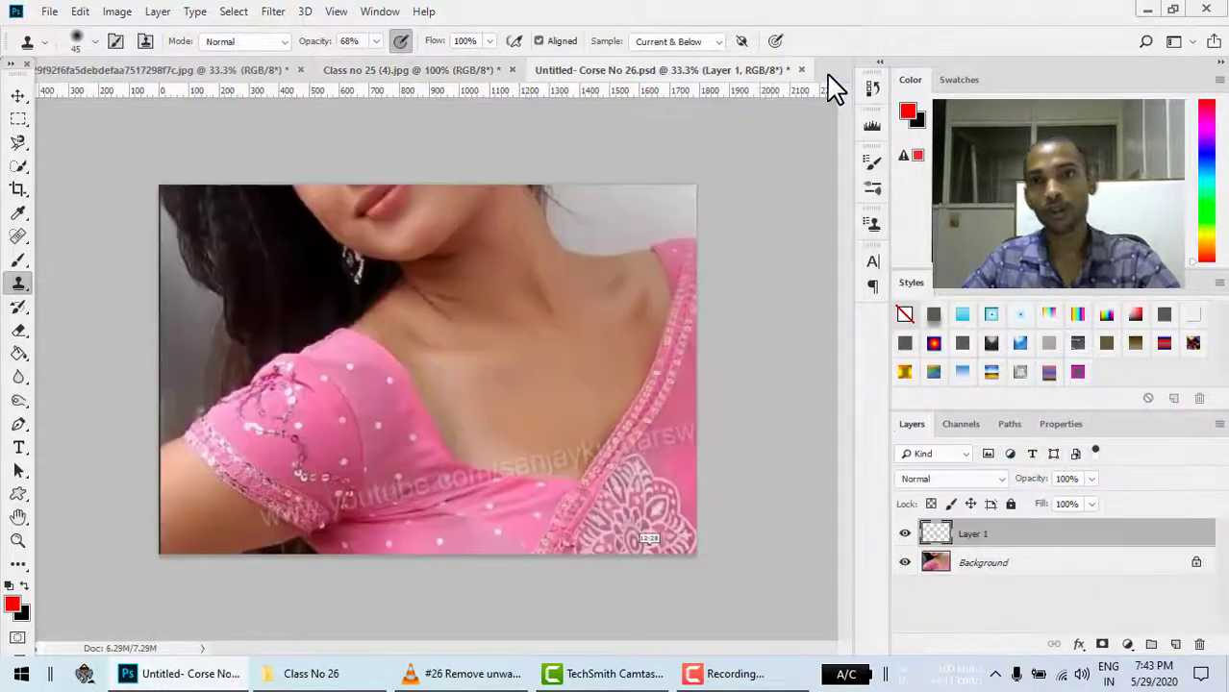
pyautogui.moveTo(839, 89); pyautogui.dragTo(828, 87)
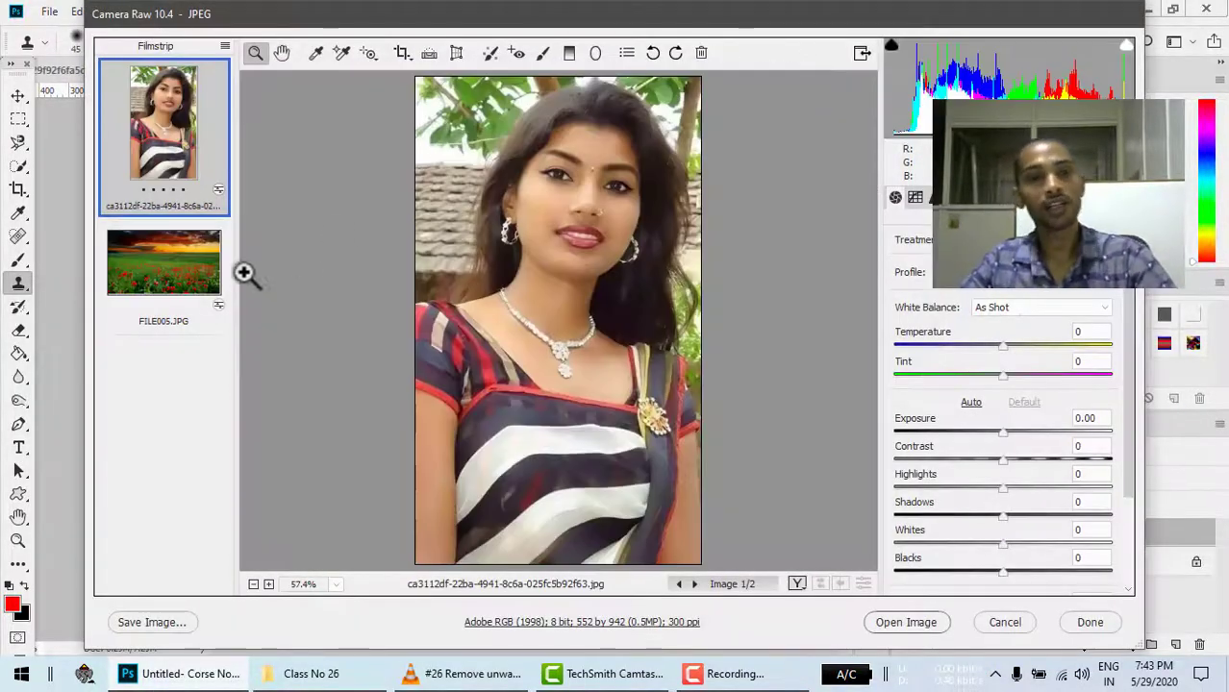
# - Open both Camera Raw images as documents, zoom into FILE005.JPG, then bring up the ca3112df portrait
pyautogui.keyDown('ctrl'); pyautogui.click(164, 265); pyautogui.keyUp('ctrl')
pyautogui.click(907, 622)
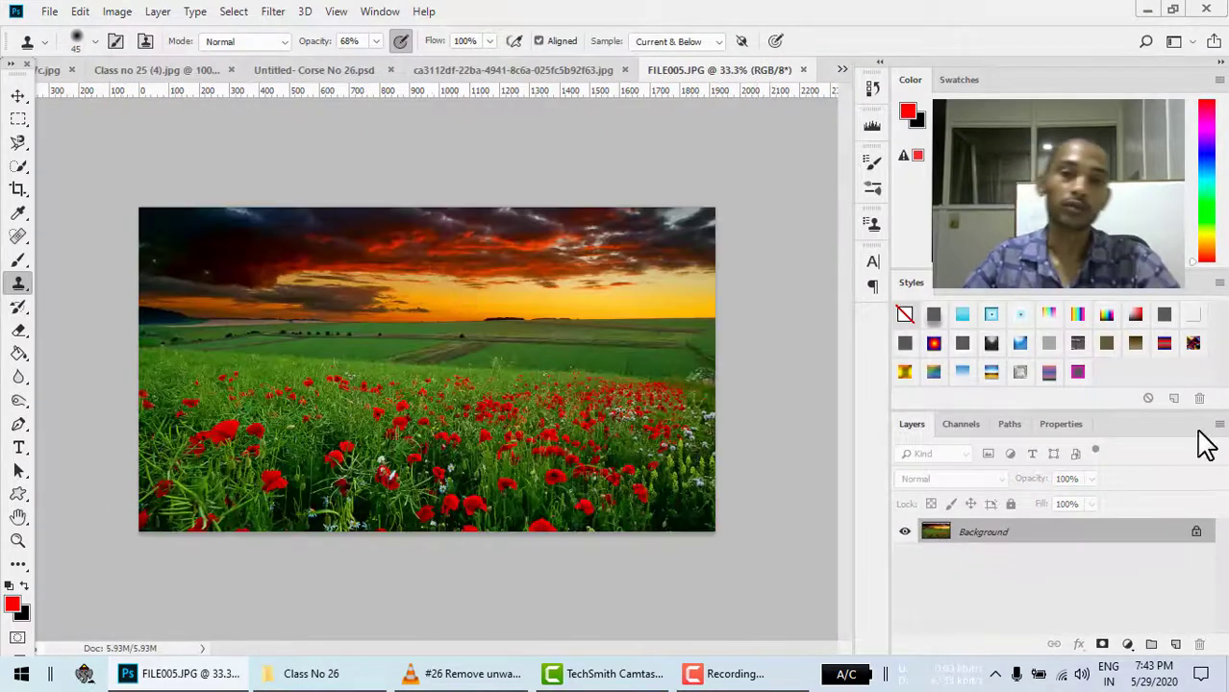
pyautogui.hotkey('ctrl', '+')
pyautogui.hotkey('ctrl', '+')
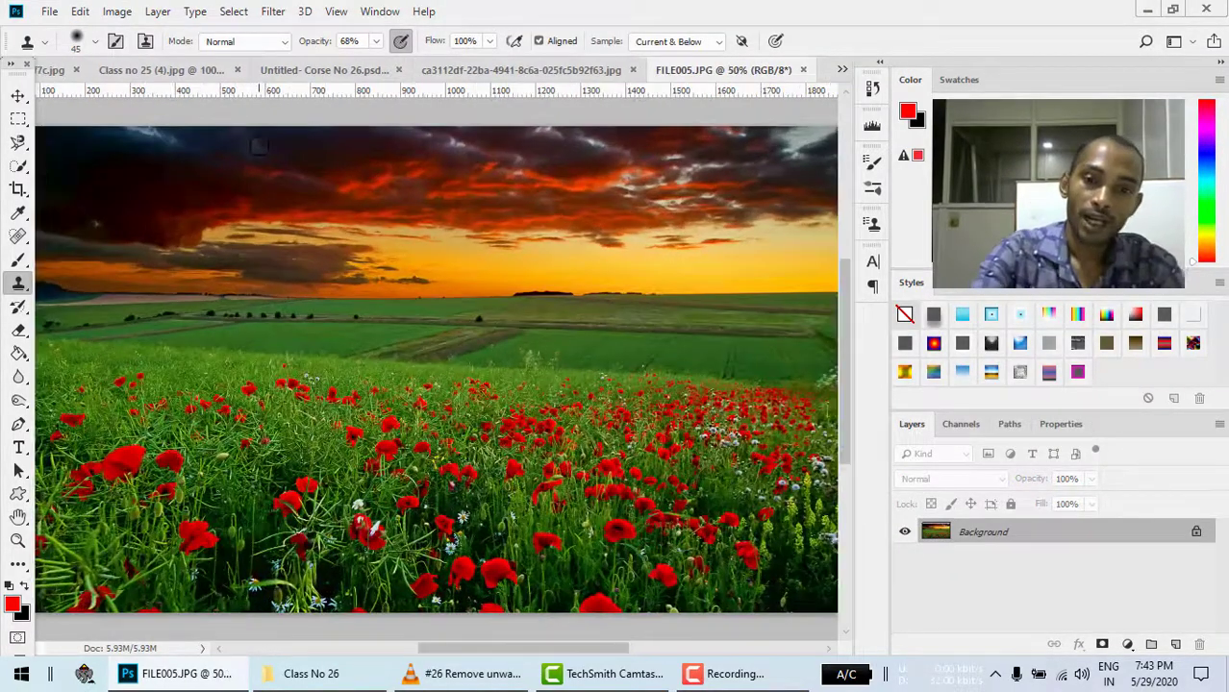
pyautogui.hotkey('ctrl', '+')
pyautogui.moveTo(248, 431)
pyautogui.mouseDown()
pyautogui.moveTo(307, 446)
pyautogui.moveTo(274, 448)
pyautogui.moveTo(259, 374)
pyautogui.mouseUp()
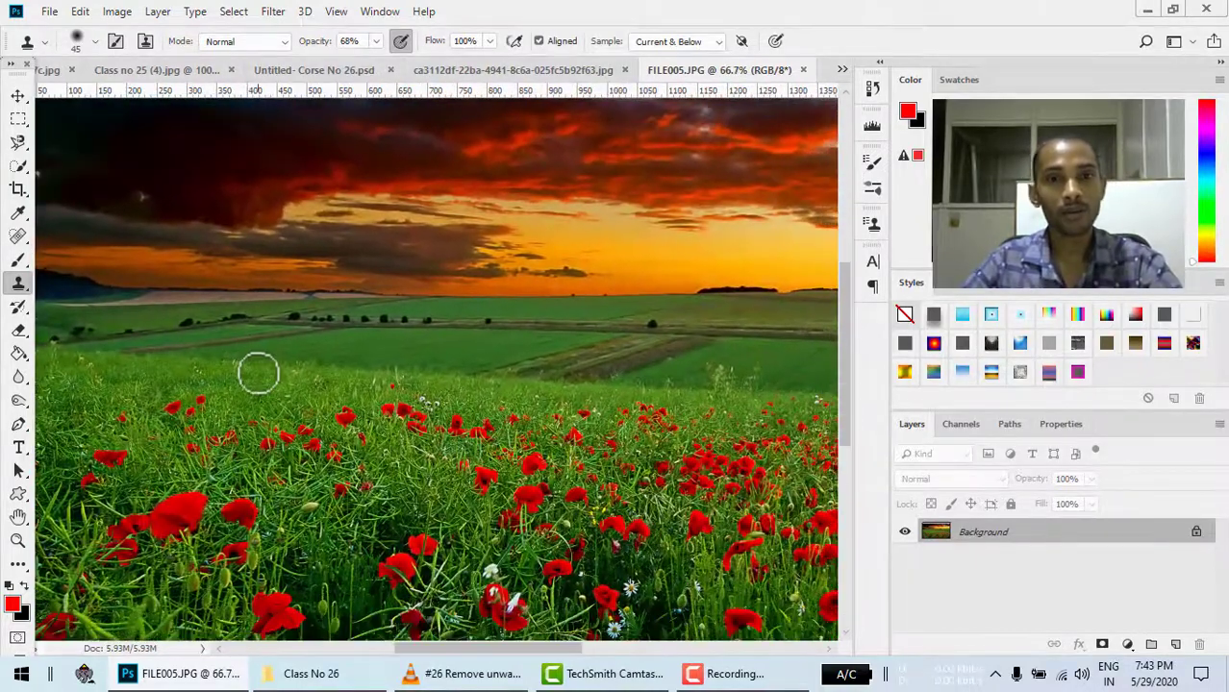
pyautogui.click(525, 72)
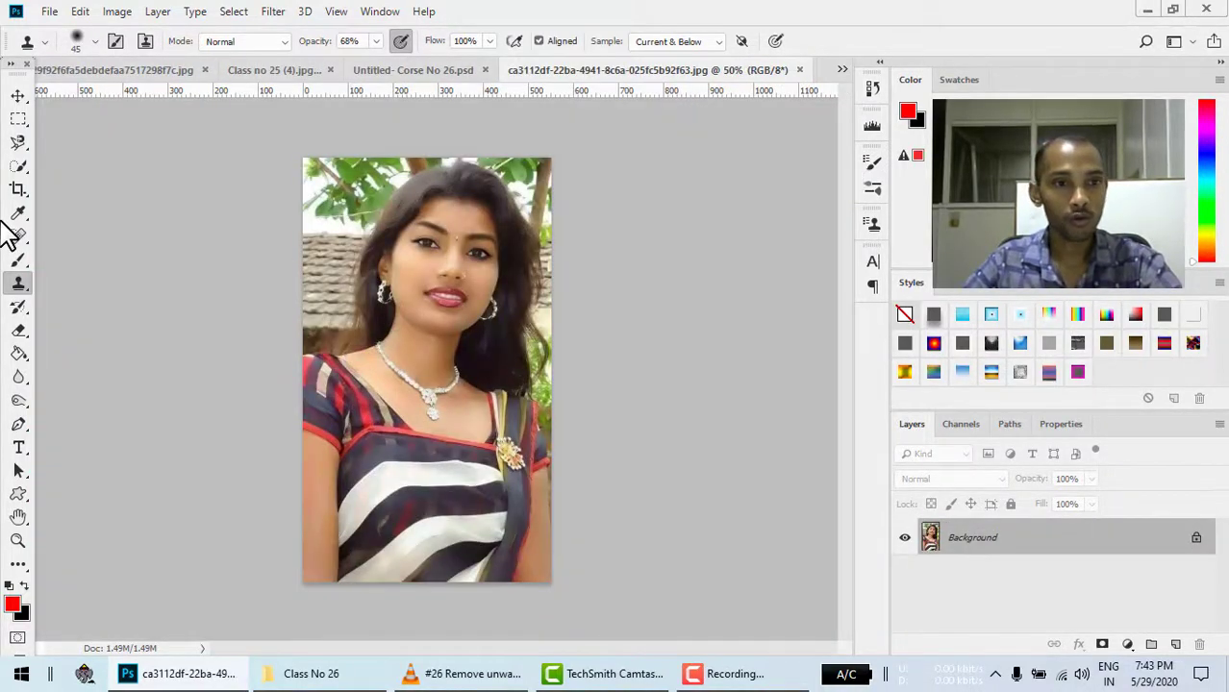
# - Enlarge the clone brush and sample the woman's face in the portrait as the clone source
pyautogui.press(']')
pyautogui.press(']')
pyautogui.press(']')
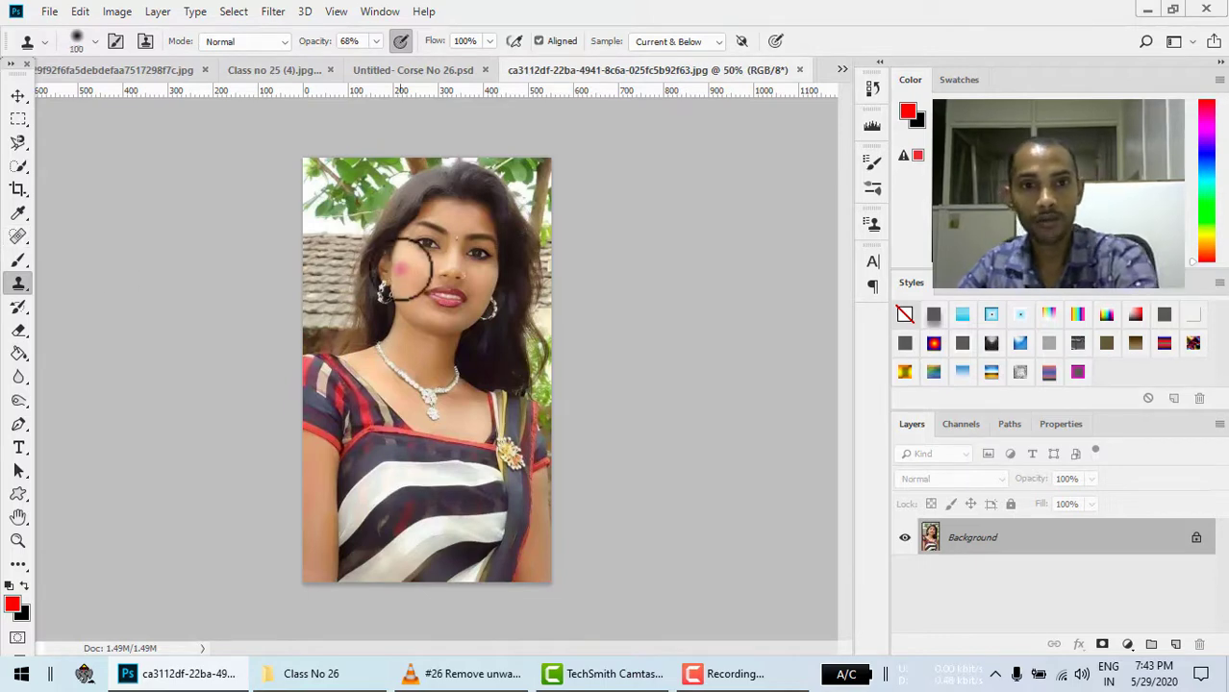
pyautogui.moveTo(402, 270); pyautogui.dragTo(401, 267)
pyautogui.press(']')
pyautogui.press(']')
pyautogui.press(']')
pyautogui.moveTo(459, 356); pyautogui.dragTo(428, 314)
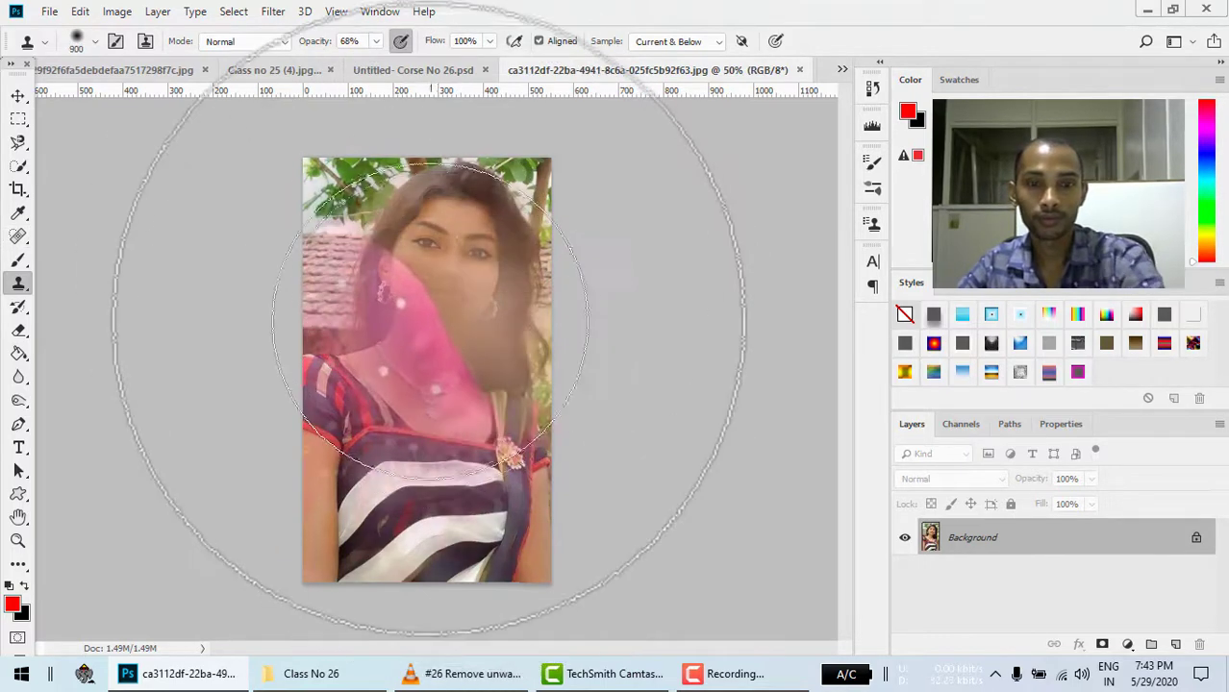
pyautogui.keyDown('alt'); pyautogui.click(414, 327); pyautogui.keyUp('alt')
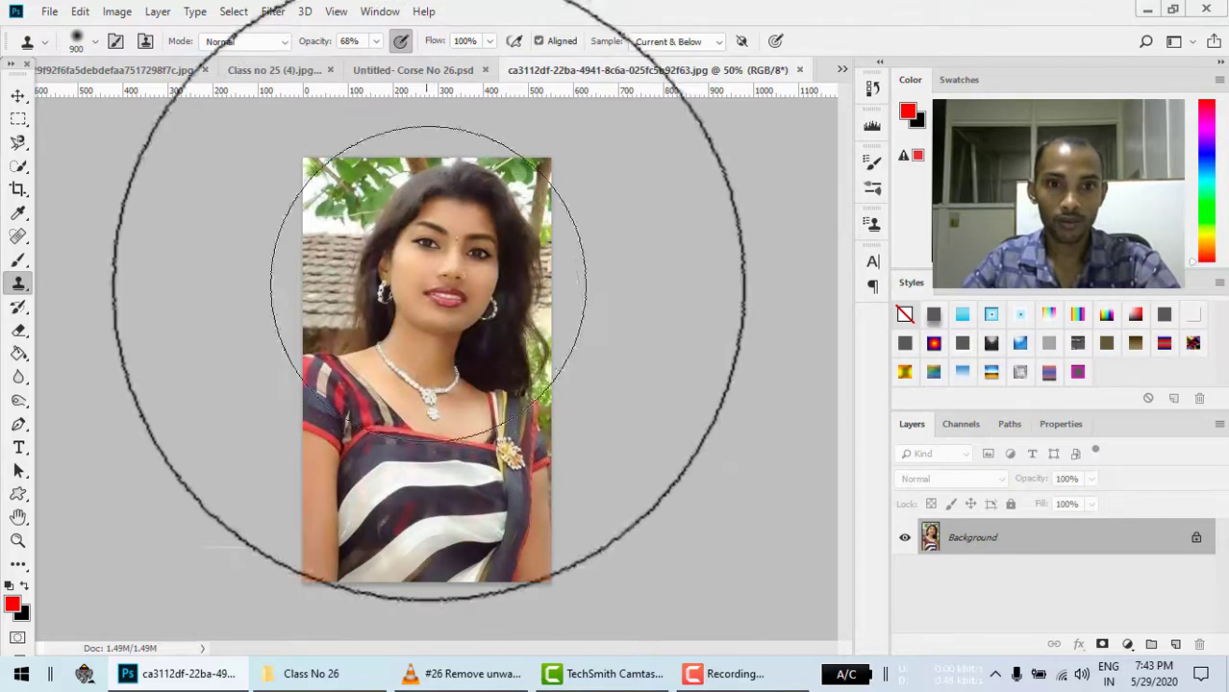
pyautogui.moveTo(426, 369)
pyautogui.mouseDown()
pyautogui.moveTo(410, 364)
pyautogui.moveTo(411, 298)
pyautogui.moveTo(357, 261)
pyautogui.mouseUp()
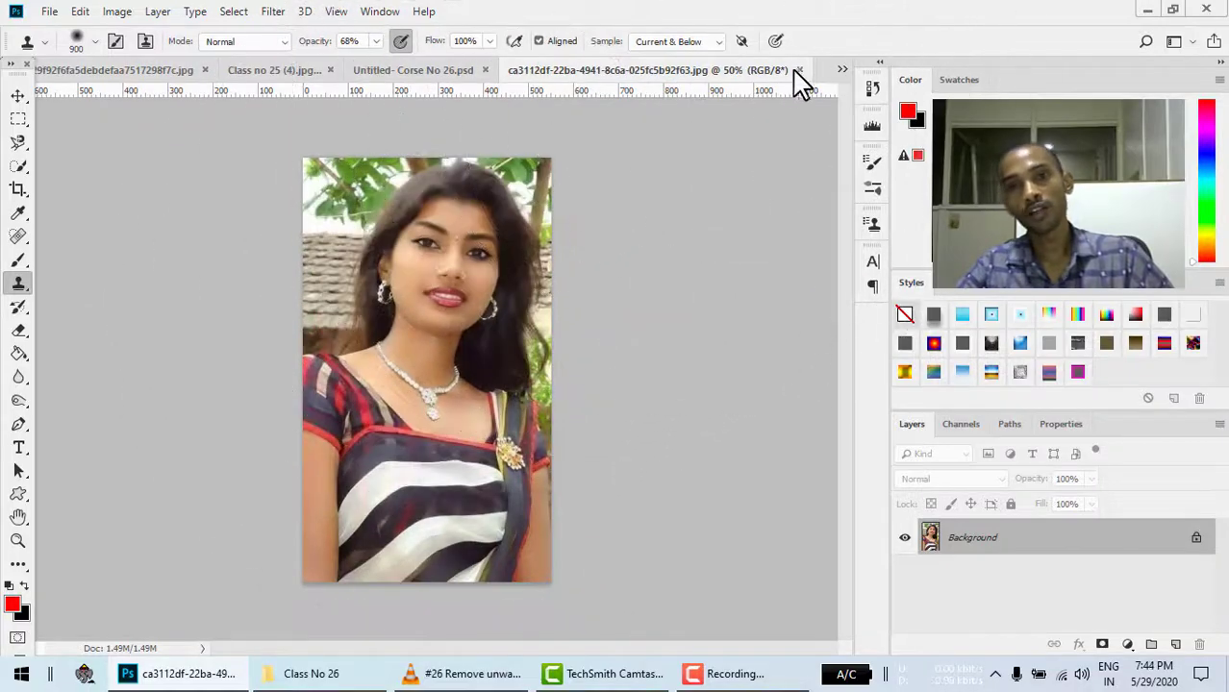
# - Over the poppy-field image, shrink the clone brush down to 700
pyautogui.click(904, 155)
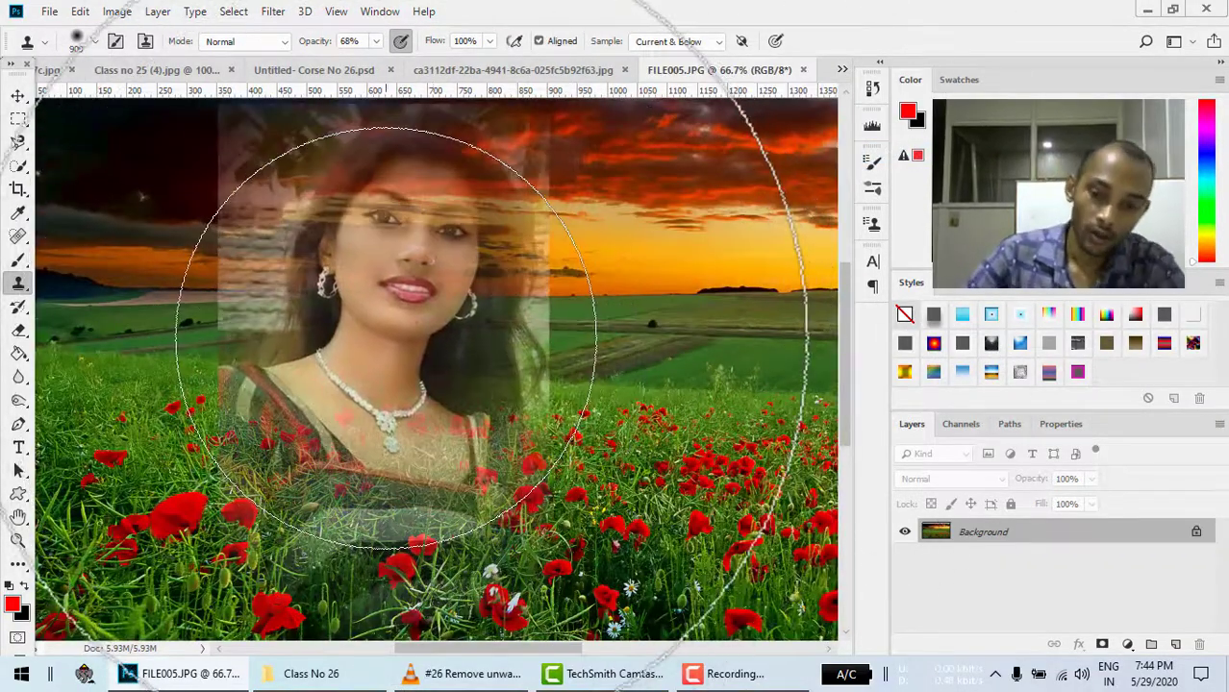
pyautogui.scroll(-2, 385, 338)
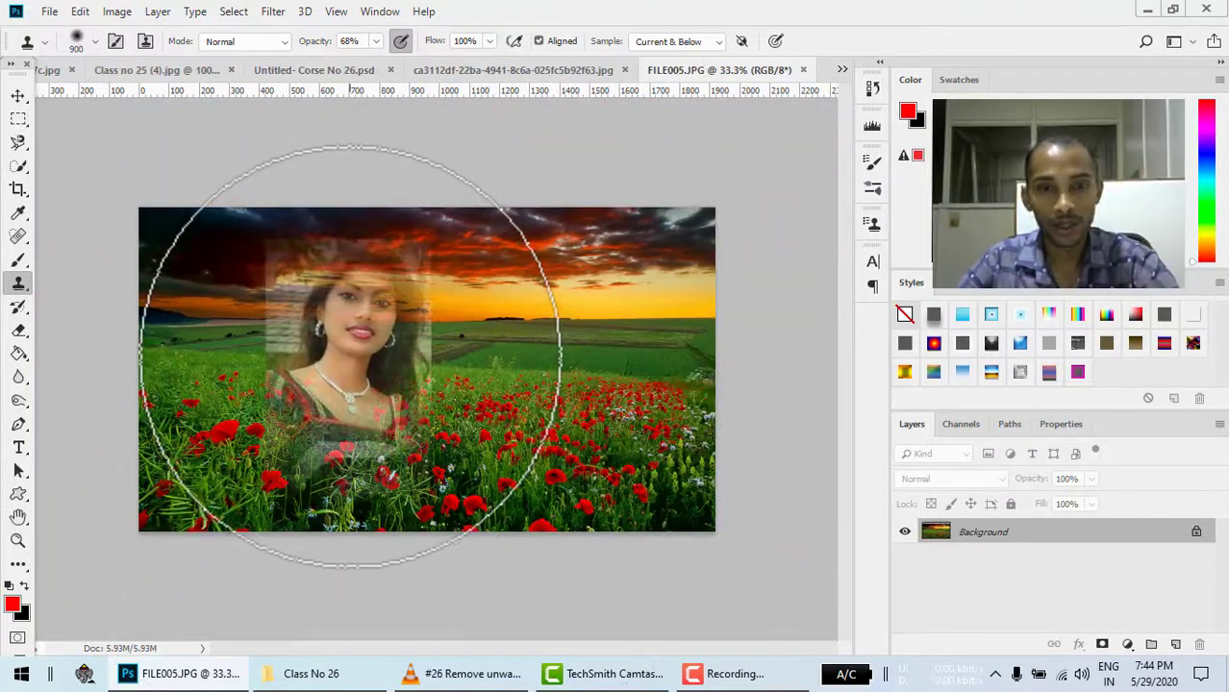
pyautogui.press('[')
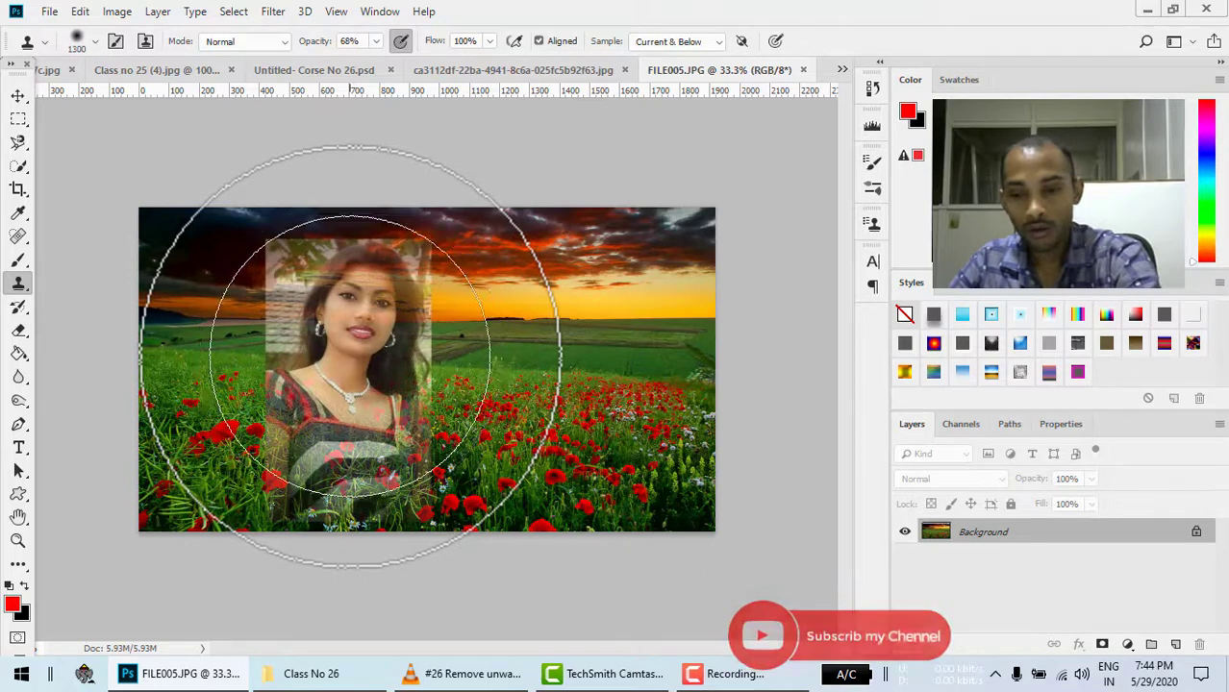
pyautogui.press('[')
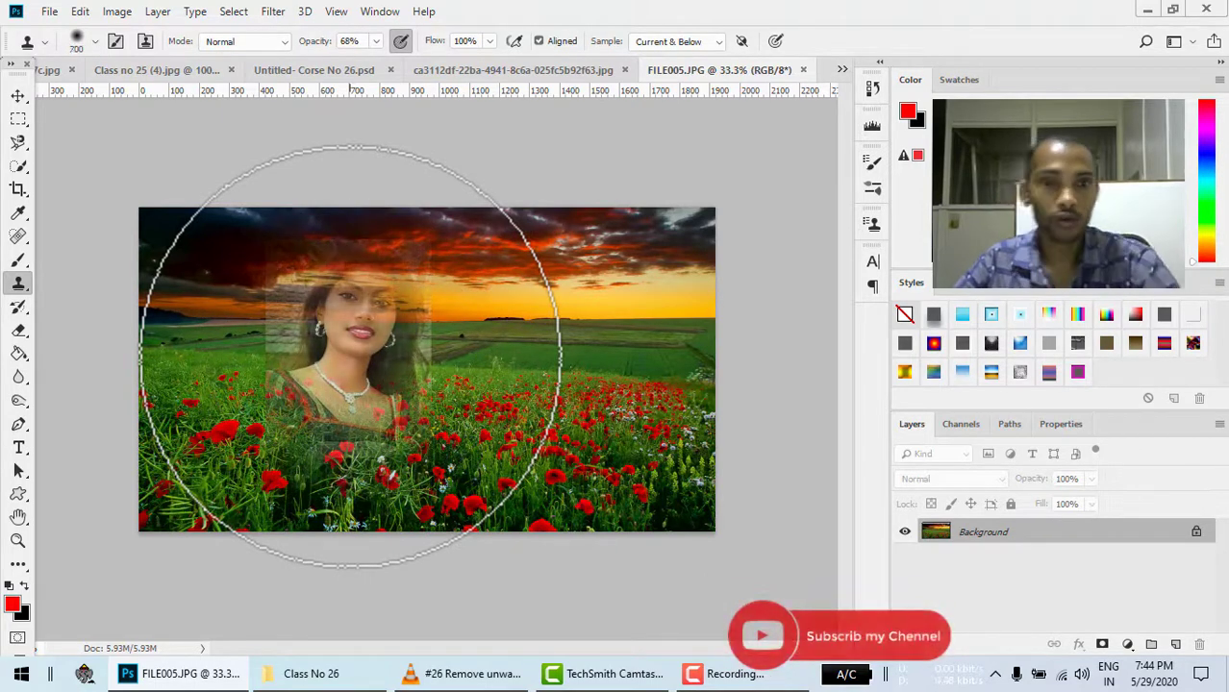
pyautogui.click(281, 41)
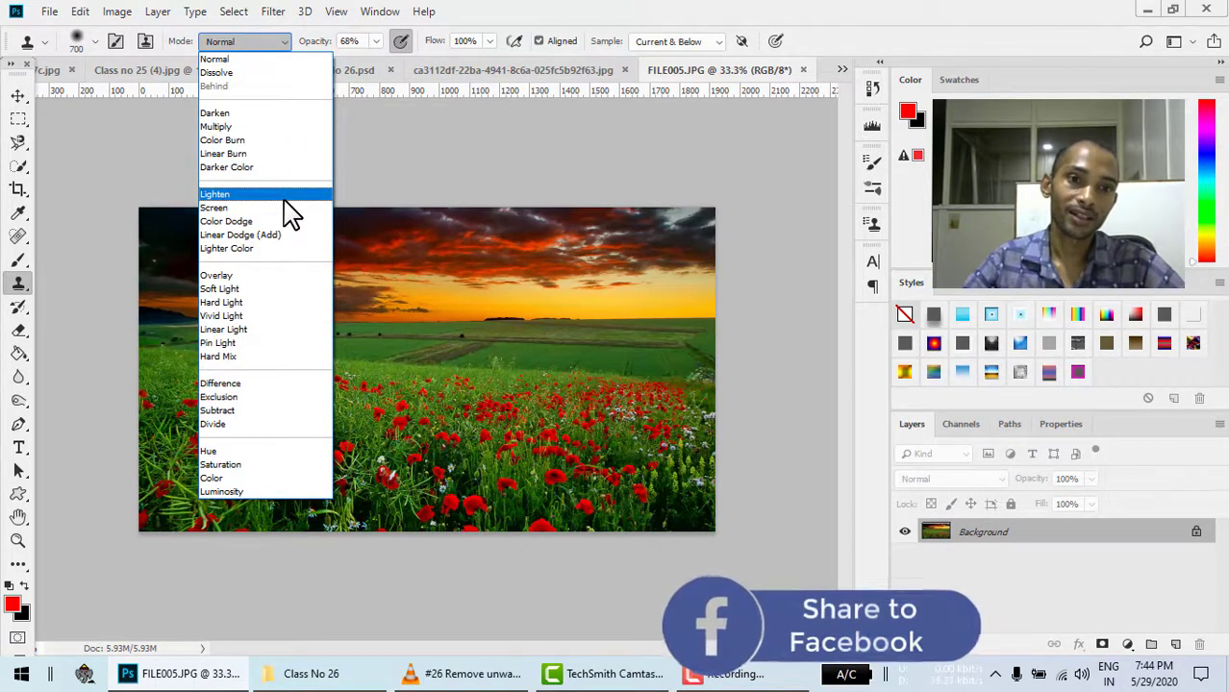
pyautogui.click(261, 114)
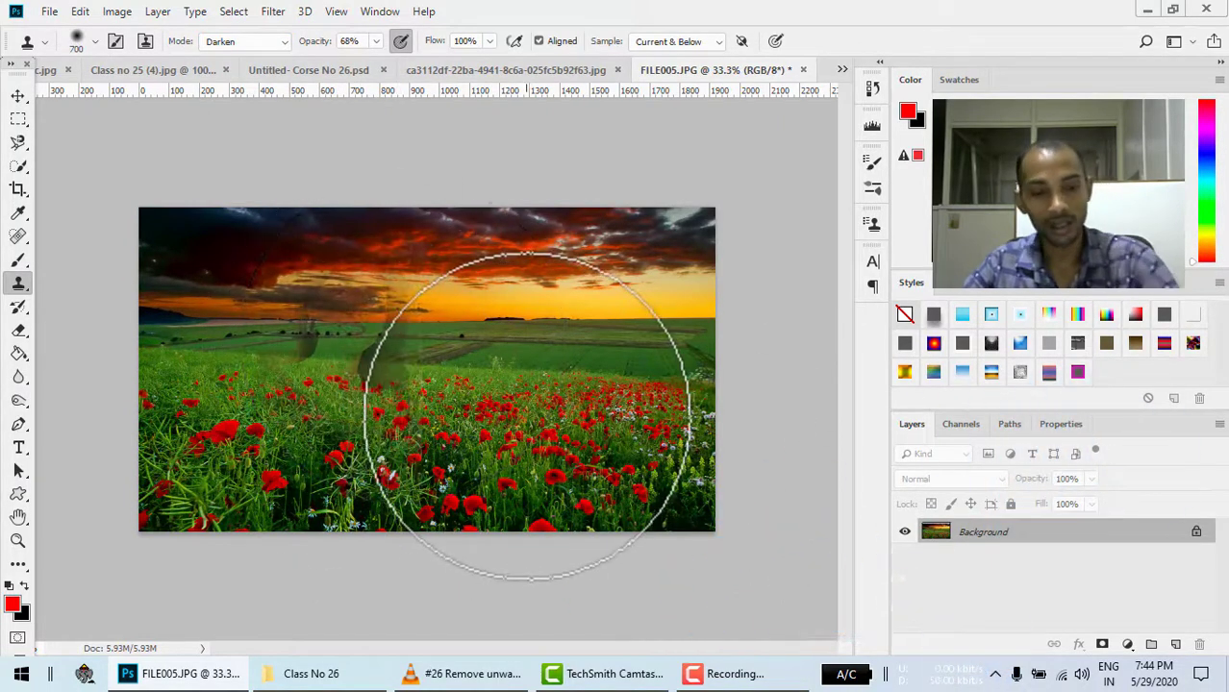
pyautogui.click(261, 42)
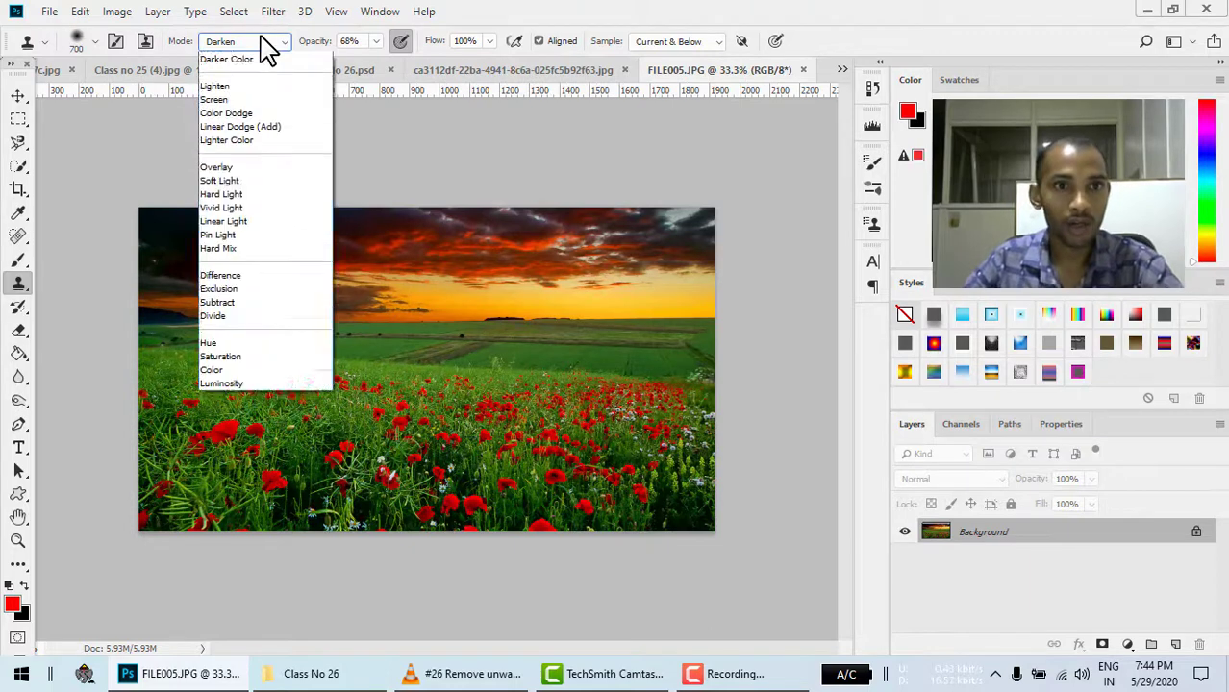
pyautogui.click(264, 61)
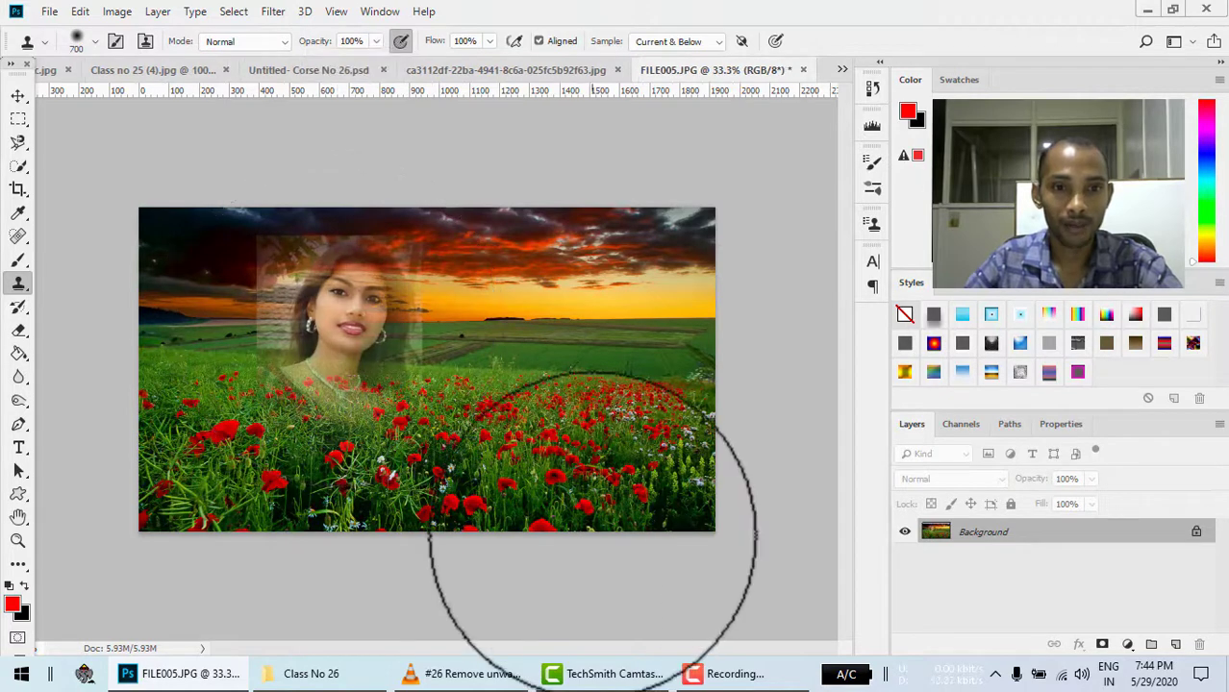
# - Reduce the clone brush to 300, paint trial strokes of the woman, then undo them
pyautogui.press('[')
pyautogui.press('[')
pyautogui.press('[')
pyautogui.moveTo(344, 311)
pyautogui.mouseDown()
pyautogui.moveTo(348, 278)
pyautogui.moveTo(352, 344)
pyautogui.moveTo(341, 357)
pyautogui.moveTo(315, 348)
pyautogui.moveTo(285, 409)
pyautogui.moveTo(343, 418)
pyautogui.mouseUp()
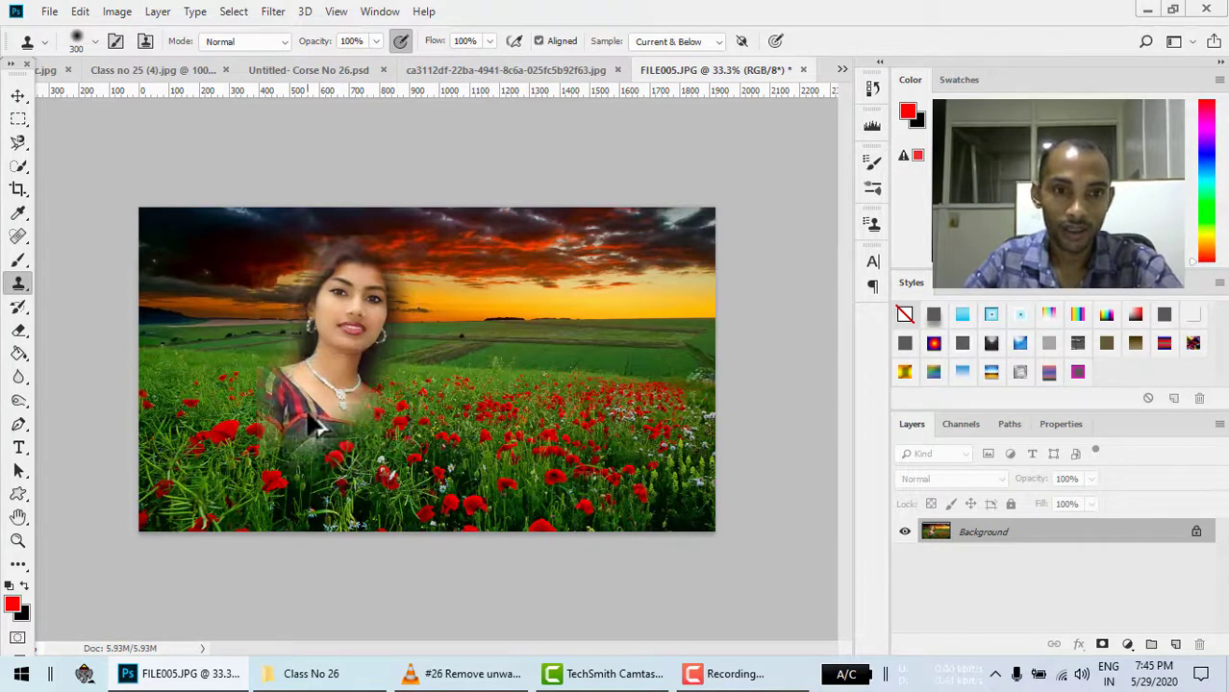
pyautogui.moveTo(310, 411)
pyautogui.mouseDown()
pyautogui.moveTo(343, 422)
pyautogui.moveTo(348, 410)
pyautogui.mouseUp()
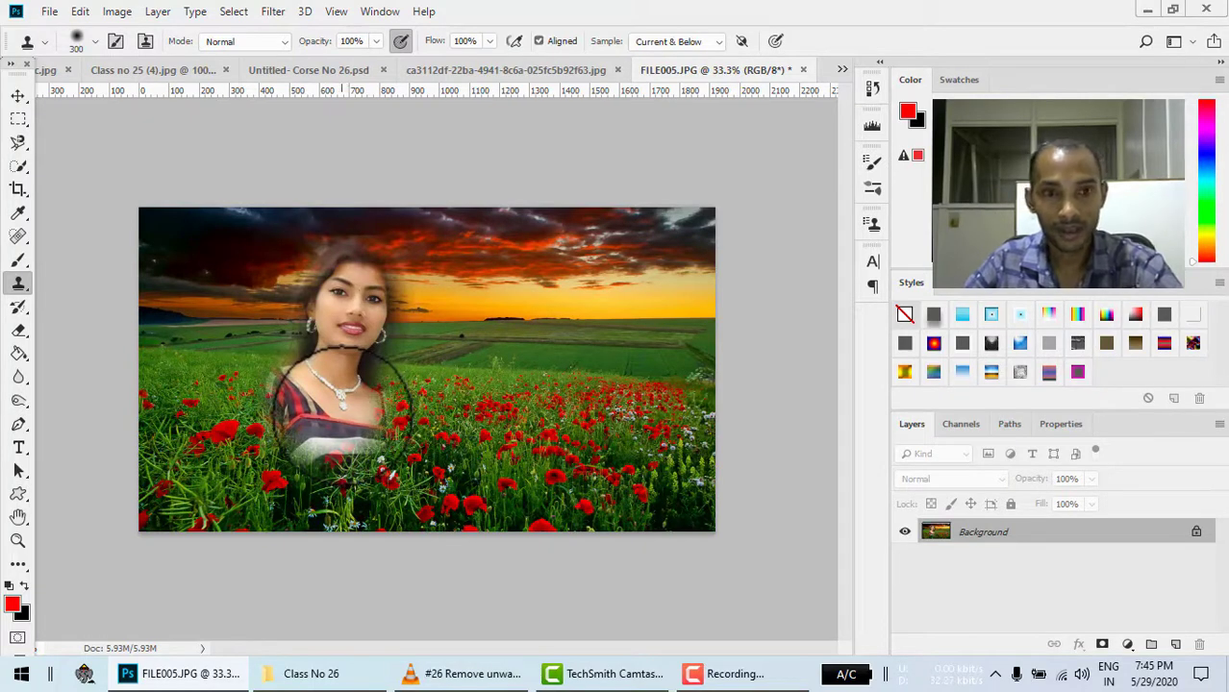
pyautogui.hotkey('ctrl', 'z')
pyautogui.hotkey('ctrl', 'z')
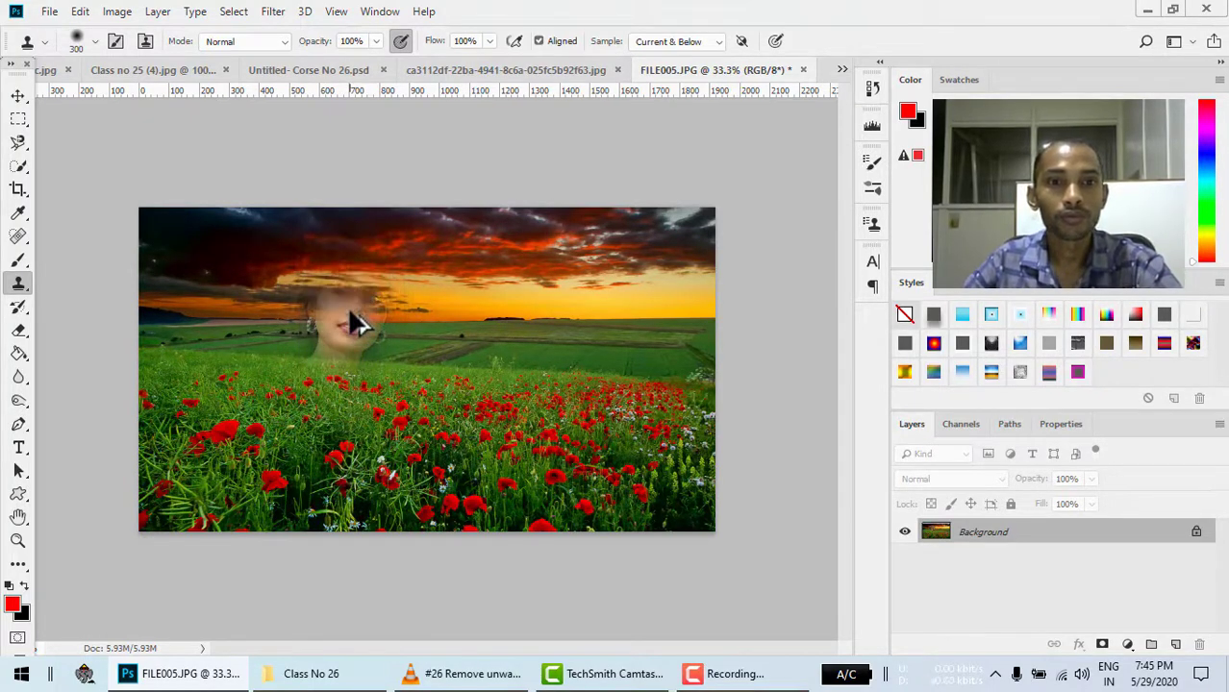
pyautogui.hotkey('ctrl', 'z')
pyautogui.hotkey('ctrl', 'z')
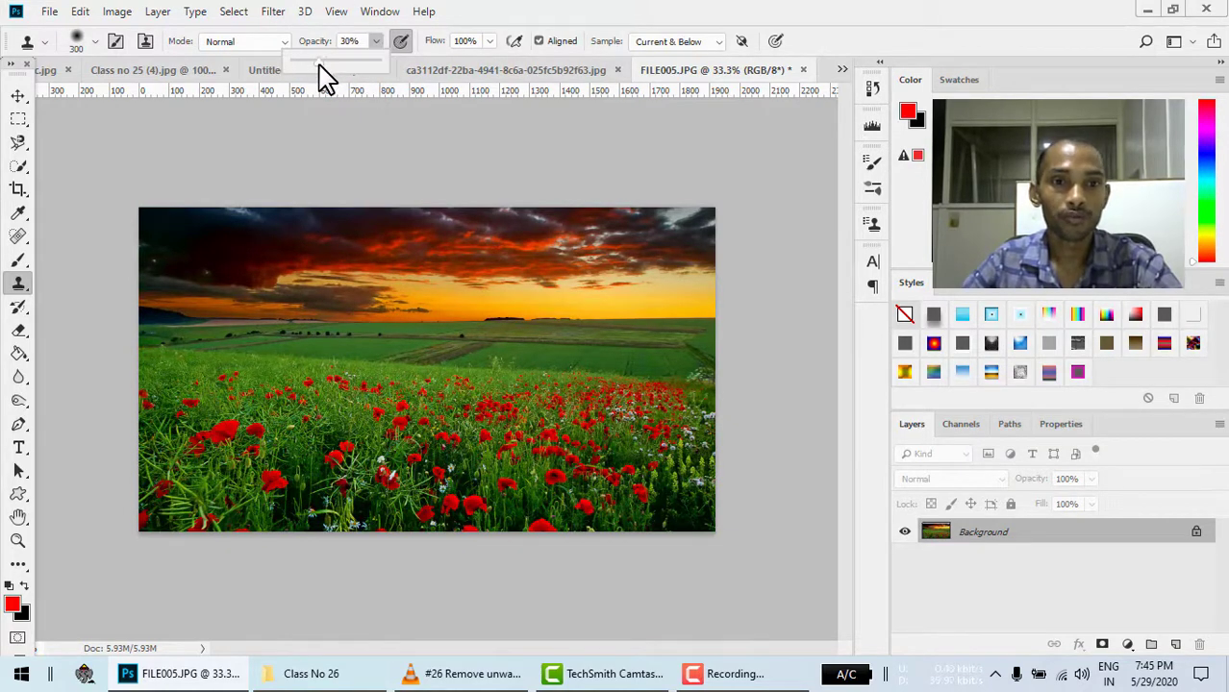
# - Paint a faint 36%-opacity clone of the woman's face and shoulders left of centre
pyautogui.moveTo(386, 397)
pyautogui.mouseDown()
pyautogui.moveTo(350, 303)
pyautogui.moveTo(362, 302)
pyautogui.moveTo(344, 364)
pyautogui.moveTo(354, 411)
pyautogui.moveTo(352, 385)
pyautogui.moveTo(324, 370)
pyautogui.moveTo(351, 335)
pyautogui.mouseUp()
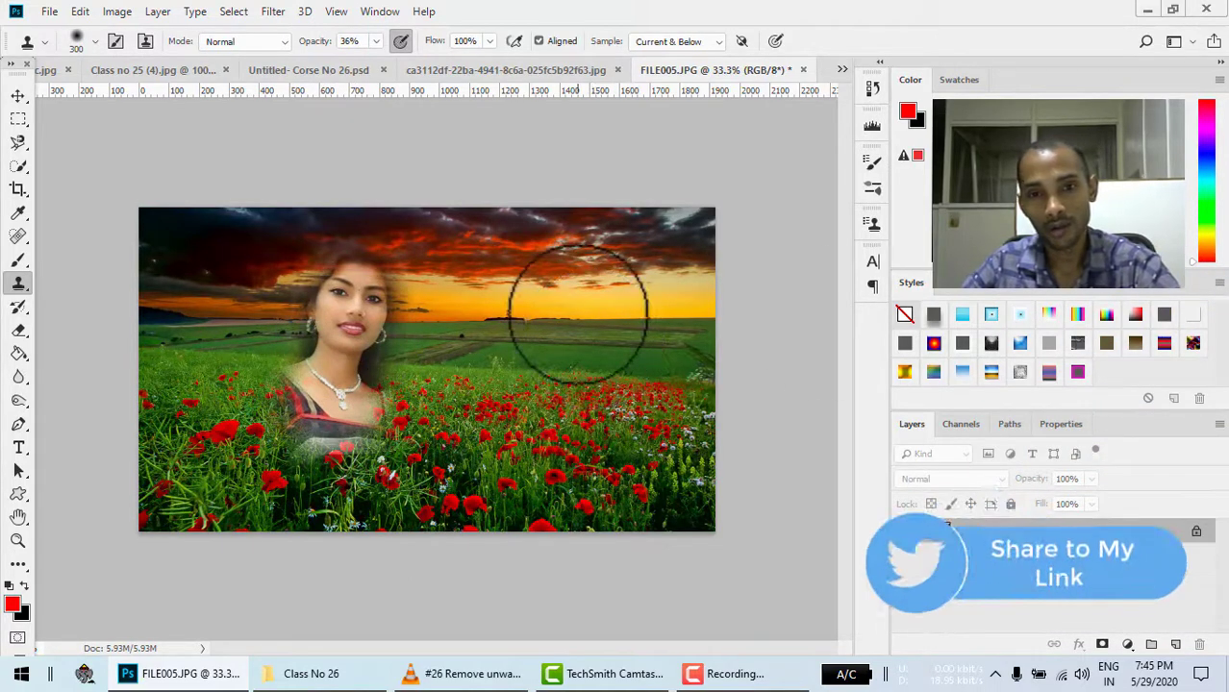
# - Paint a second faint clone of the woman's face, necklace and shoulders right of centre
pyautogui.click(19, 97)
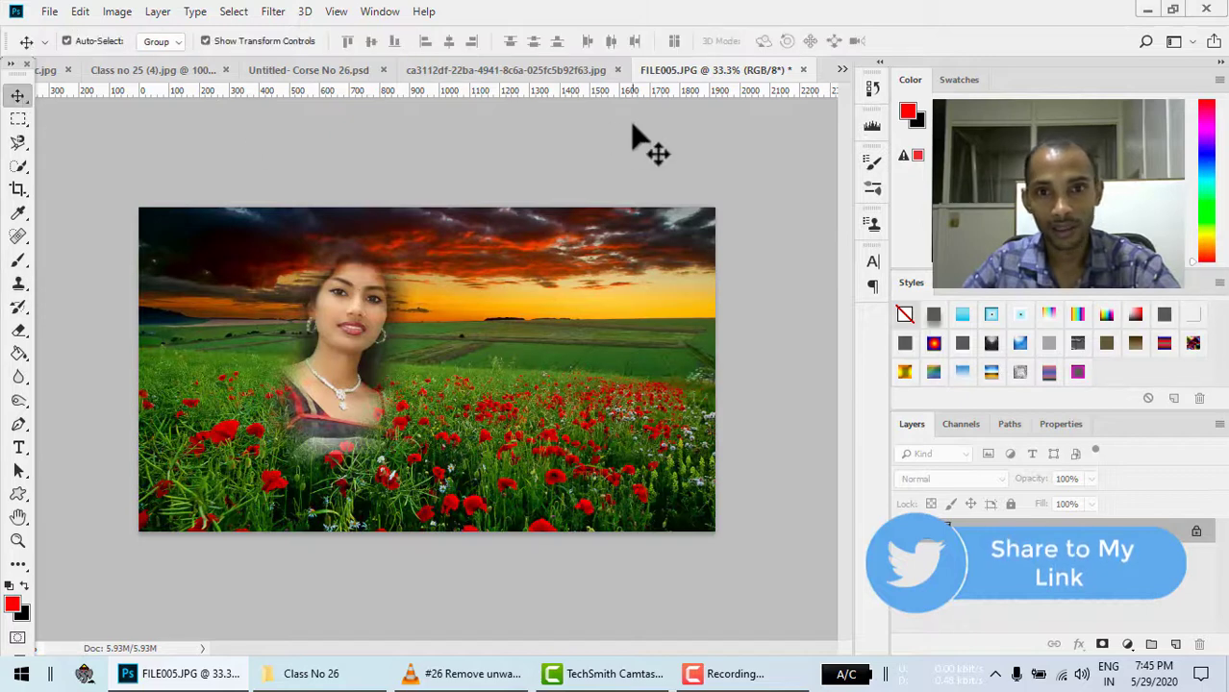
pyautogui.click(19, 286)
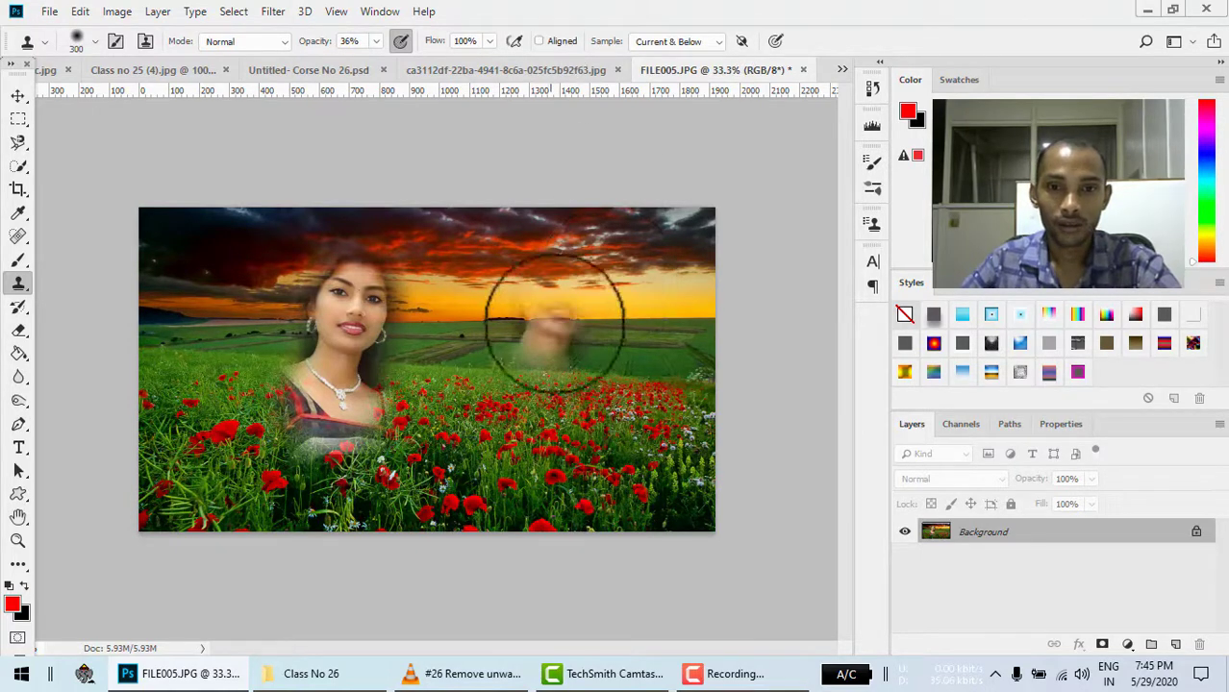
pyautogui.keyDown('alt'); pyautogui.click(550, 320); pyautogui.keyUp('alt')
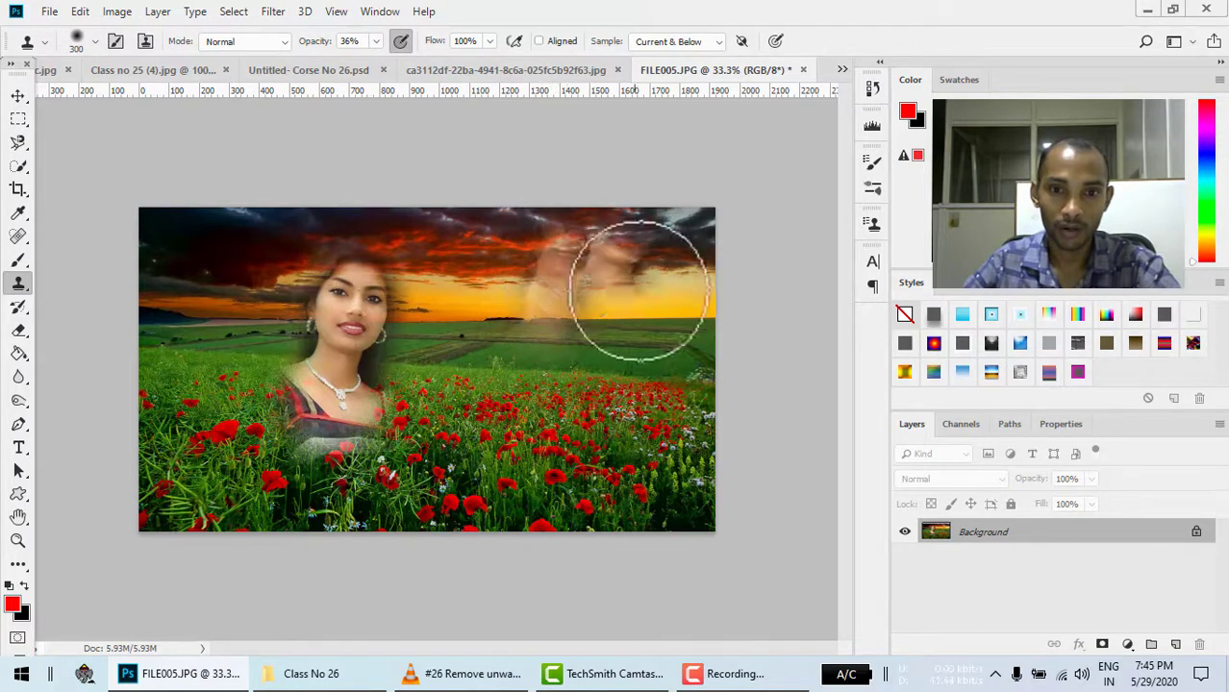
pyautogui.click(561, 311)
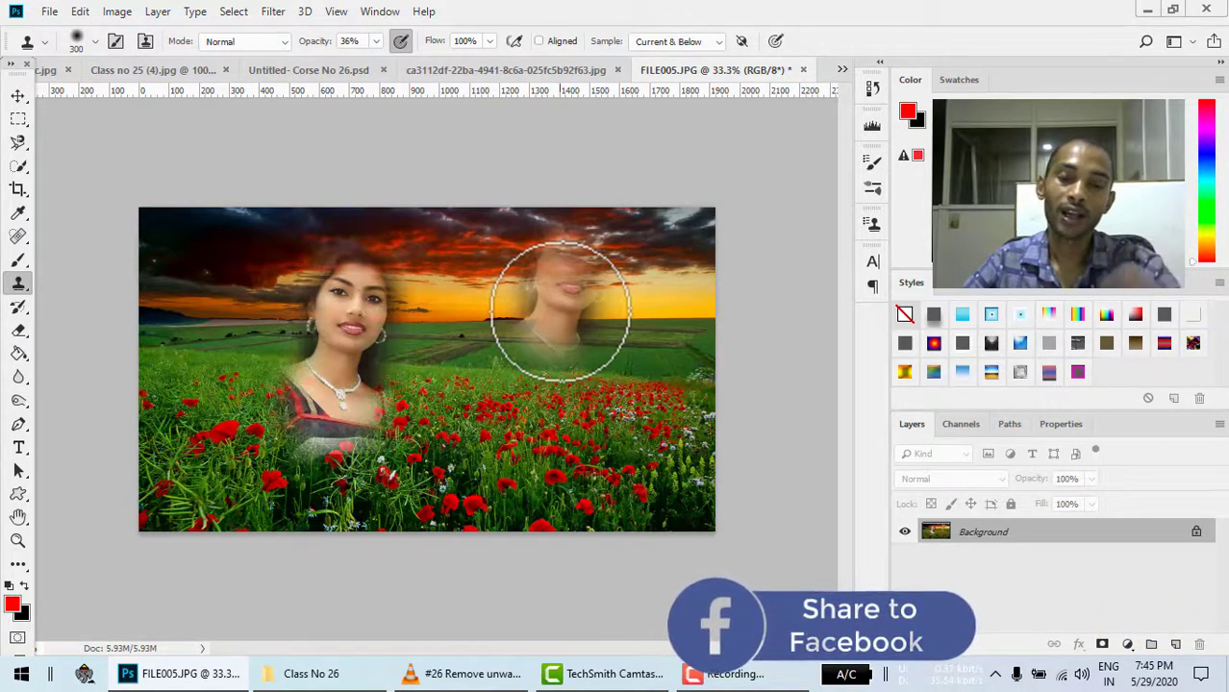
pyautogui.moveTo(561, 310)
pyautogui.mouseDown()
pyautogui.moveTo(585, 285)
pyautogui.moveTo(579, 266)
pyautogui.moveTo(544, 407)
pyautogui.mouseUp()
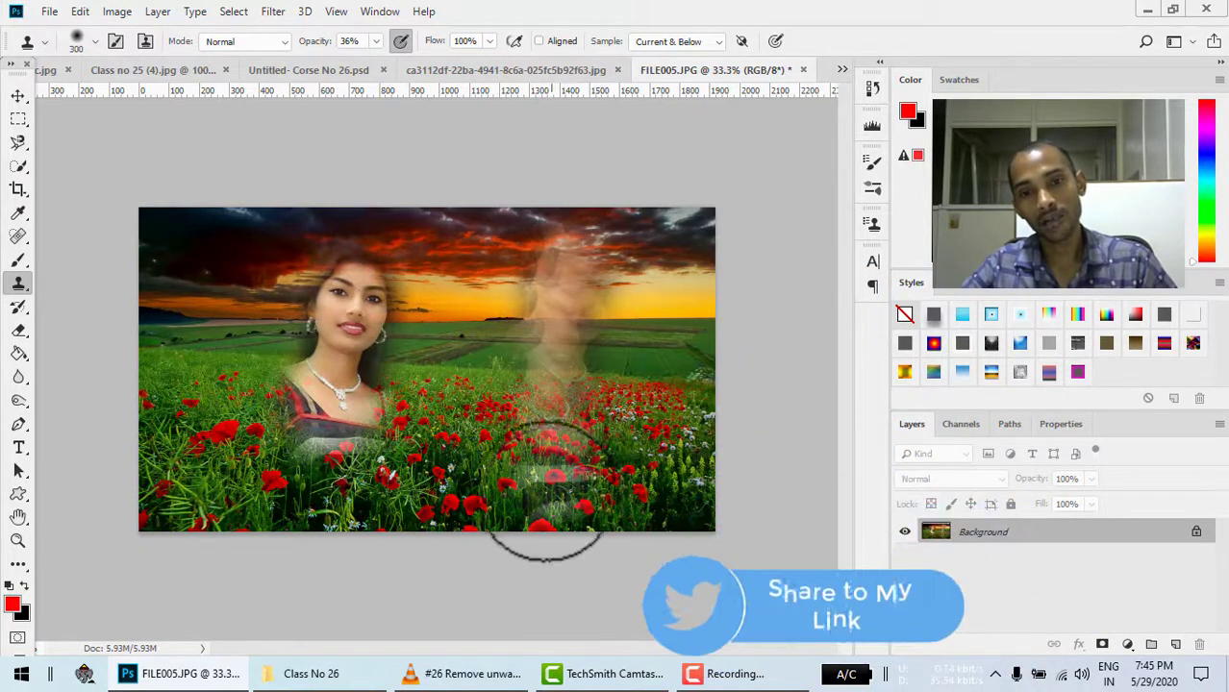
pyautogui.moveTo(554, 509)
pyautogui.mouseDown()
pyautogui.moveTo(546, 332)
pyautogui.moveTo(551, 371)
pyautogui.moveTo(574, 297)
pyautogui.mouseUp()
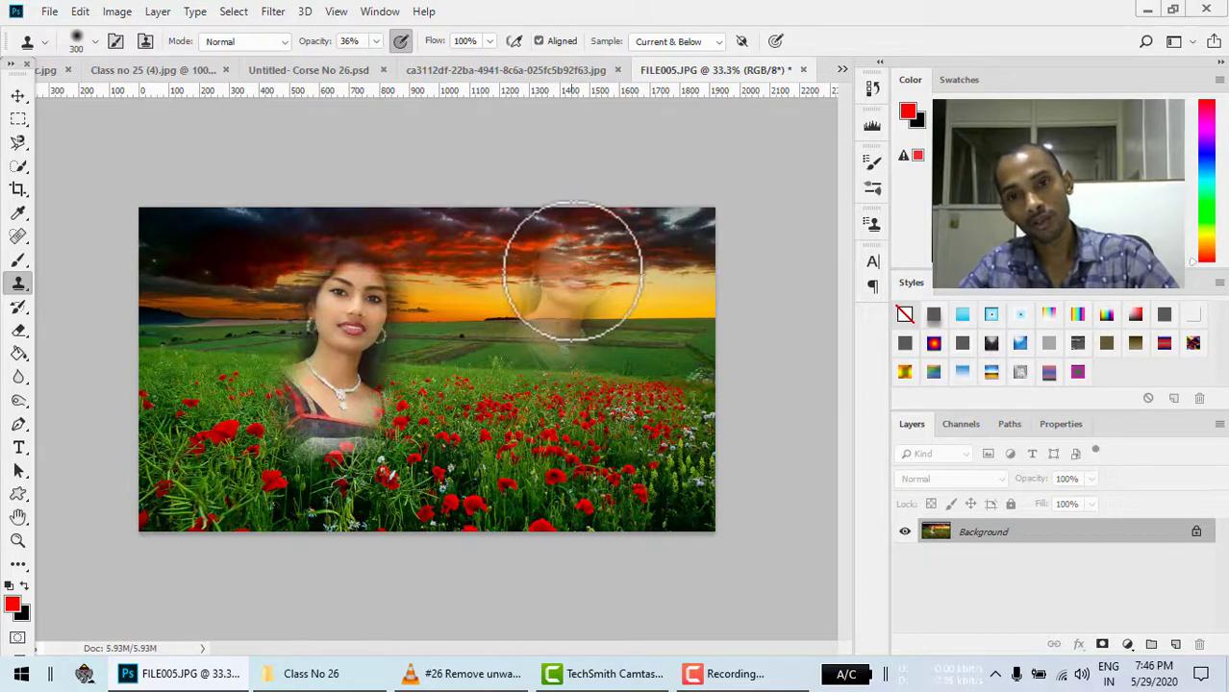
pyautogui.moveTo(582, 257)
pyautogui.mouseDown()
pyautogui.moveTo(544, 354)
pyautogui.moveTo(561, 371)
pyautogui.mouseUp()
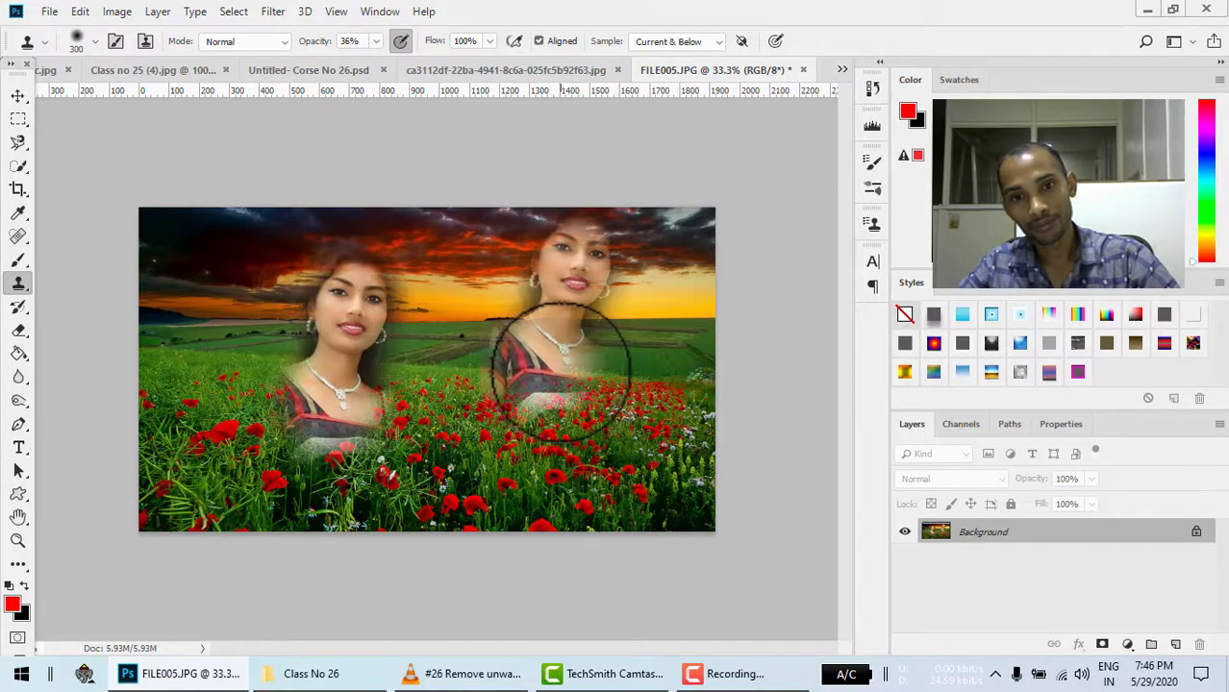
# - After the locked-Background warning, add an empty Layer 1 above Background in FILE005.JPG
pyautogui.click(18, 96)
pyautogui.moveTo(506, 332); pyautogui.dragTo(576, 398)
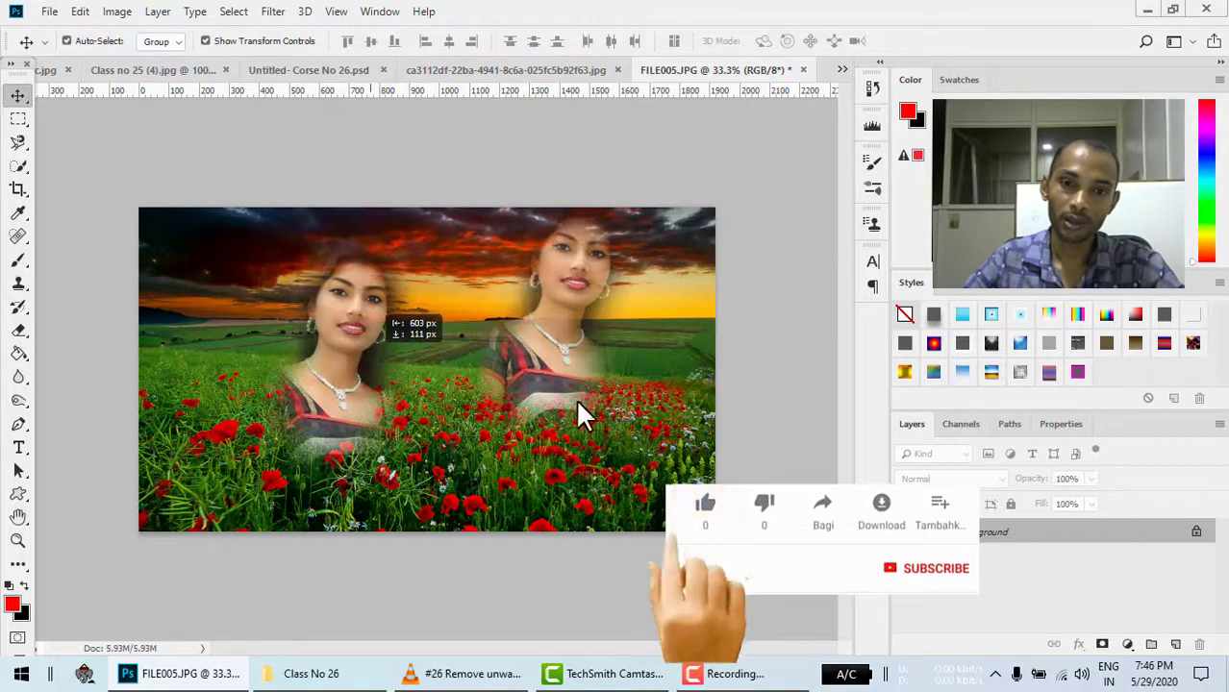
pyautogui.click(782, 302)
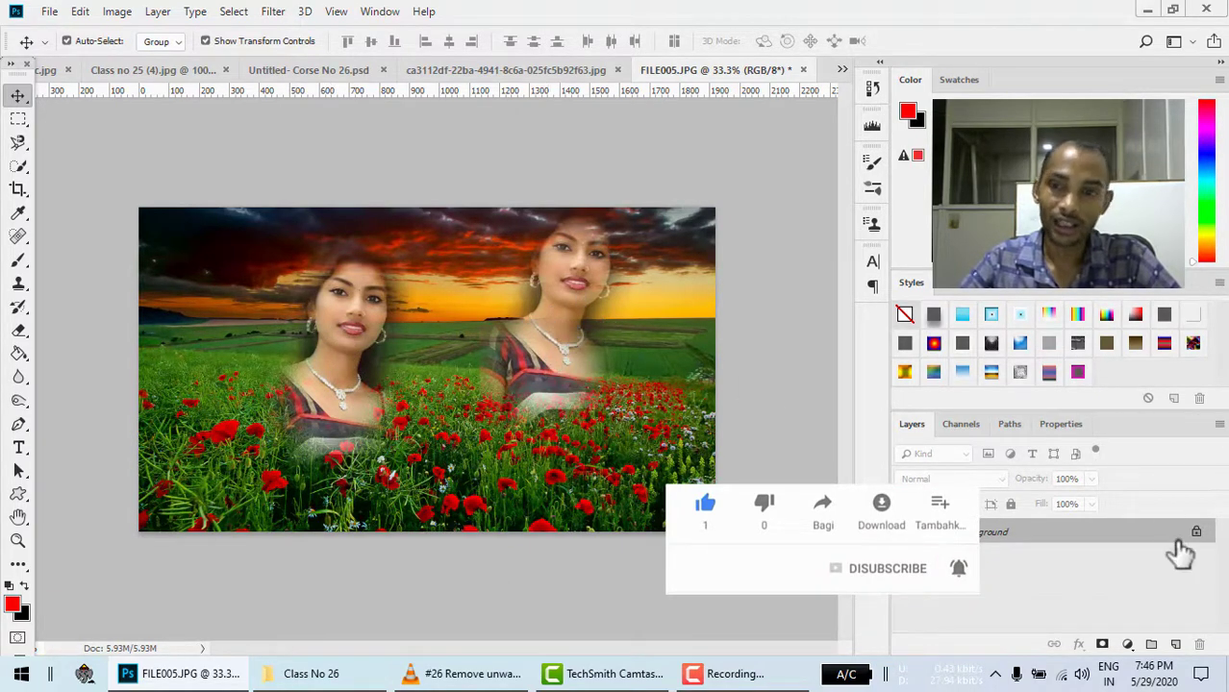
pyautogui.click(1175, 644)
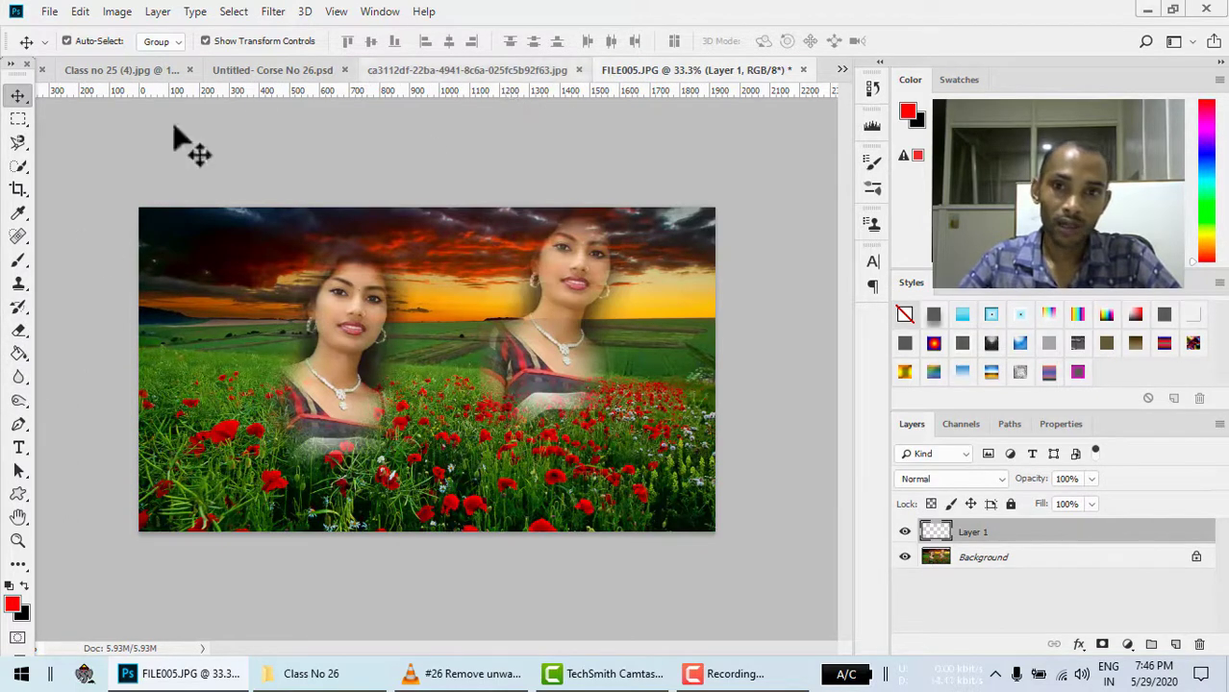
pyautogui.click(18, 285)
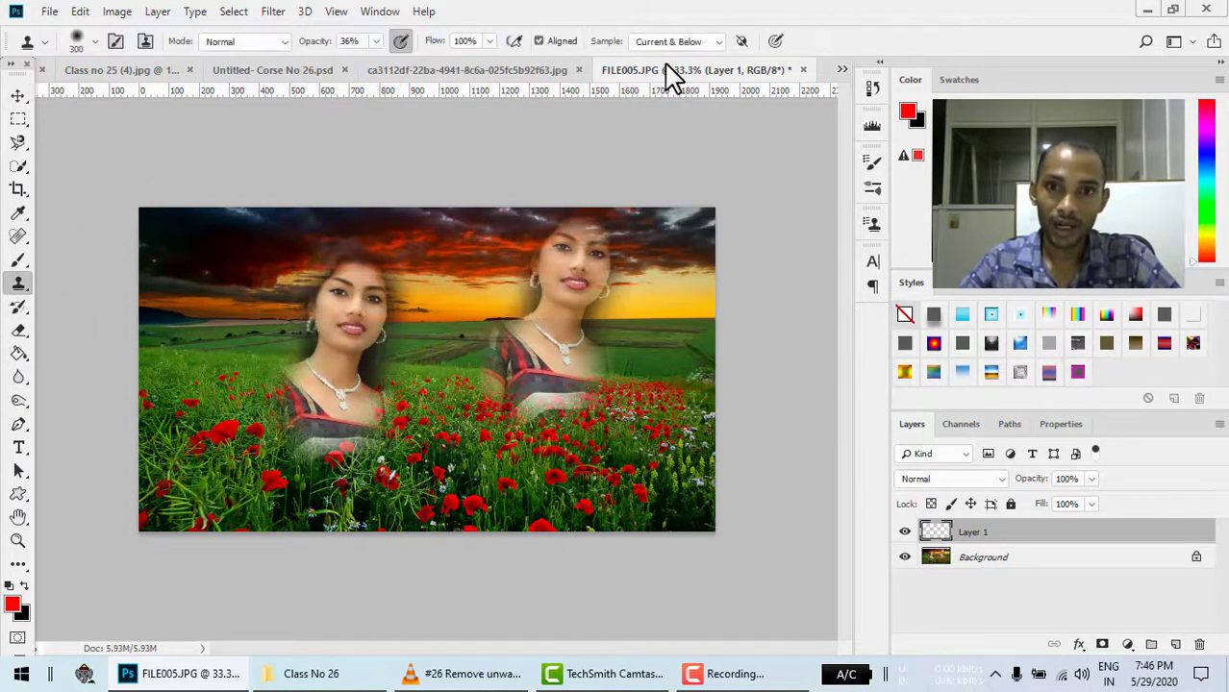
# - Sample the portrait's face with Current & Below and paint her onto Layer 1 at far left
pyautogui.hotkey('ctrl', 'shift', 'Tab')
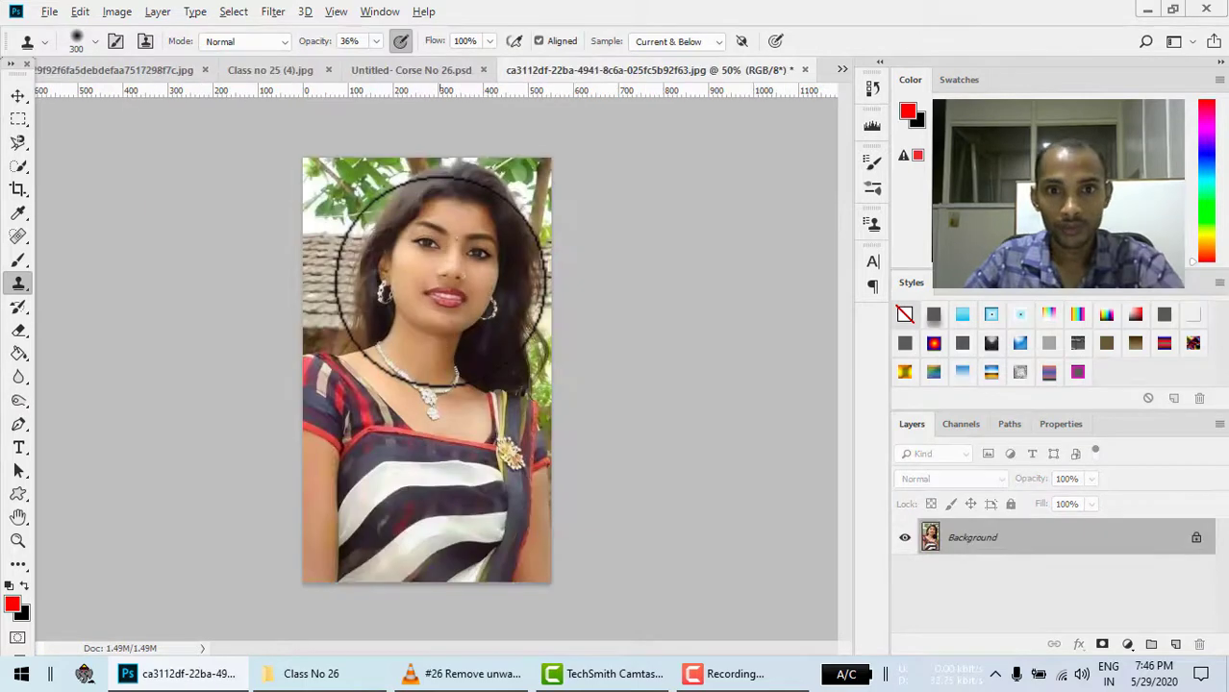
pyautogui.keyDown('alt'); pyautogui.click(438, 283); pyautogui.keyUp('alt')
pyautogui.click(691, 43)
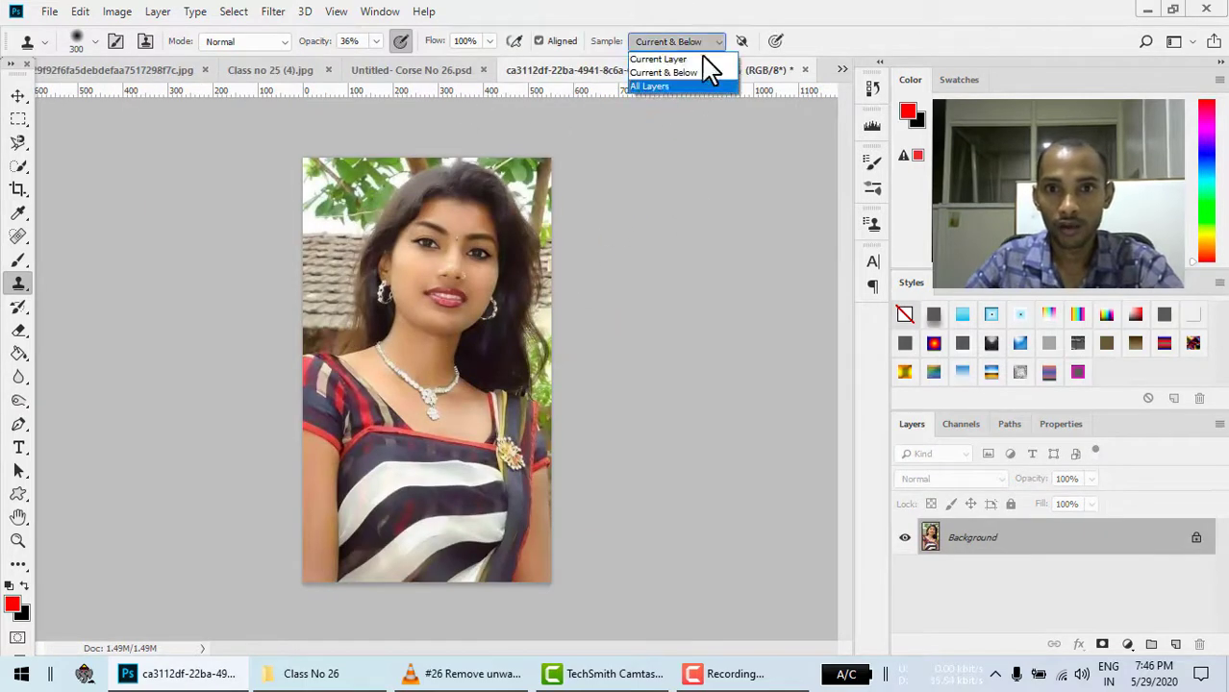
pyautogui.click(769, 83)
pyautogui.hotkey('ctrl', 'Tab')
pyautogui.moveTo(412, 343)
pyautogui.mouseDown()
pyautogui.moveTo(274, 357)
pyautogui.moveTo(137, 274)
pyautogui.moveTo(205, 289)
pyautogui.moveTo(201, 327)
pyautogui.moveTo(214, 261)
pyautogui.moveTo(197, 380)
pyautogui.moveTo(187, 357)
pyautogui.moveTo(214, 310)
pyautogui.mouseUp()
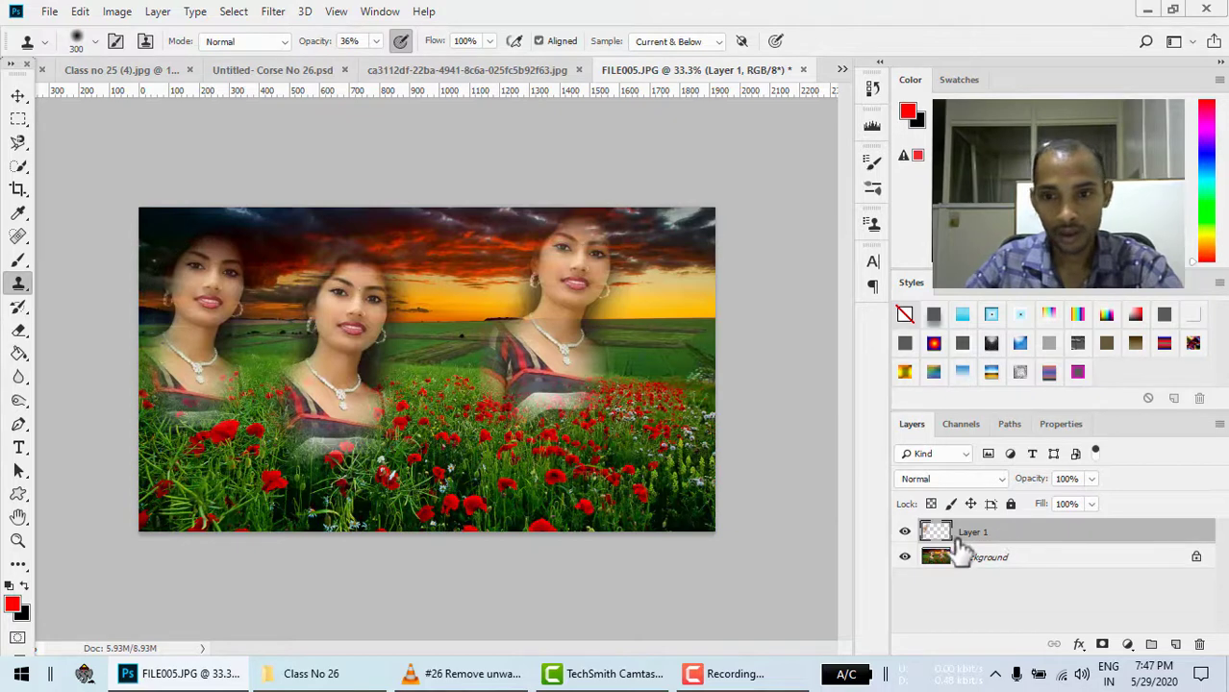
# - Scale the Layer 1 figure to about 88% and tilt it about -13°
pyautogui.click(905, 532)
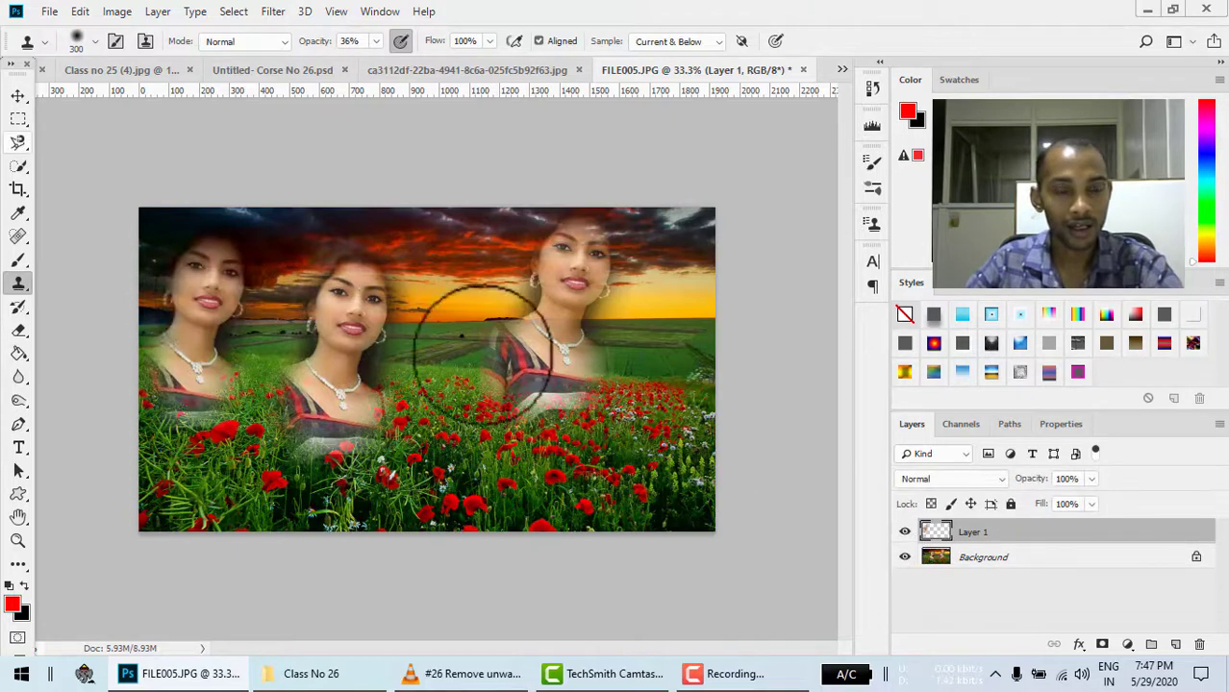
pyautogui.hotkey('ctrl', 't')
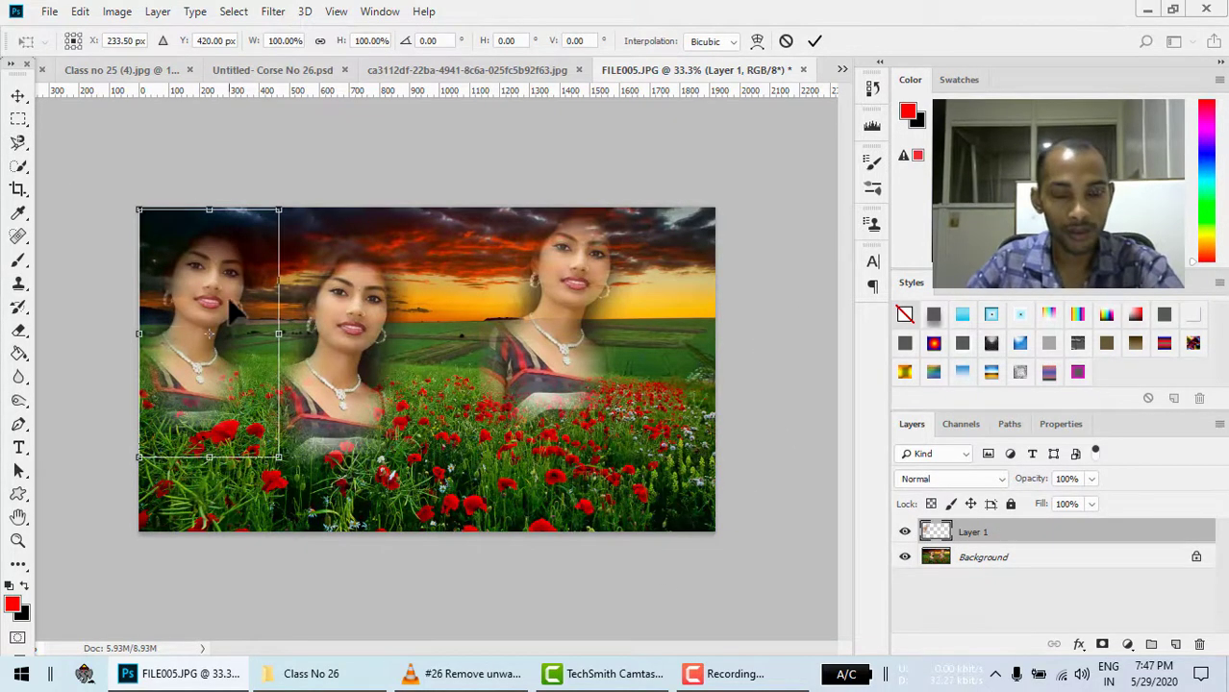
pyautogui.moveTo(229, 302)
pyautogui.mouseDown()
pyautogui.moveTo(664, 322)
pyautogui.moveTo(254, 331)
pyautogui.mouseUp()
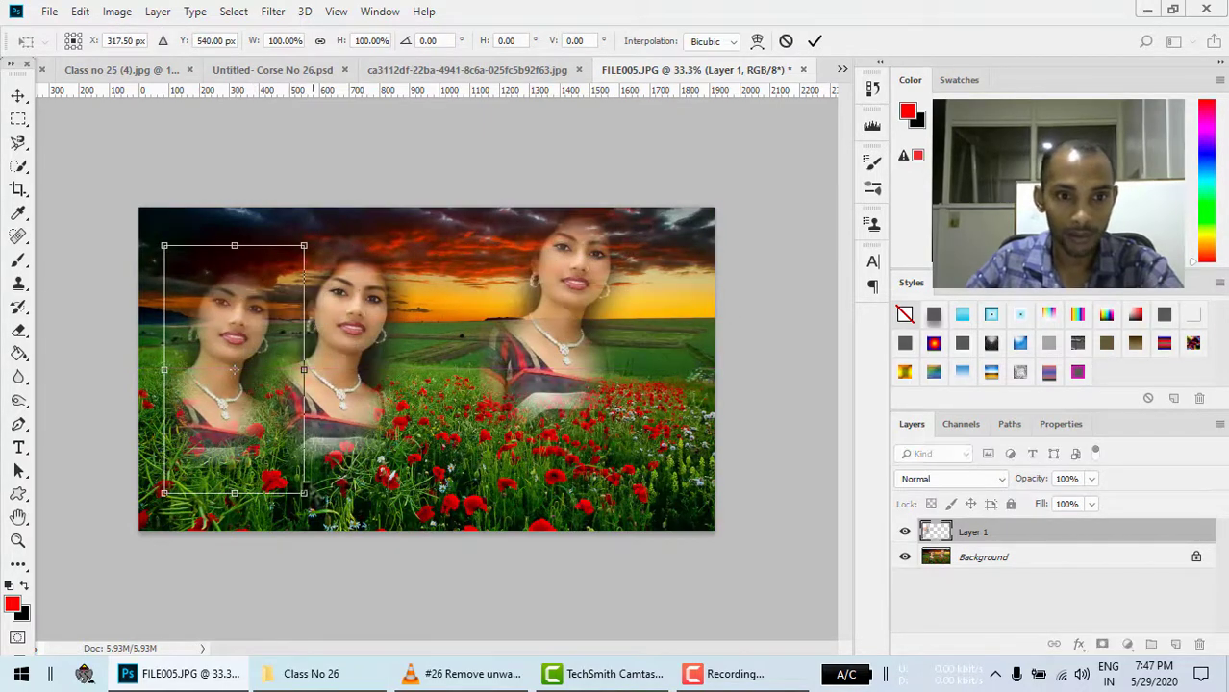
pyautogui.moveTo(304, 494); pyautogui.dragTo(298, 477)
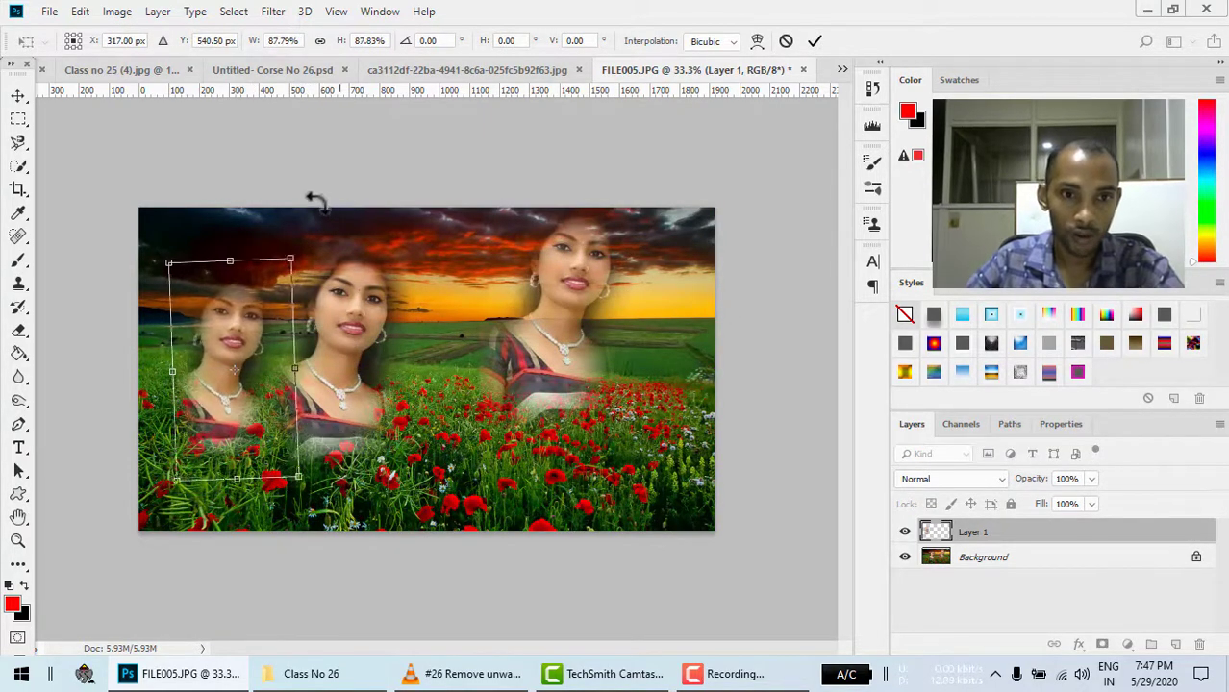
pyautogui.moveTo(316, 201); pyautogui.dragTo(322, 268)
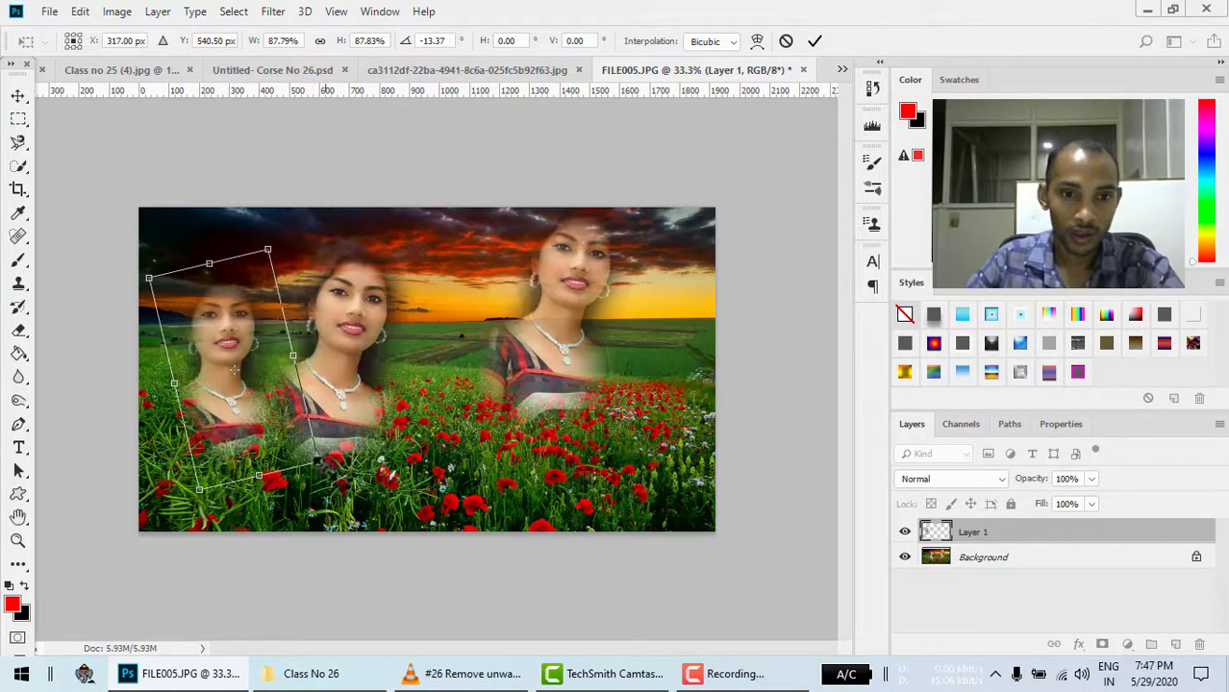
pyautogui.click(19, 284)
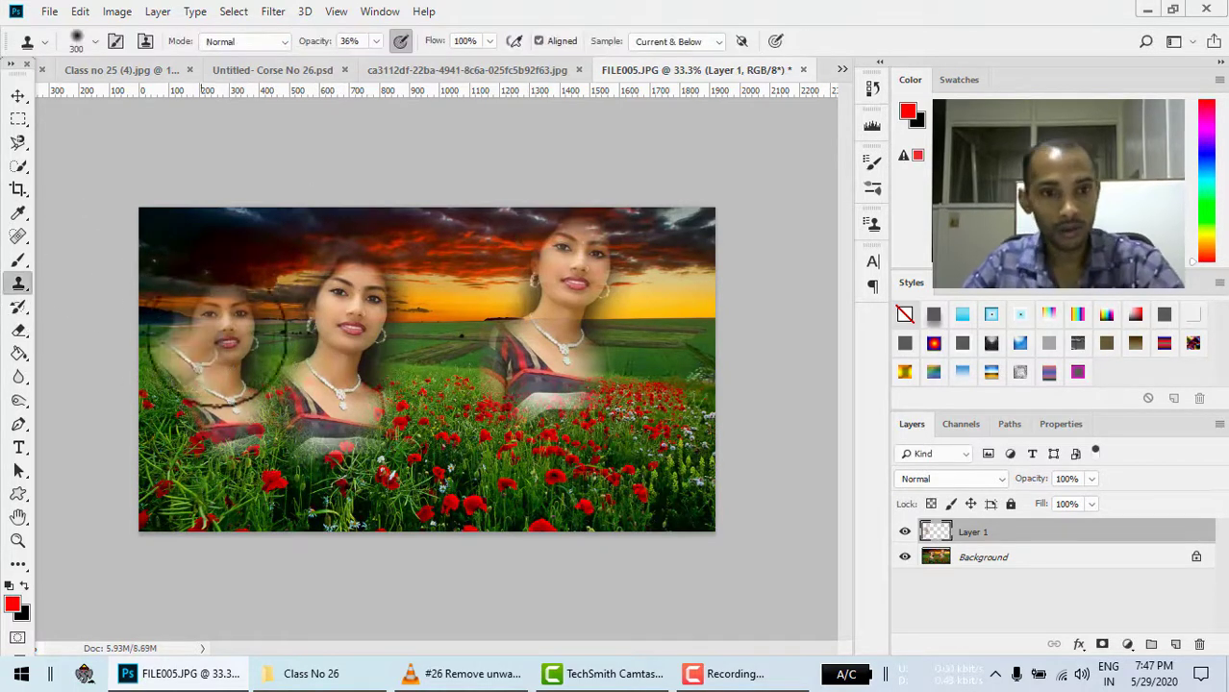
# - Distort the figure's four corners, rotate it, and move it into the top-left sunset sky
pyautogui.hotkey('ctrl', 't')
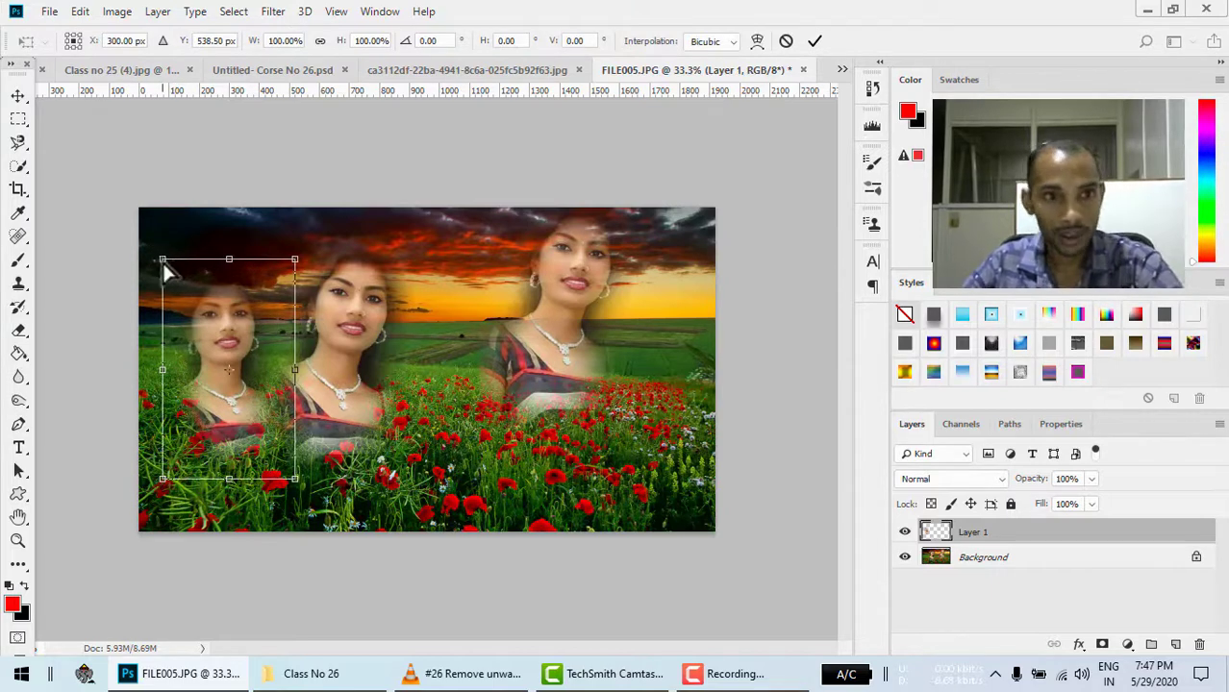
pyautogui.moveTo(164, 270); pyautogui.dragTo(204, 301)
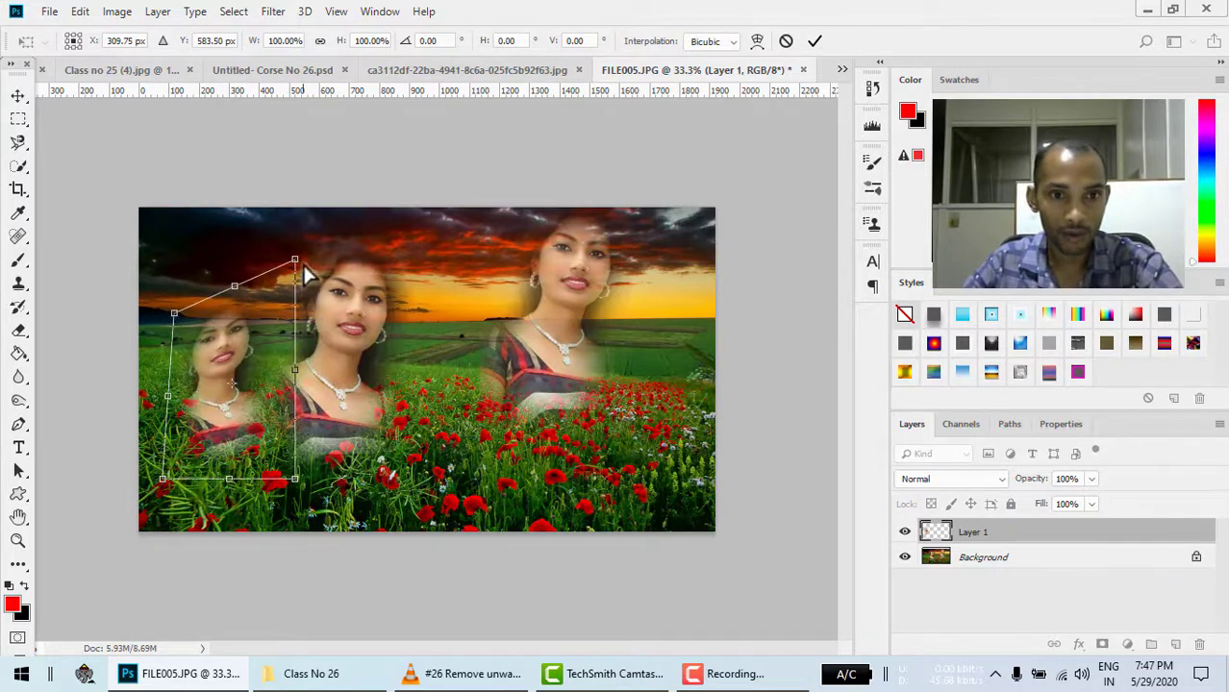
pyautogui.moveTo(305, 276); pyautogui.dragTo(301, 354)
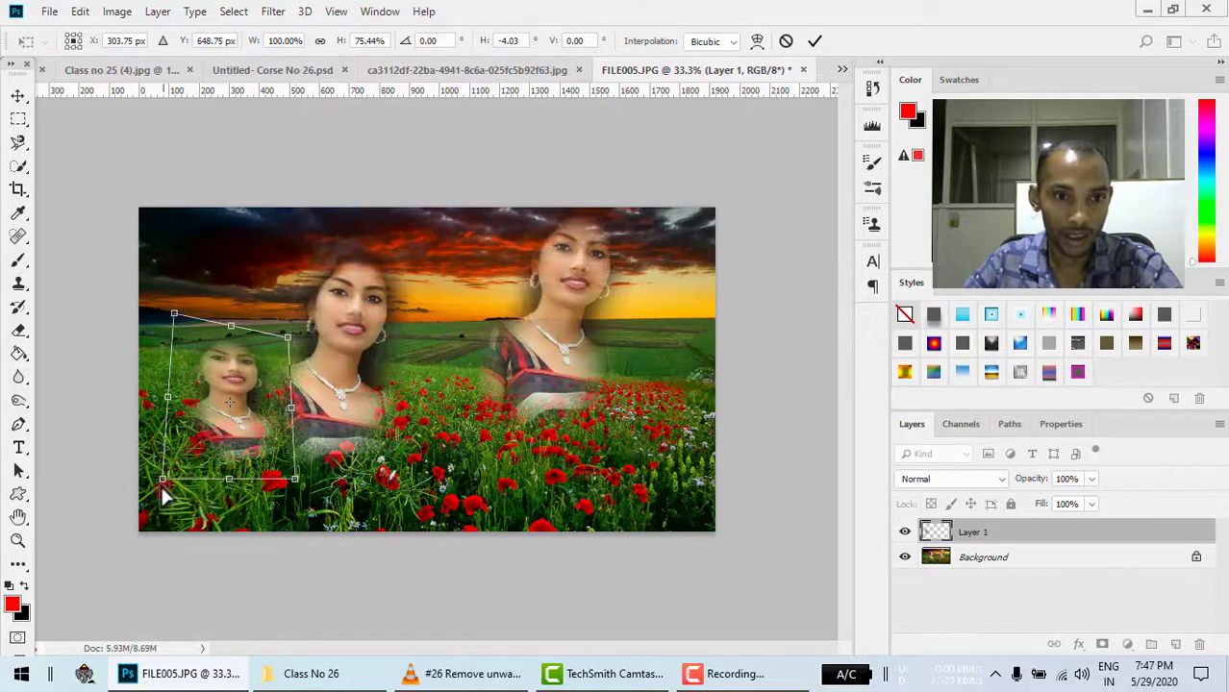
pyautogui.moveTo(164, 492); pyautogui.dragTo(155, 450)
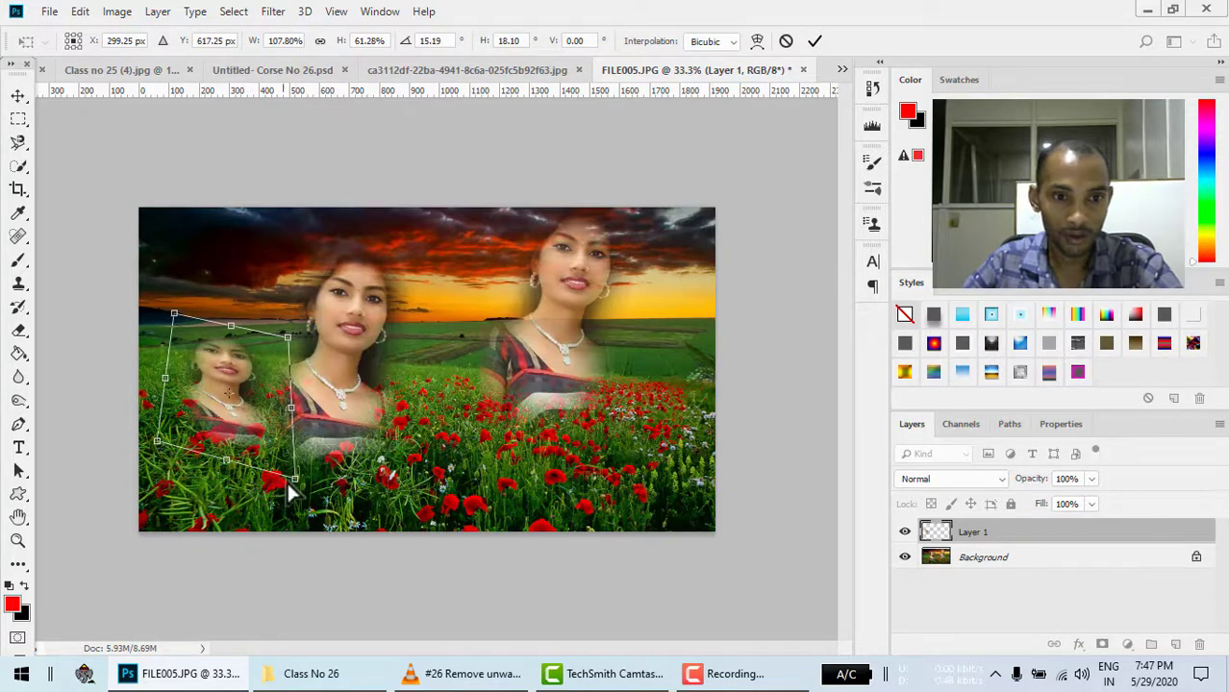
pyautogui.moveTo(292, 493); pyautogui.dragTo(339, 452)
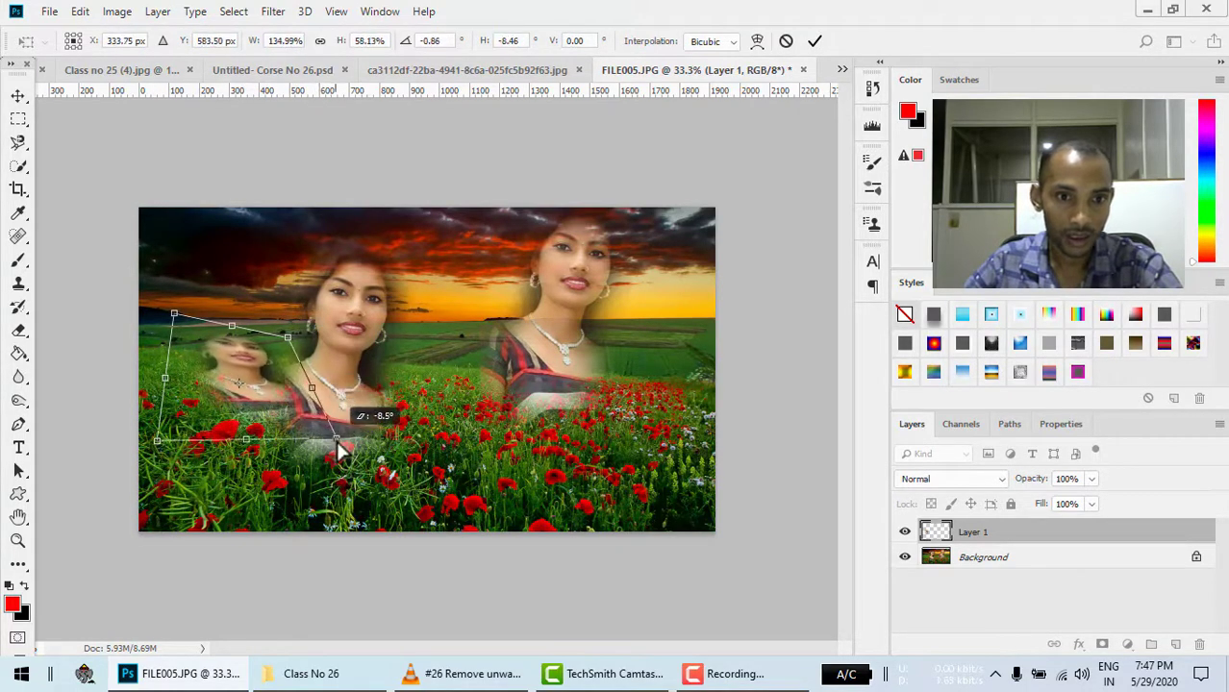
pyautogui.moveTo(337, 445); pyautogui.dragTo(335, 440)
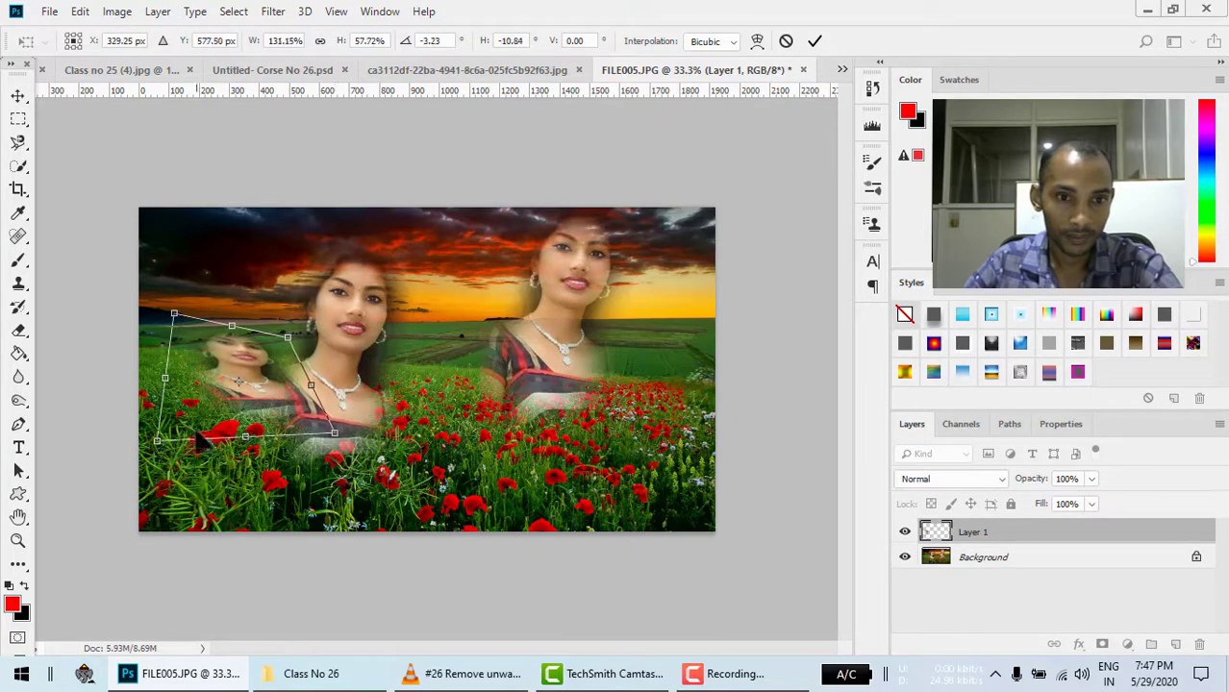
pyautogui.moveTo(163, 444); pyautogui.dragTo(153, 461)
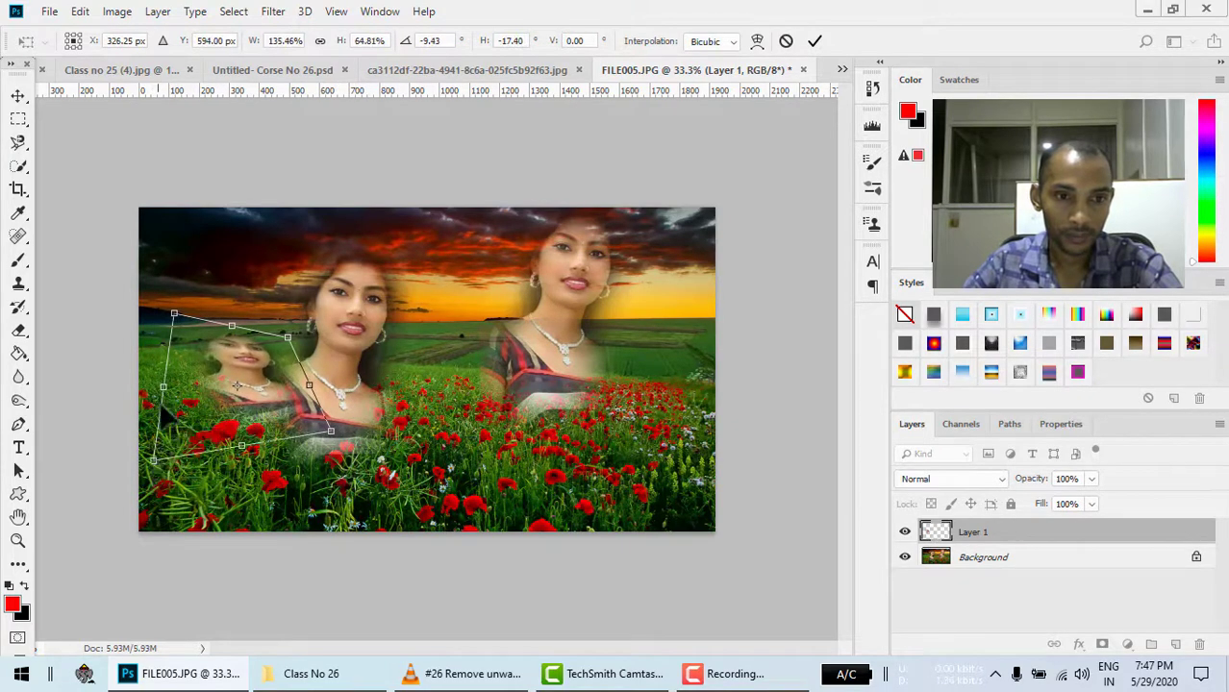
pyautogui.moveTo(175, 404)
pyautogui.mouseDown()
pyautogui.moveTo(236, 486)
pyautogui.moveTo(210, 391)
pyautogui.mouseUp()
pyautogui.moveTo(258, 478); pyautogui.dragTo(277, 484)
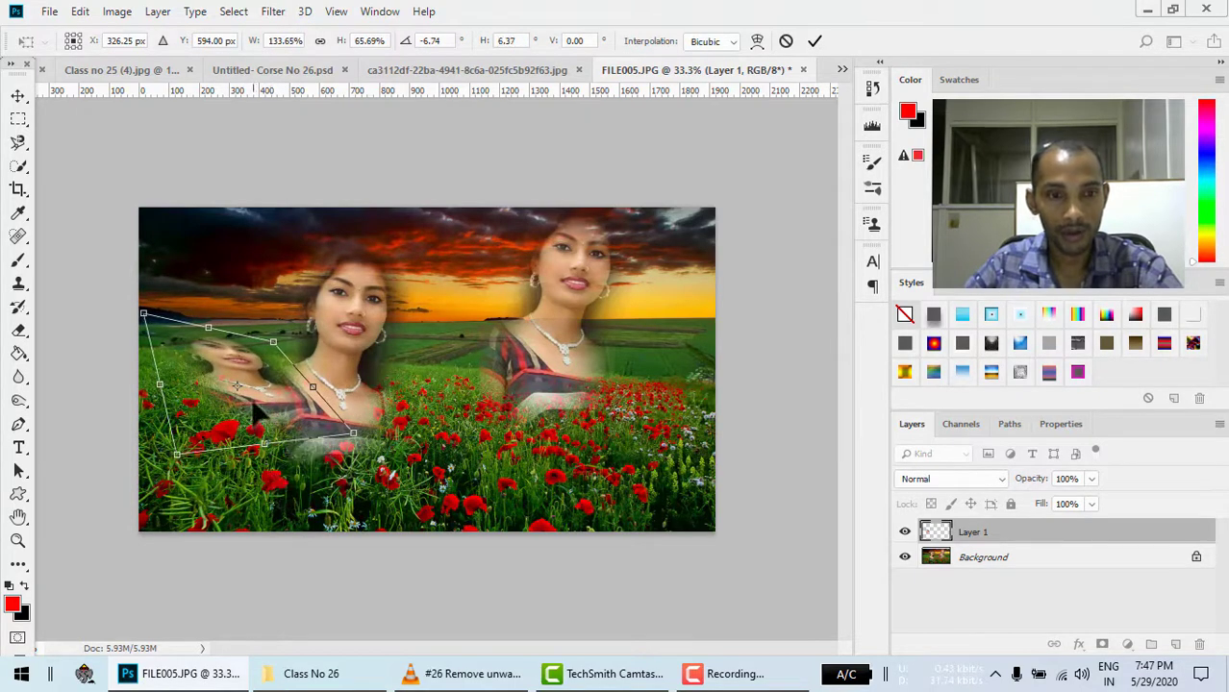
pyautogui.moveTo(257, 414); pyautogui.dragTo(244, 306)
# - Commit the figure's transform, pick the Clone Stamp, and return to Class no 25 (4).jpg
pyautogui.press('Return')
pyautogui.press('s')
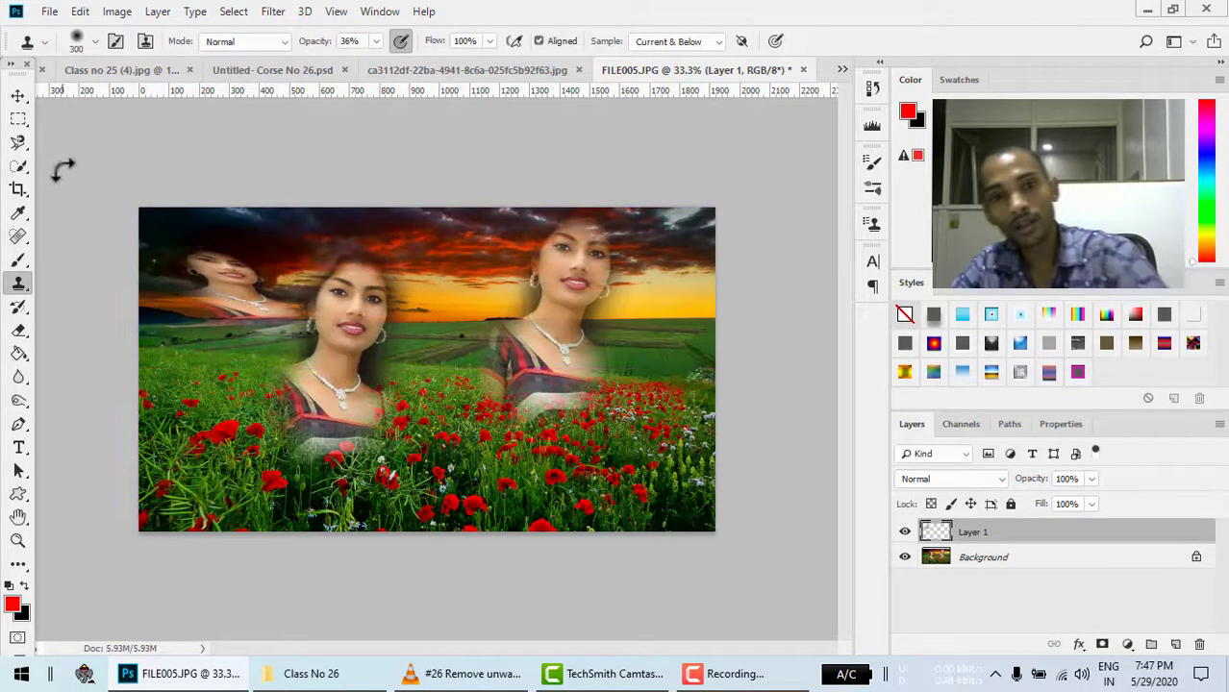
pyautogui.rightClick(21, 285)
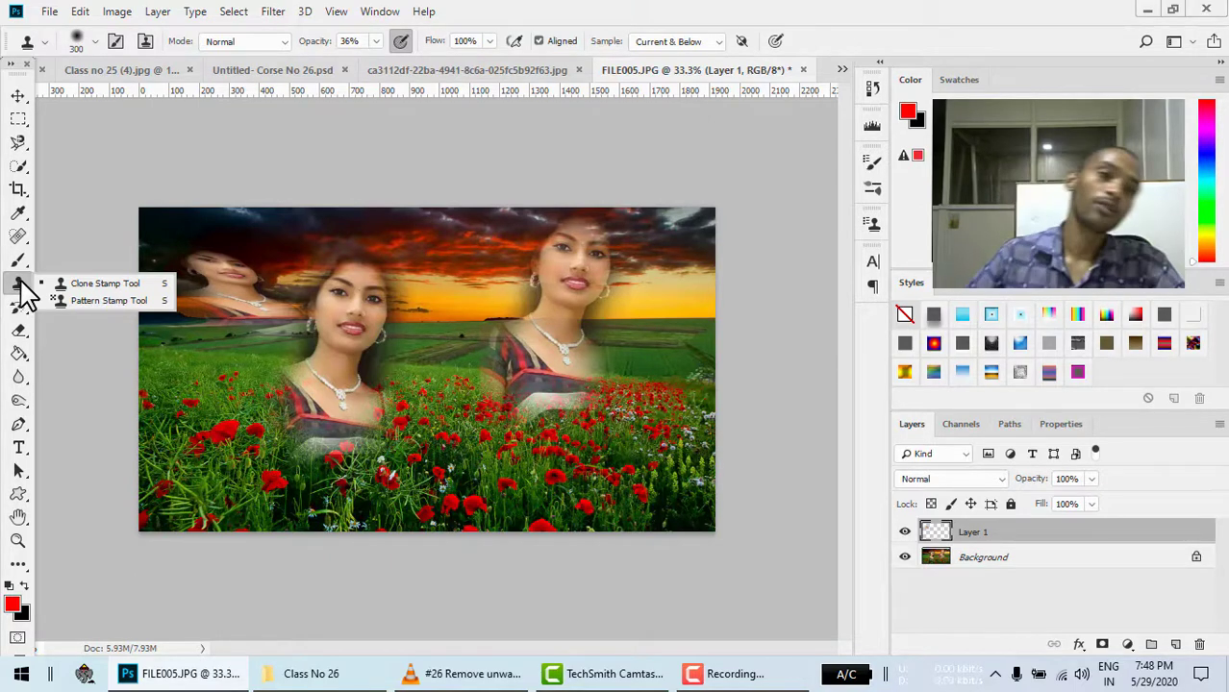
pyautogui.click(122, 72)
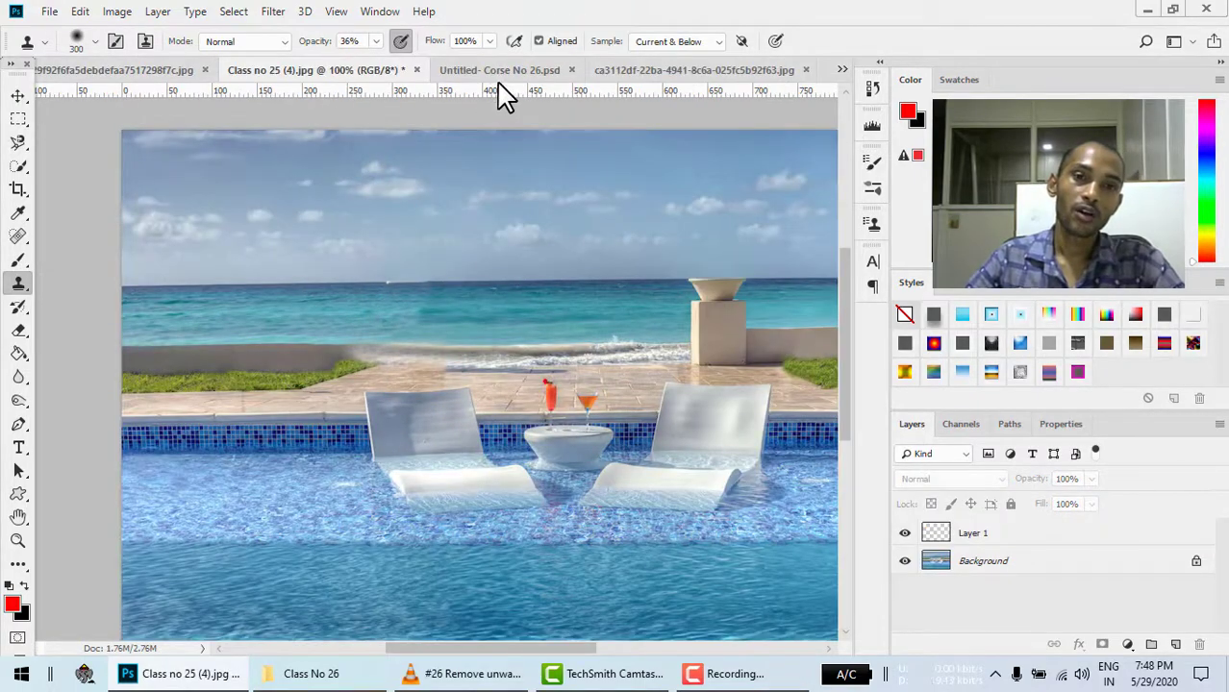
# - In Untitled- Corse No 26.psd, move the Layer 1 content higher on the chest and deselect it
pyautogui.click(499, 75)
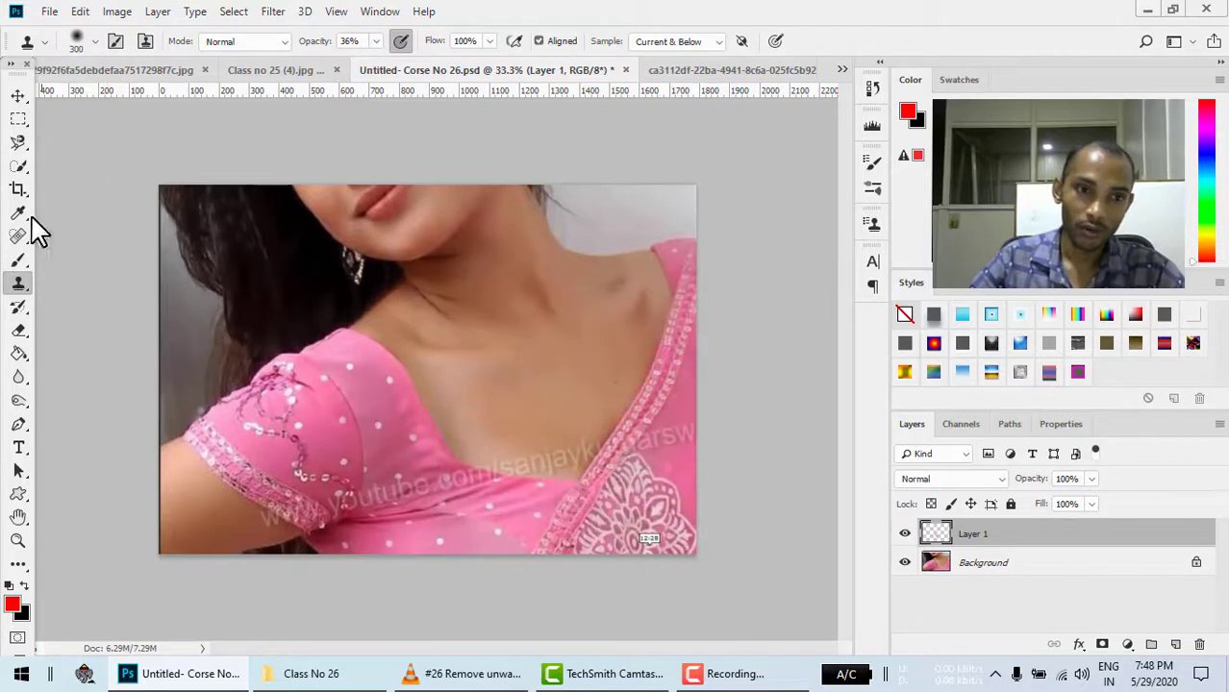
pyautogui.click(18, 96)
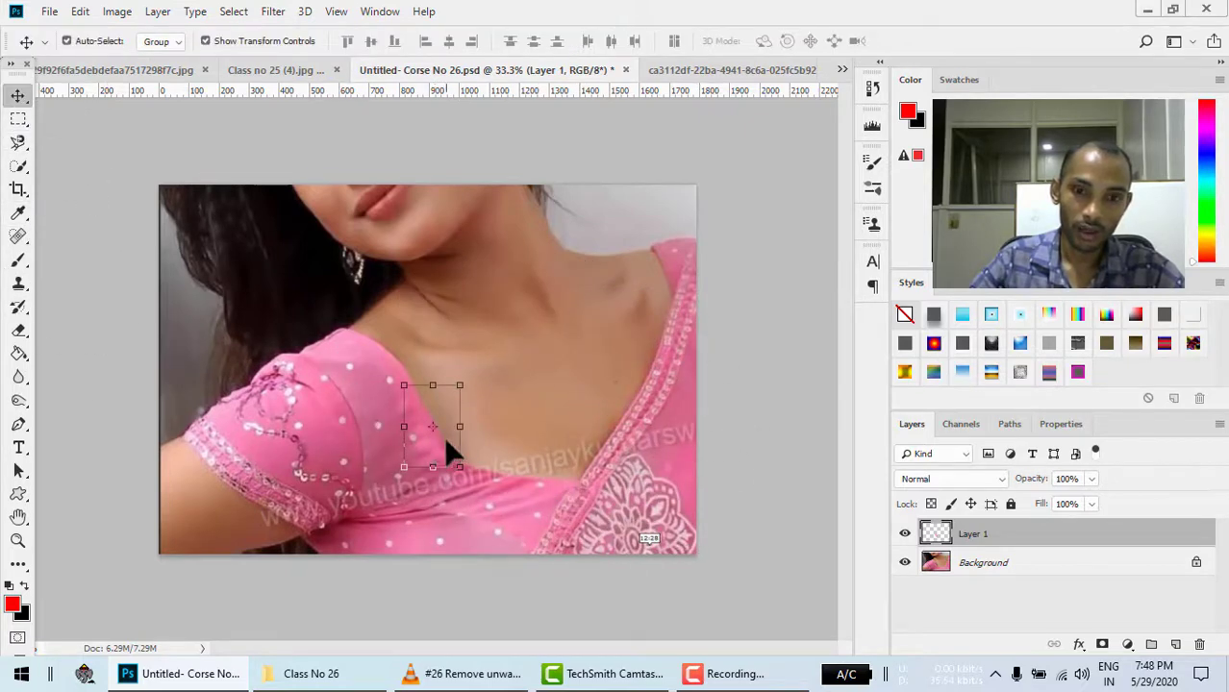
pyautogui.click(66, 40)
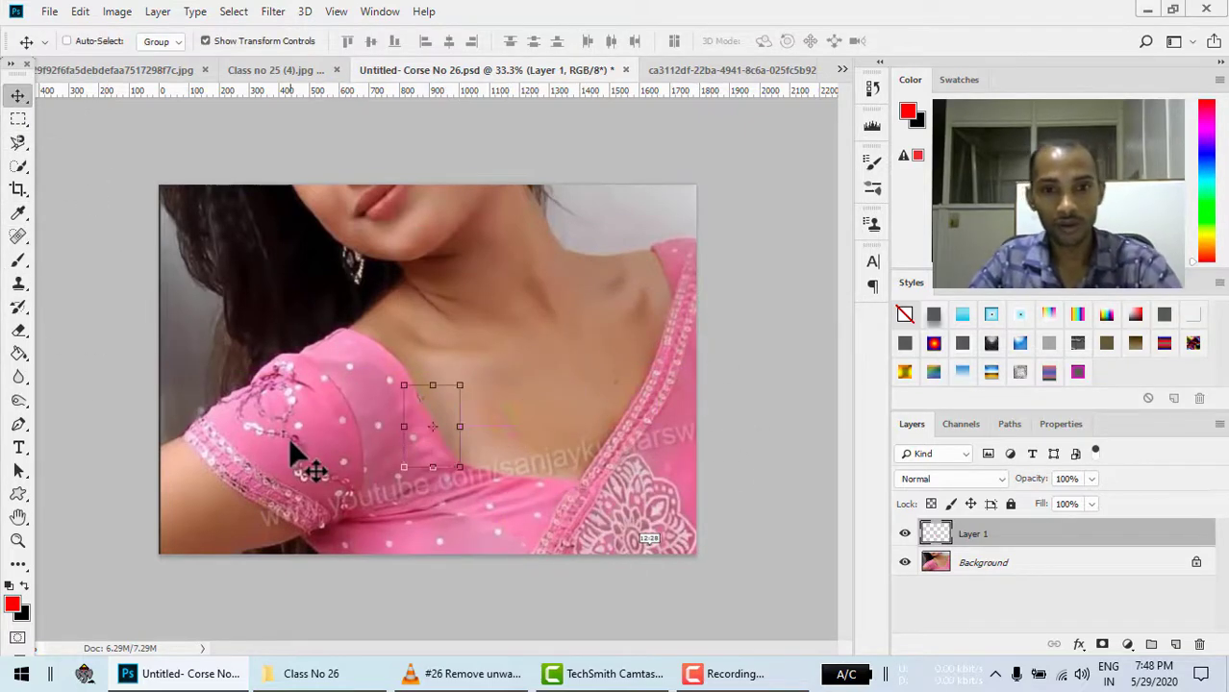
pyautogui.moveTo(497, 403); pyautogui.dragTo(432, 426)
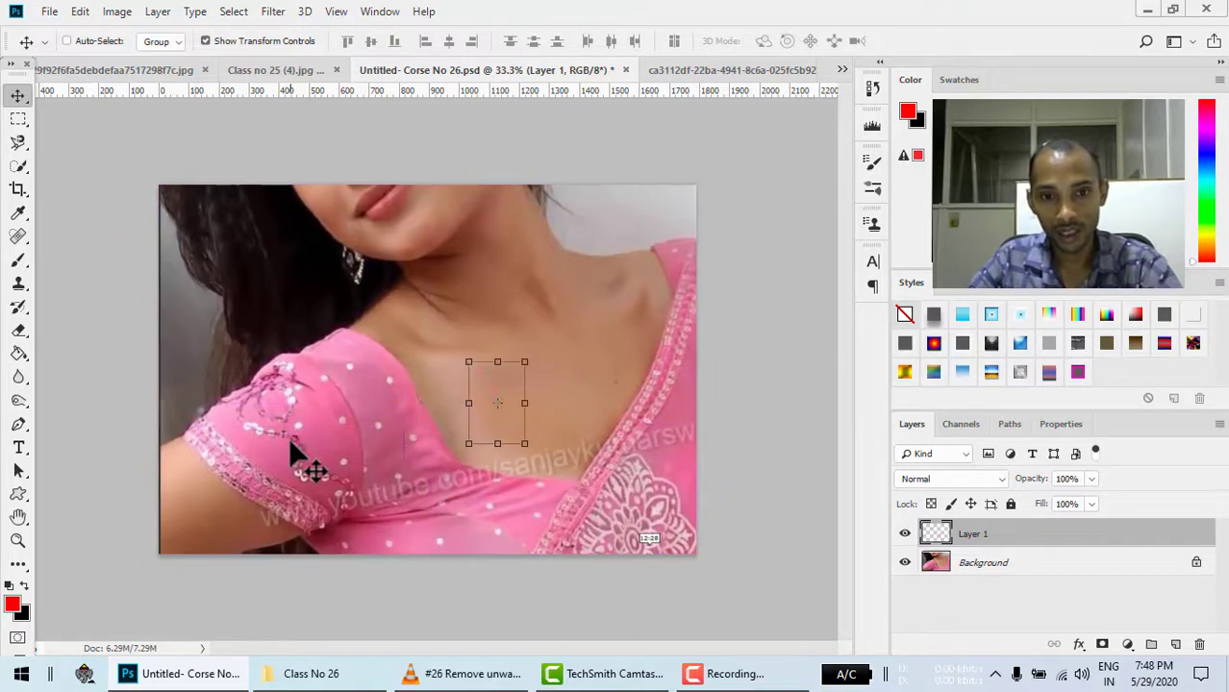
pyautogui.press('ctrl')
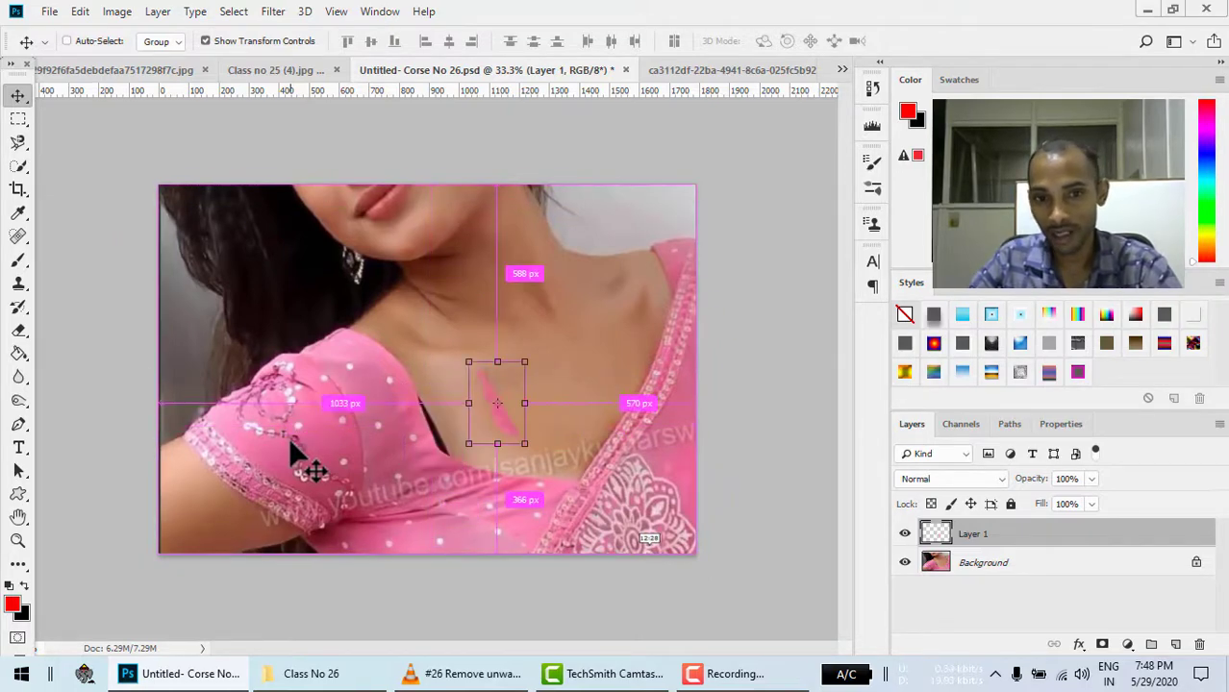
pyautogui.keyDown('ctrl'); pyautogui.click(589, 383); pyautogui.keyUp('ctrl')
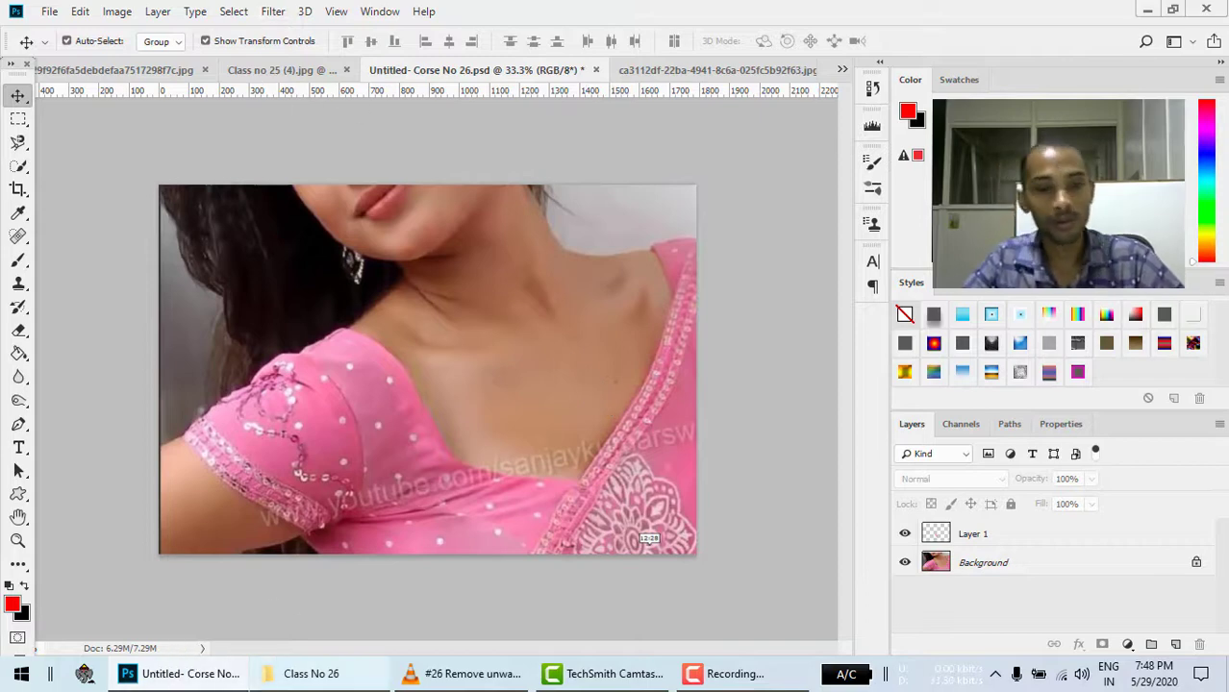
pyautogui.click(333, 683)
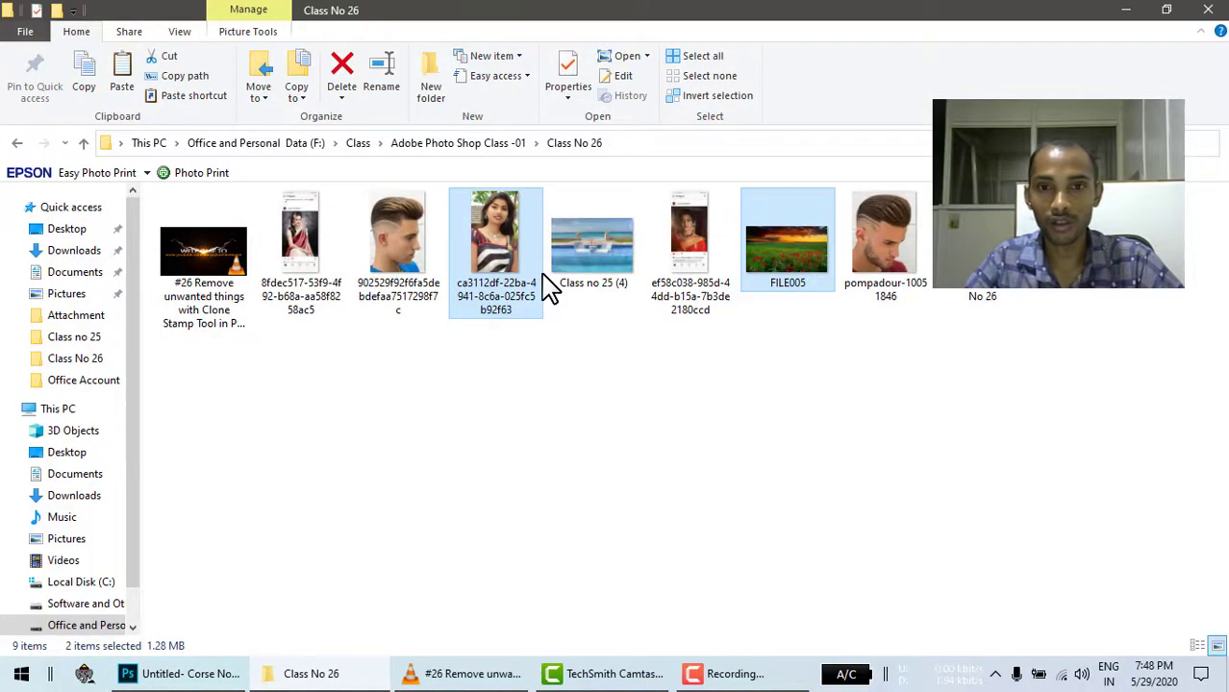
# - Browse to Complete Upload Vedios > Class no 24 and drag Class no 24 (3) onto Photoshop
pyautogui.click(17, 143)
pyautogui.doubleClick(198, 284)
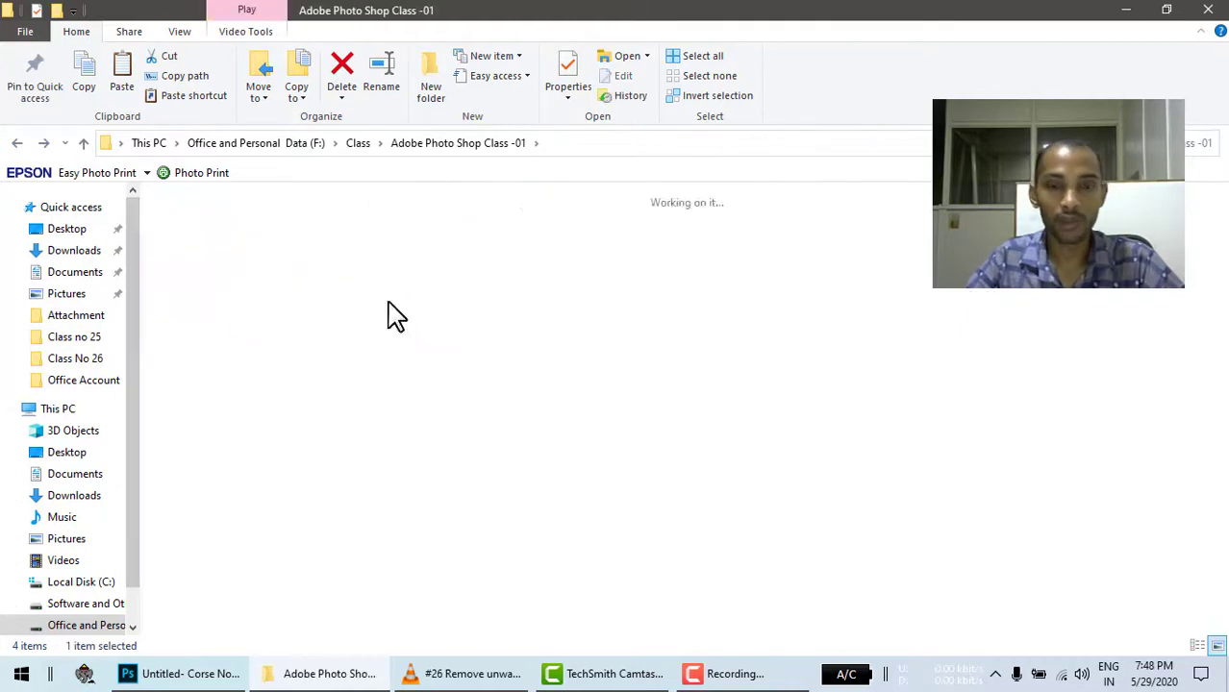
pyautogui.doubleClick(288, 247)
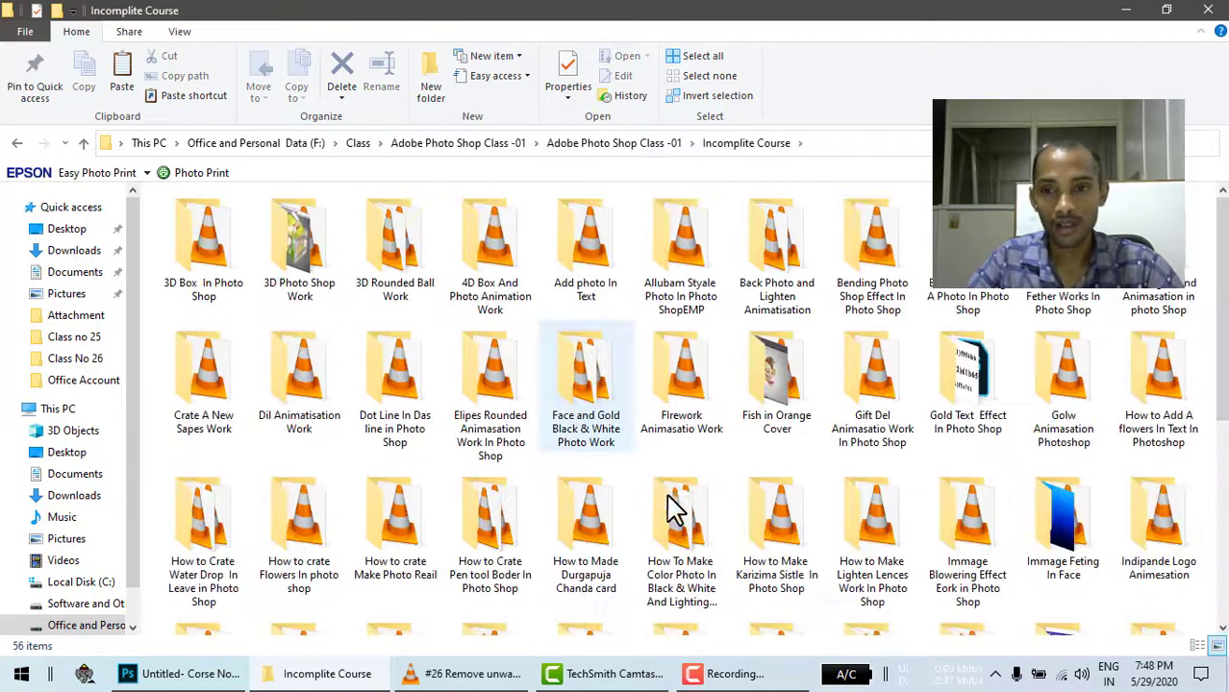
pyautogui.scroll(-3, 674, 509)
pyautogui.click(18, 143)
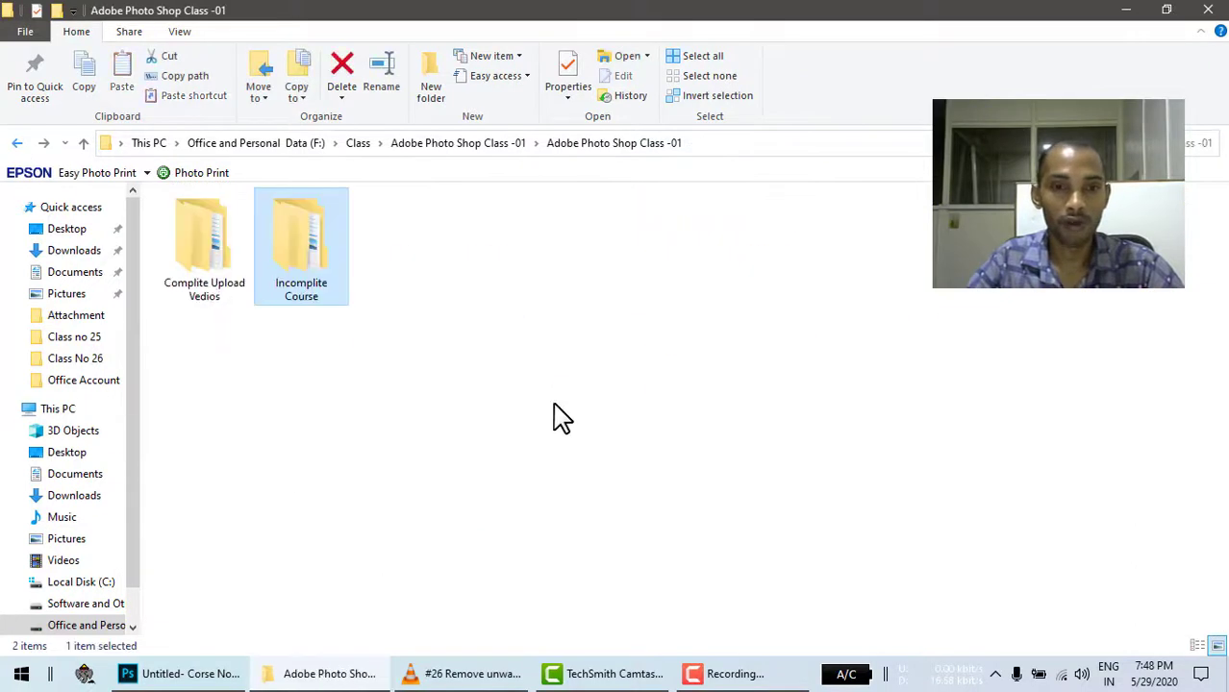
pyautogui.doubleClick(192, 248)
pyautogui.doubleClick(860, 252)
pyautogui.moveTo(883, 245); pyautogui.dragTo(835, 65)
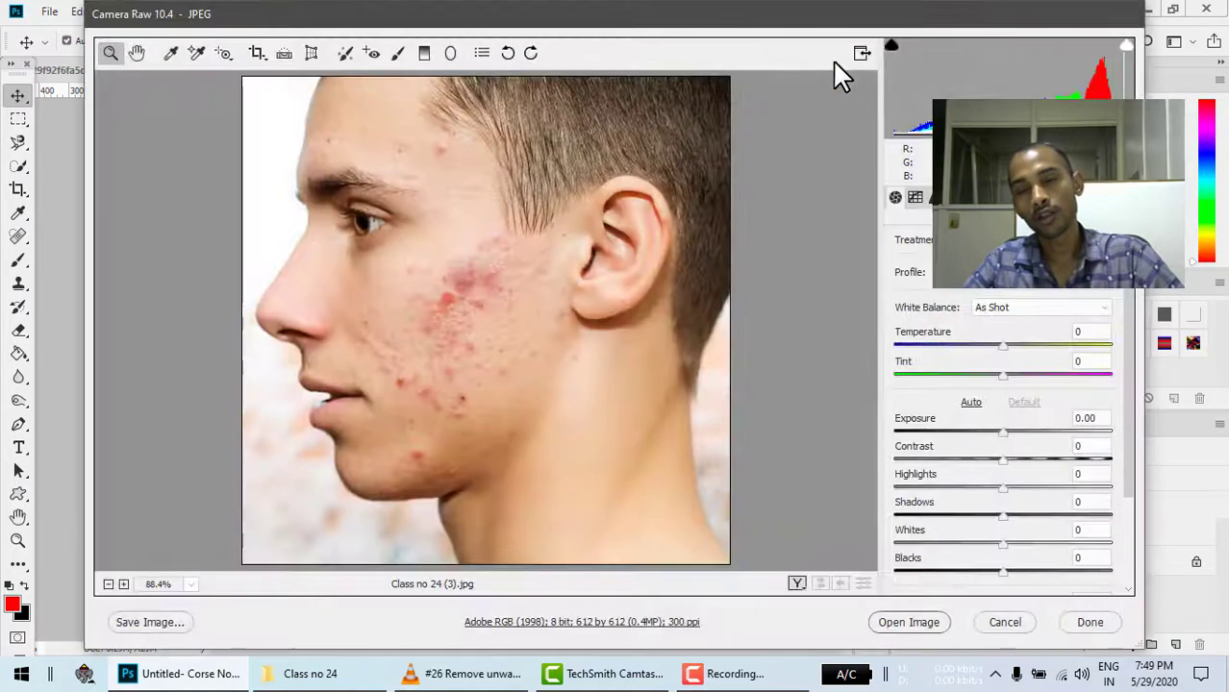
# - Open Class no 24 (3).jpg unadjusted, zoom to 300% on the cheek, and add an empty Layer 1
pyautogui.press('Return')
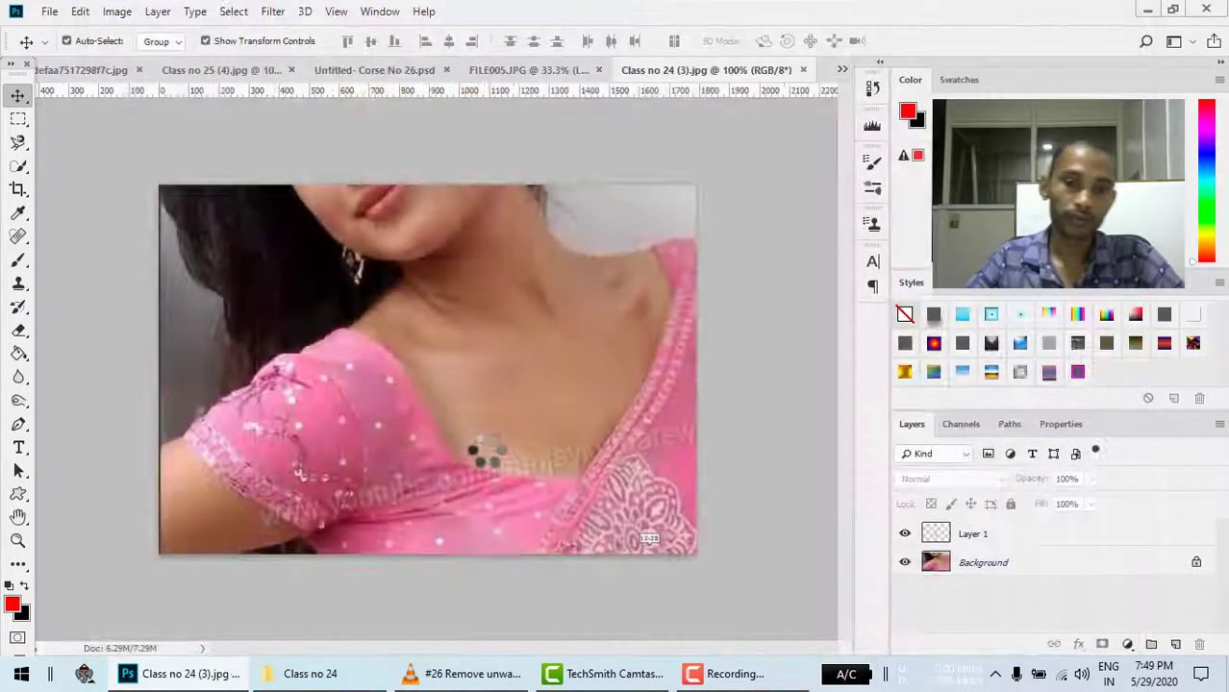
pyautogui.hotkey('ctrl', '+')
pyautogui.hotkey('ctrl', '+')
pyautogui.hotkey('ctrl', '+')
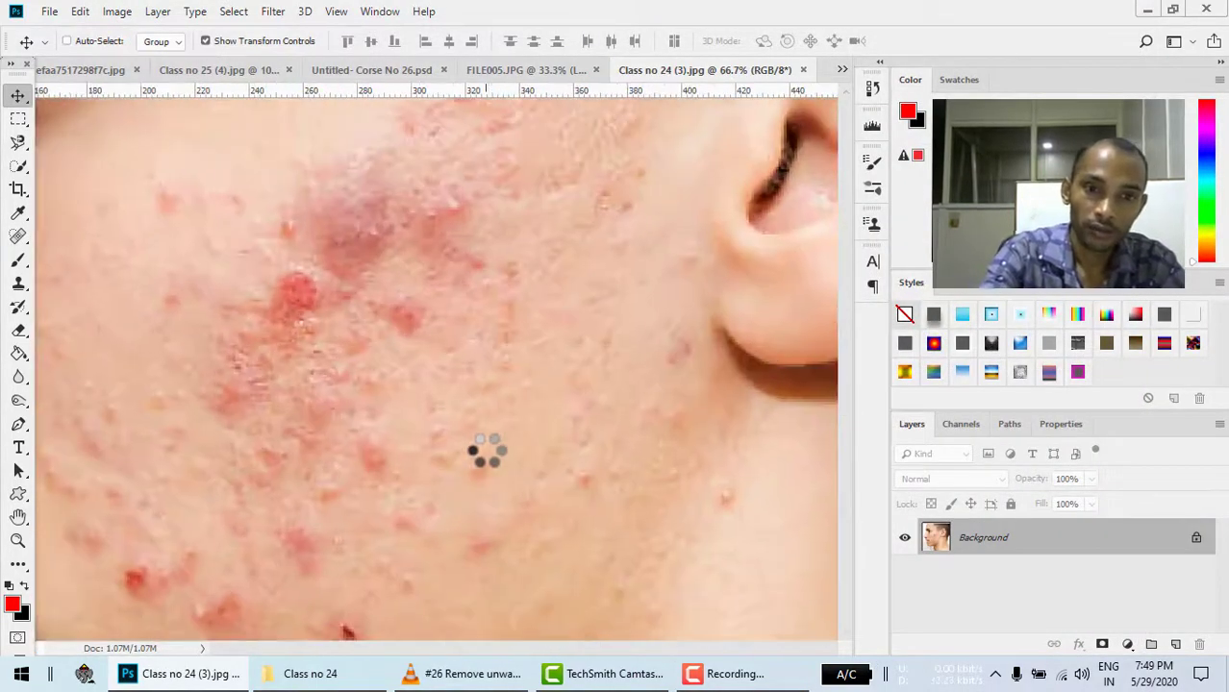
pyautogui.click(1177, 644)
pyautogui.moveTo(397, 417)
pyautogui.mouseDown()
pyautogui.moveTo(364, 458)
pyautogui.moveTo(343, 392)
pyautogui.moveTo(351, 408)
pyautogui.mouseUp()
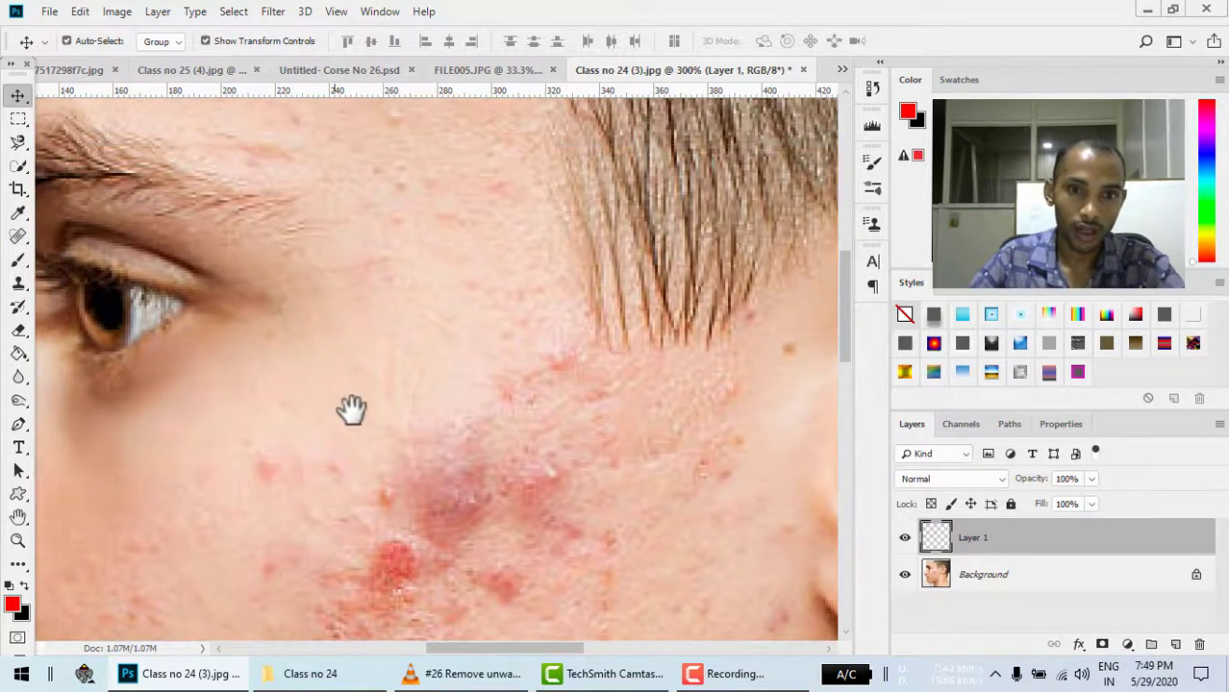
# - Choose the Clone Stamp with Sample: Current & Below and dismiss the missing-source warning
pyautogui.click(18, 284)
pyautogui.click(673, 42)
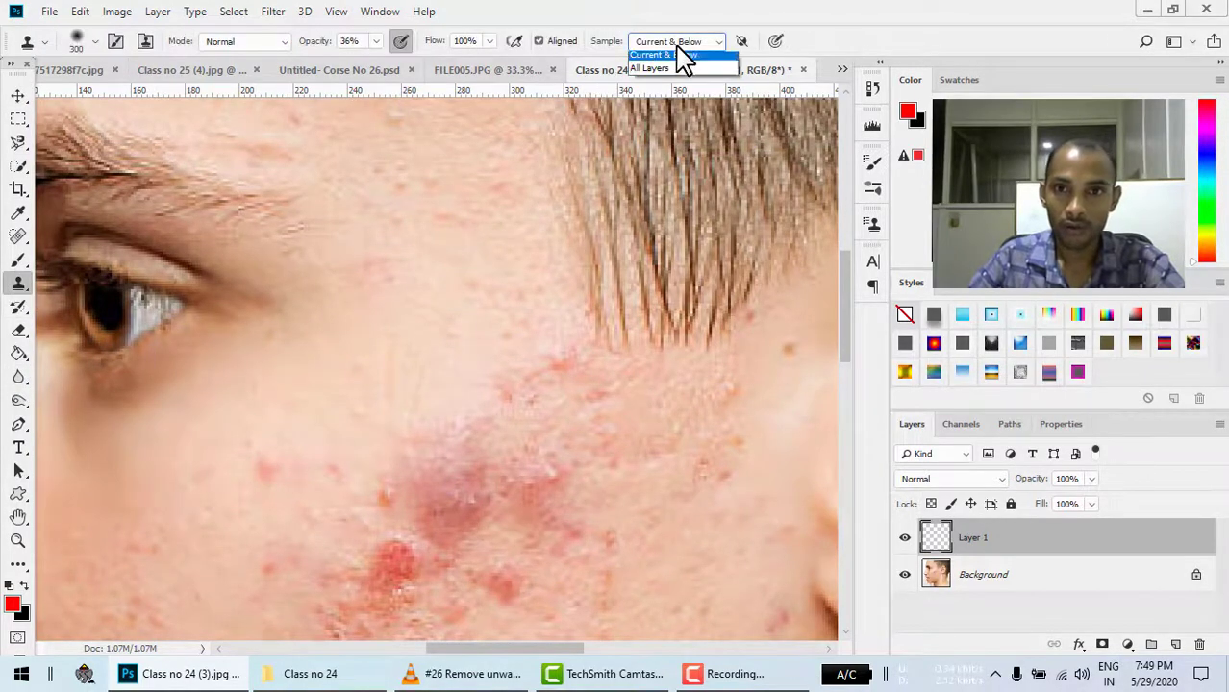
pyautogui.click(679, 72)
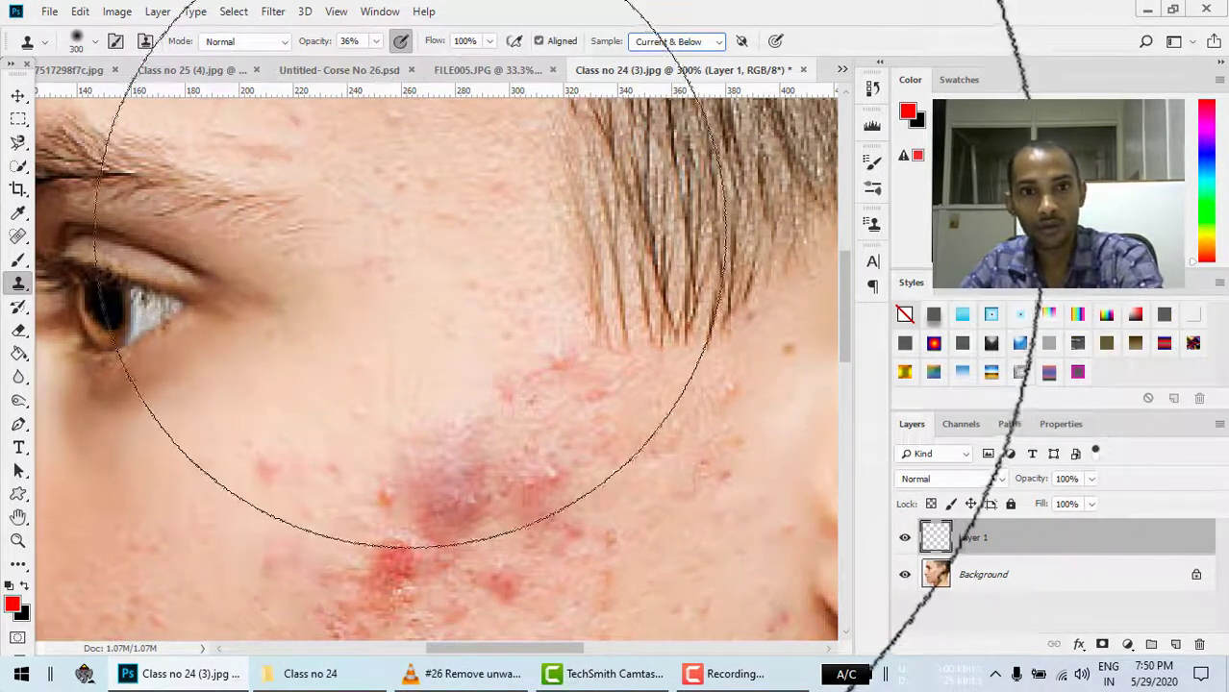
pyautogui.click(491, 288)
pyautogui.click(605, 275)
# - Shrink the clone brush to about 40 px and begin setting a clean-skin source point
pyautogui.press('[')
pyautogui.press('[')
pyautogui.press('[')
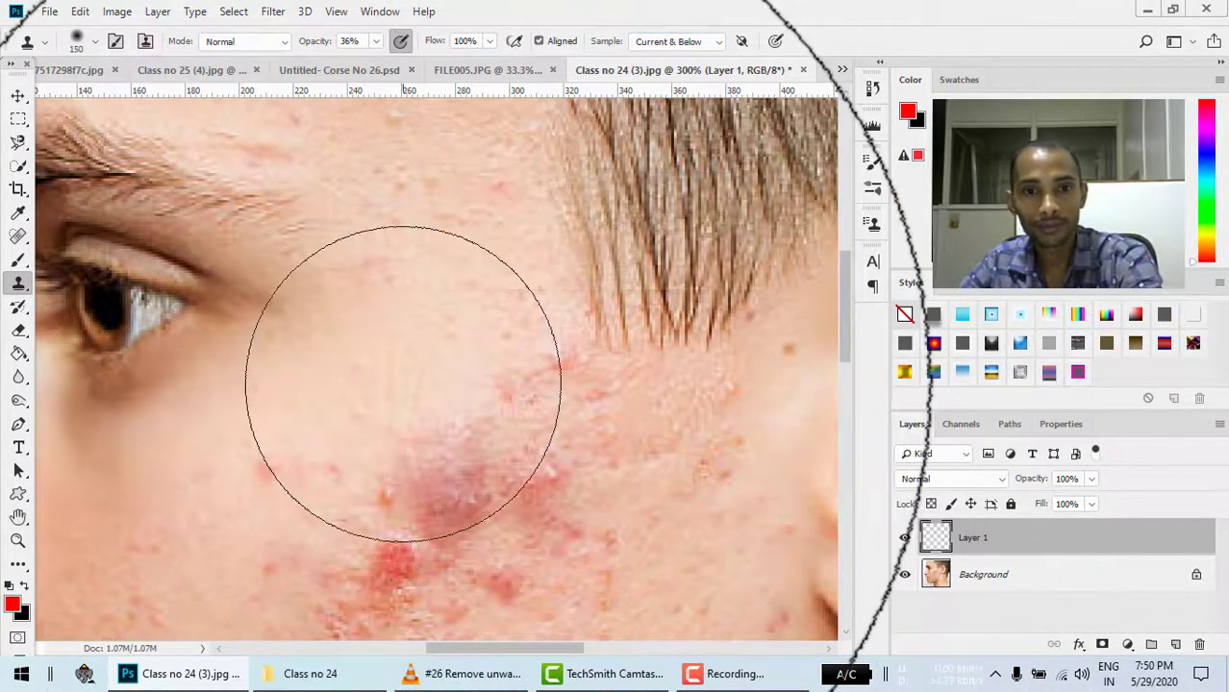
pyautogui.press('[')
pyautogui.press('[')
pyautogui.press('[')
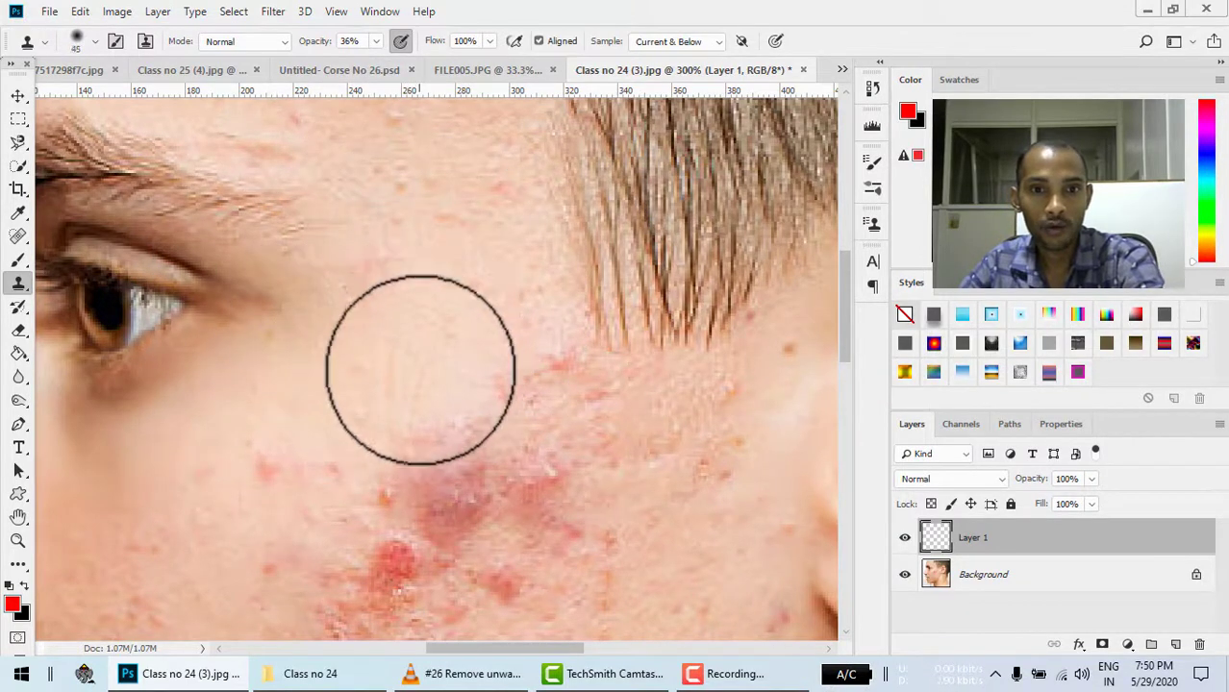
pyautogui.click(420, 375)
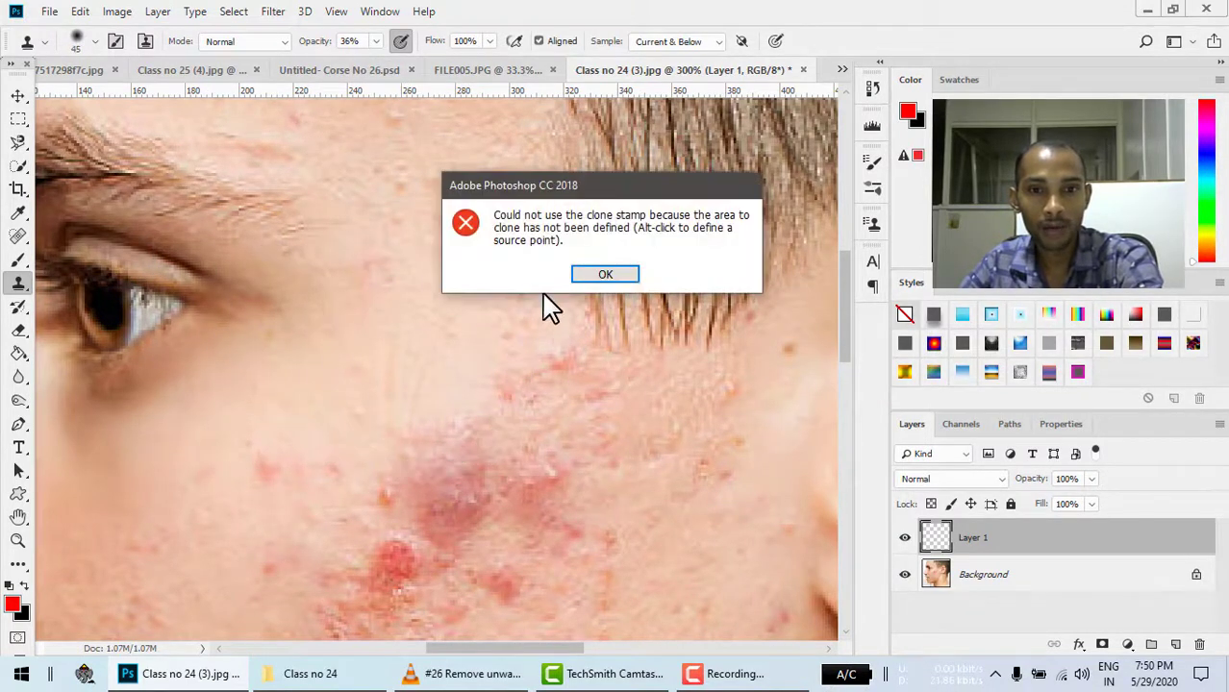
pyautogui.click(622, 278)
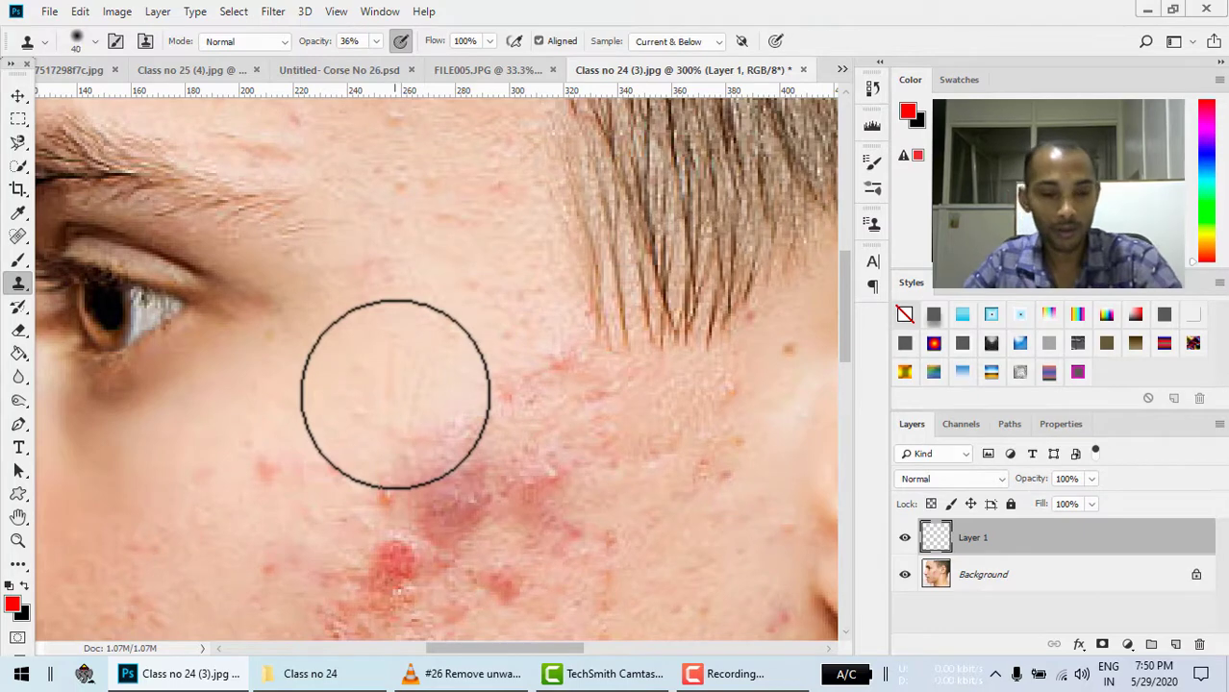
pyautogui.keyDown('alt'); pyautogui.click(401, 407); pyautogui.keyUp('alt')
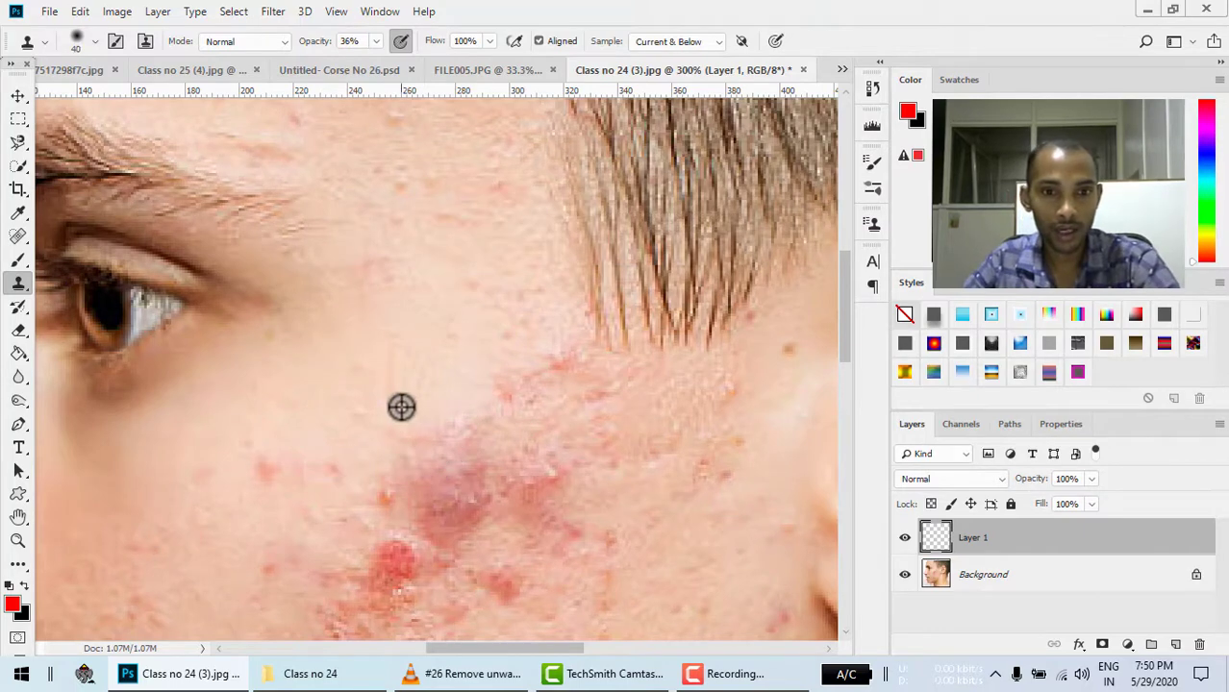
# - Clone sampled clean skin over the red acne patch and up across the cheek on Layer 1
pyautogui.moveTo(525, 374)
pyautogui.mouseDown()
pyautogui.moveTo(553, 366)
pyautogui.moveTo(543, 426)
pyautogui.mouseUp()
pyautogui.keyDown('alt'); pyautogui.click(504, 376); pyautogui.keyUp('alt')
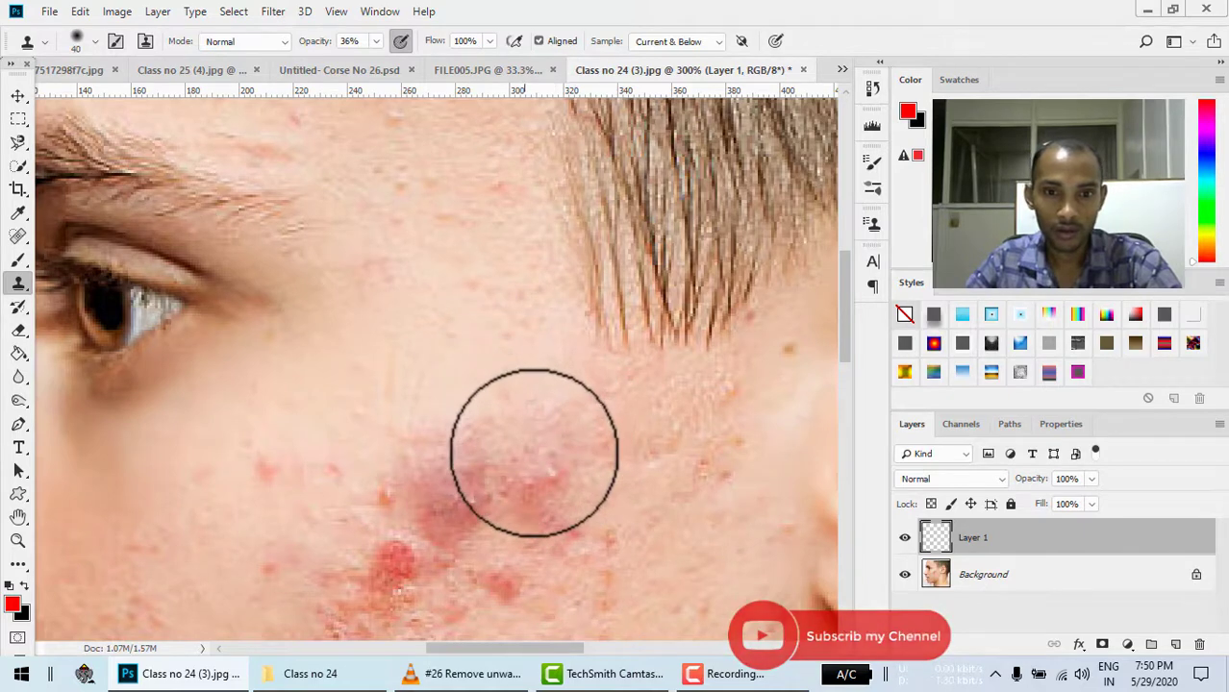
pyautogui.moveTo(547, 472); pyautogui.dragTo(390, 492)
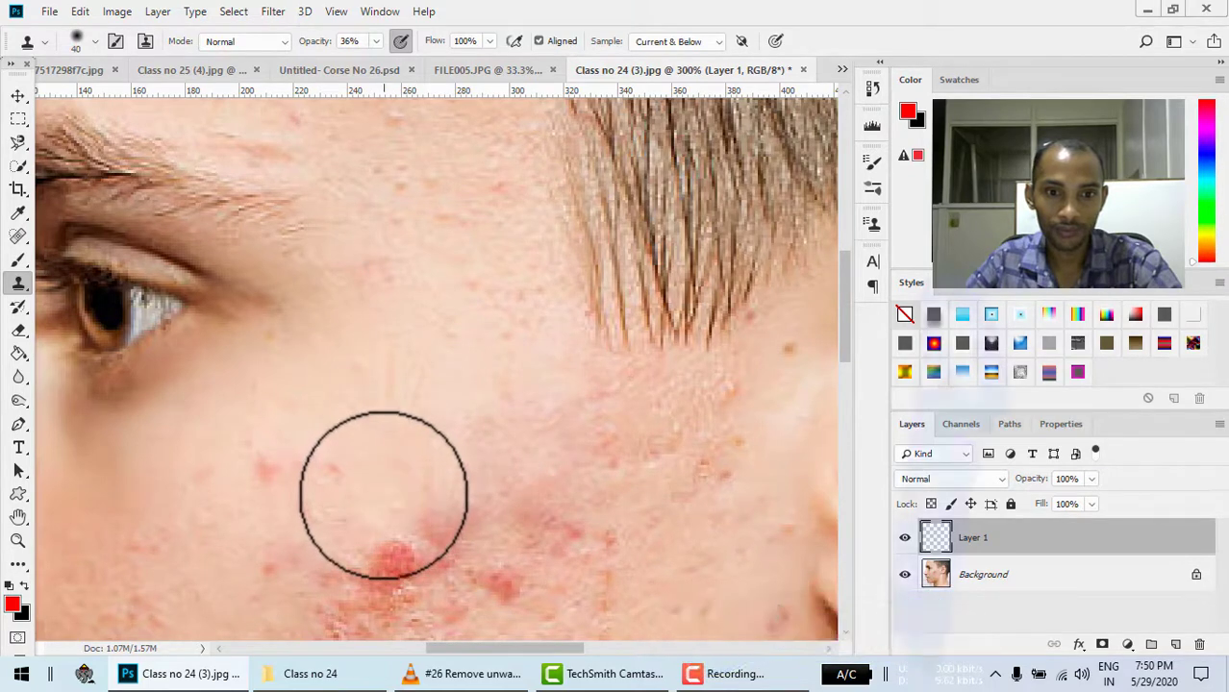
pyautogui.moveTo(390, 493); pyautogui.dragTo(402, 552)
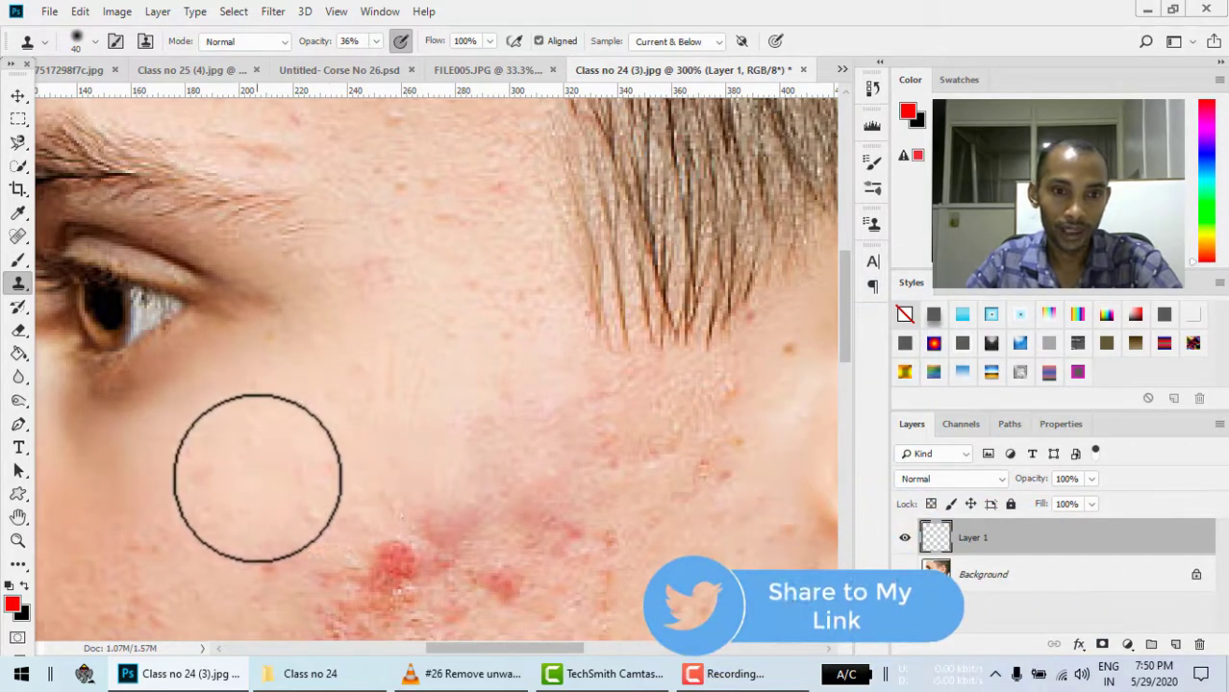
pyautogui.moveTo(377, 488)
pyautogui.mouseDown()
pyautogui.moveTo(472, 494)
pyautogui.moveTo(494, 369)
pyautogui.mouseUp()
pyautogui.keyDown('alt'); pyautogui.click(491, 310); pyautogui.keyUp('alt')
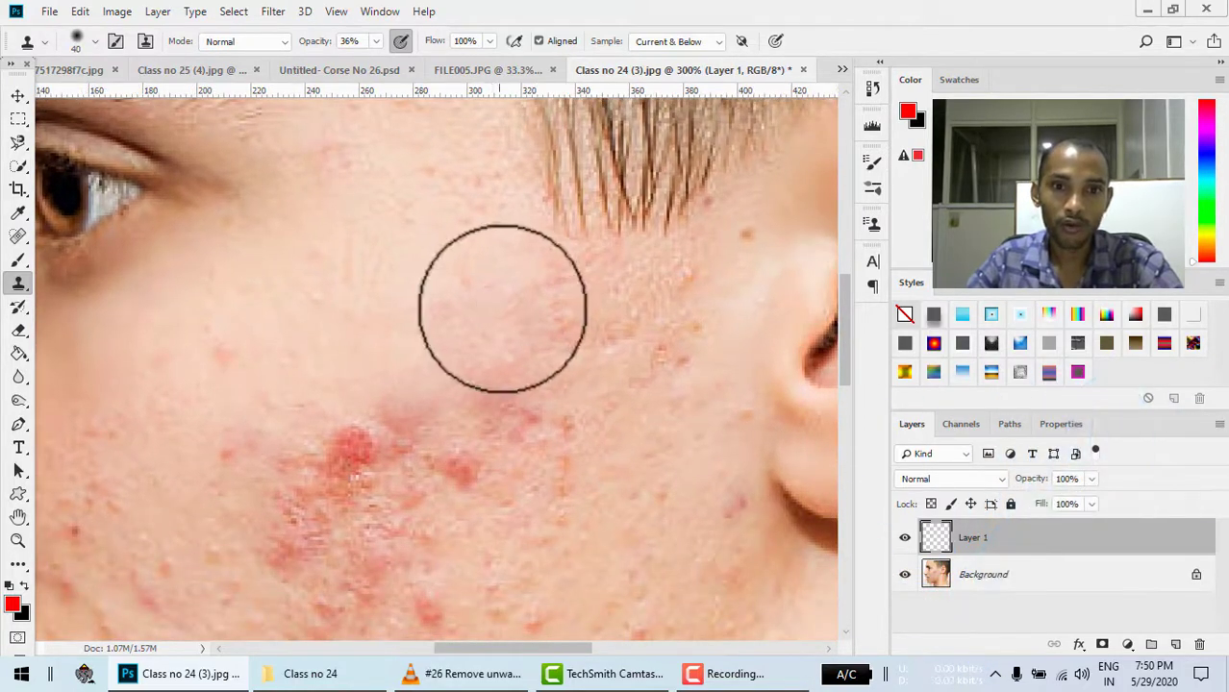
pyautogui.moveTo(503, 301)
pyautogui.mouseDown()
pyautogui.moveTo(673, 366)
pyautogui.moveTo(714, 216)
pyautogui.mouseUp()
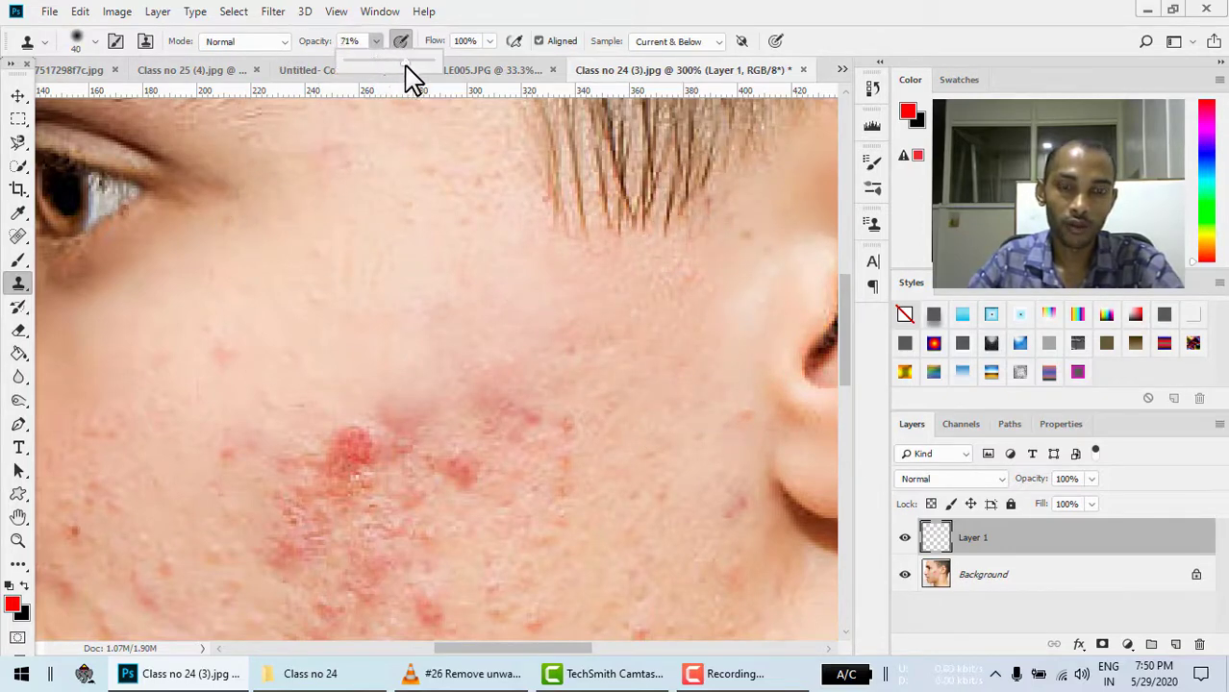
# - Clone clean skin over the blemishes and darker patch across the lower cheek
pyautogui.keyDown('alt'); pyautogui.click(337, 359); pyautogui.keyUp('alt')
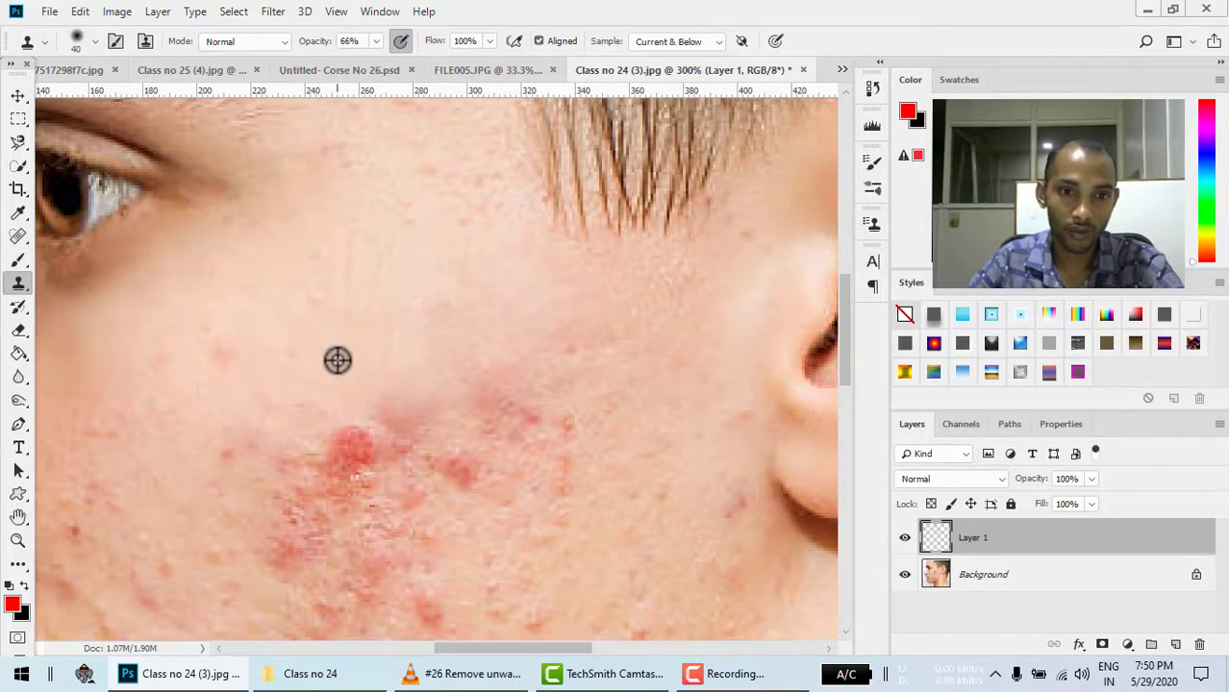
pyautogui.click(366, 433)
pyautogui.moveTo(366, 433)
pyautogui.mouseDown()
pyautogui.moveTo(440, 446)
pyautogui.moveTo(493, 392)
pyautogui.mouseUp()
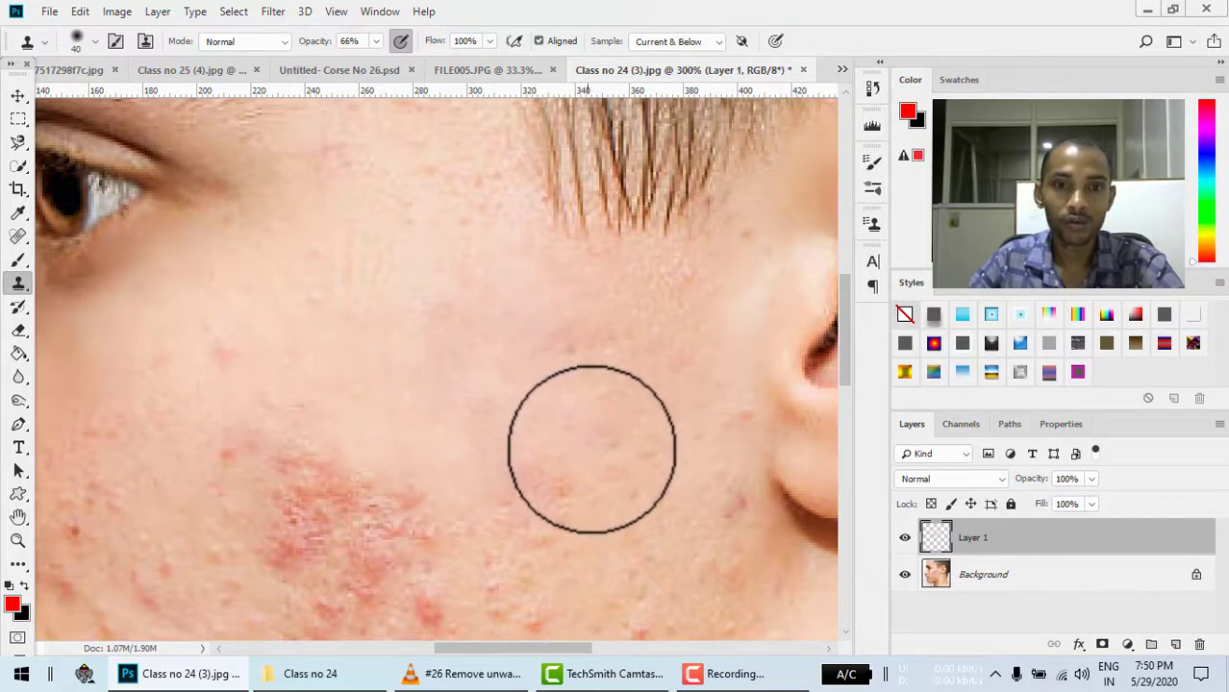
pyautogui.moveTo(566, 497)
pyautogui.mouseDown()
pyautogui.moveTo(345, 477)
pyautogui.moveTo(247, 453)
pyautogui.moveTo(234, 466)
pyautogui.moveTo(261, 434)
pyautogui.moveTo(173, 357)
pyautogui.moveTo(173, 385)
pyautogui.mouseUp()
pyautogui.keyDown('alt'); pyautogui.click(234, 269); pyautogui.keyUp('alt')
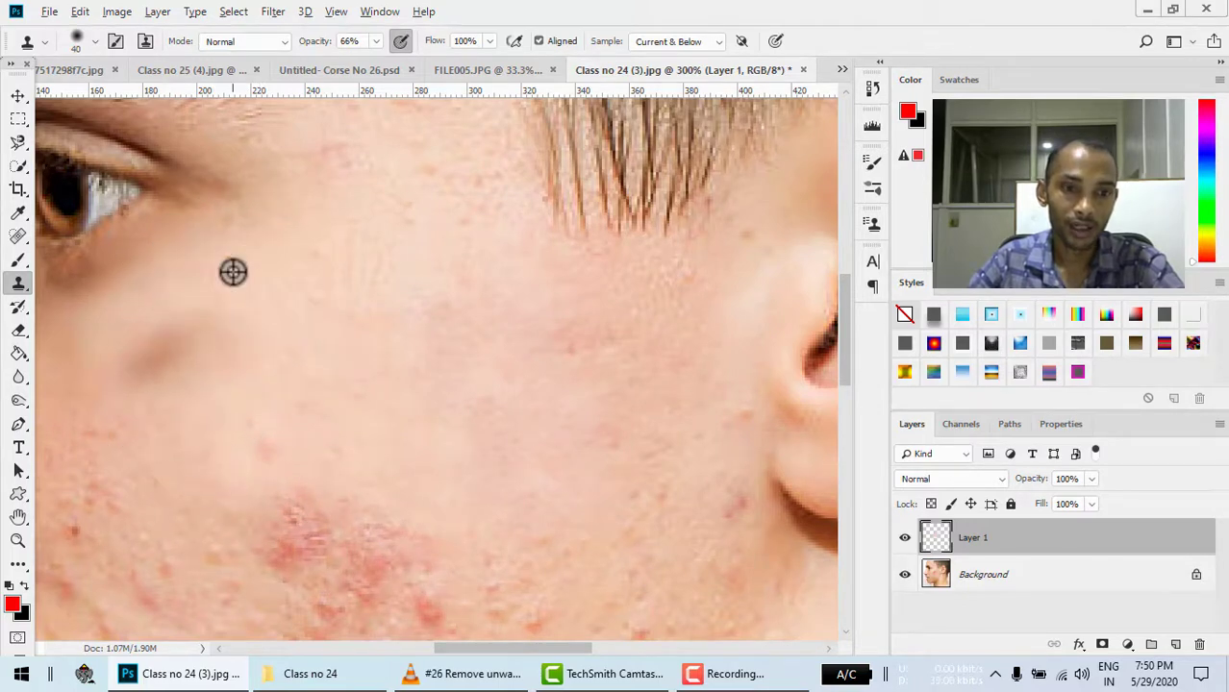
pyautogui.moveTo(208, 339)
pyautogui.mouseDown()
pyautogui.moveTo(174, 348)
pyautogui.moveTo(143, 389)
pyautogui.moveTo(186, 431)
pyautogui.moveTo(263, 459)
pyautogui.moveTo(296, 521)
pyautogui.moveTo(291, 540)
pyautogui.moveTo(349, 522)
pyautogui.moveTo(419, 587)
pyautogui.mouseUp()
# - Pan to the eye area and cover the blemishes just below the eye
pyautogui.moveTo(425, 472); pyautogui.dragTo(514, 206)
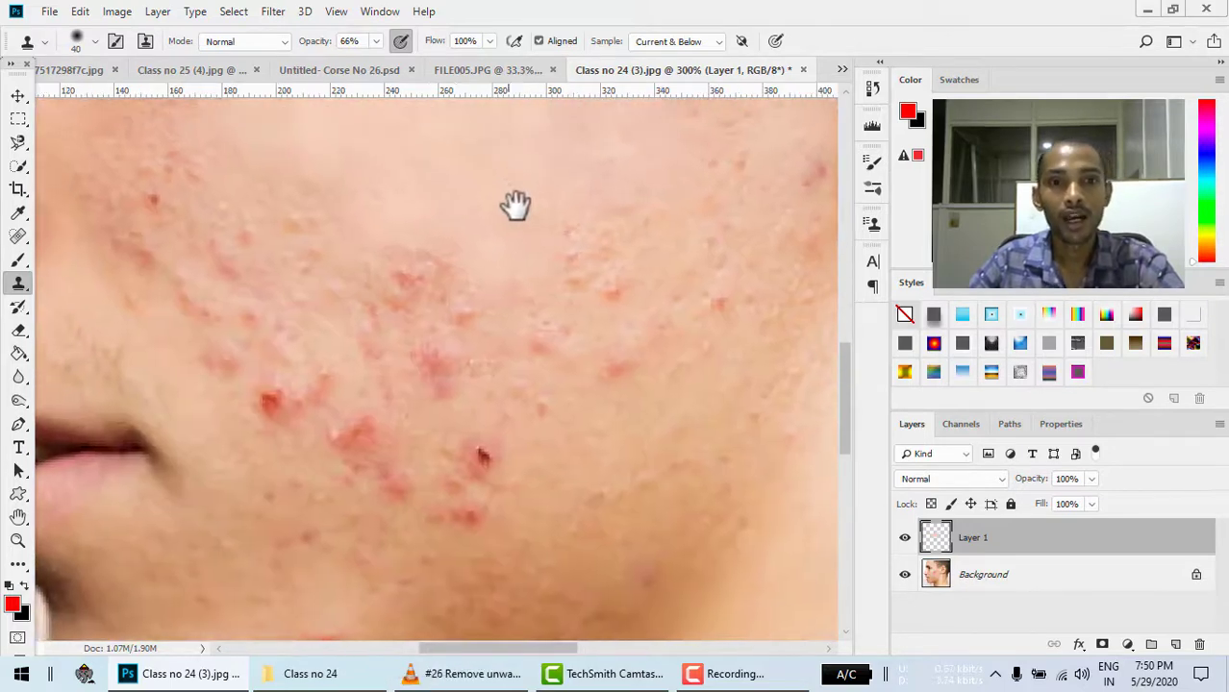
pyautogui.moveTo(521, 357); pyautogui.dragTo(620, 516)
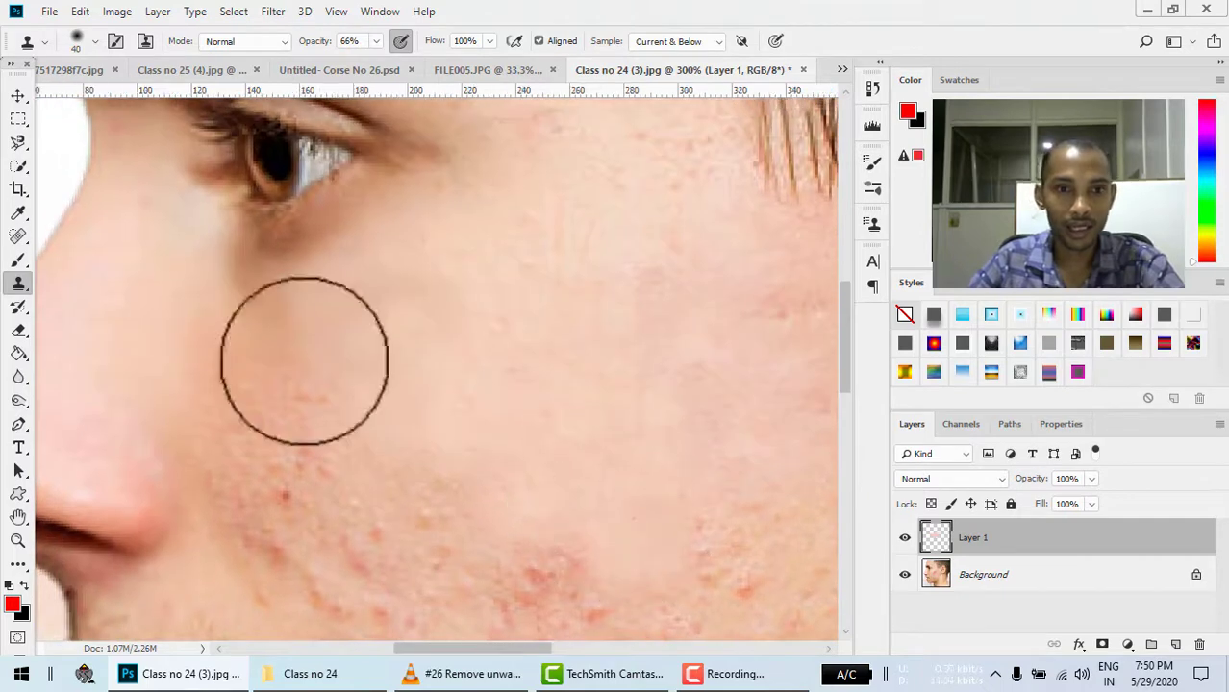
pyautogui.keyDown('alt'); pyautogui.click(339, 326); pyautogui.keyUp('alt')
pyautogui.moveTo(332, 375)
pyautogui.mouseDown()
pyautogui.moveTo(309, 409)
pyautogui.moveTo(290, 411)
pyautogui.moveTo(268, 388)
pyautogui.moveTo(282, 450)
pyautogui.moveTo(270, 494)
pyautogui.moveTo(329, 480)
pyautogui.moveTo(466, 505)
pyautogui.moveTo(365, 546)
pyautogui.moveTo(280, 532)
pyautogui.moveTo(302, 458)
pyautogui.moveTo(260, 541)
pyautogui.moveTo(370, 589)
pyautogui.moveTo(519, 591)
pyautogui.moveTo(560, 527)
pyautogui.moveTo(414, 261)
pyautogui.mouseUp()
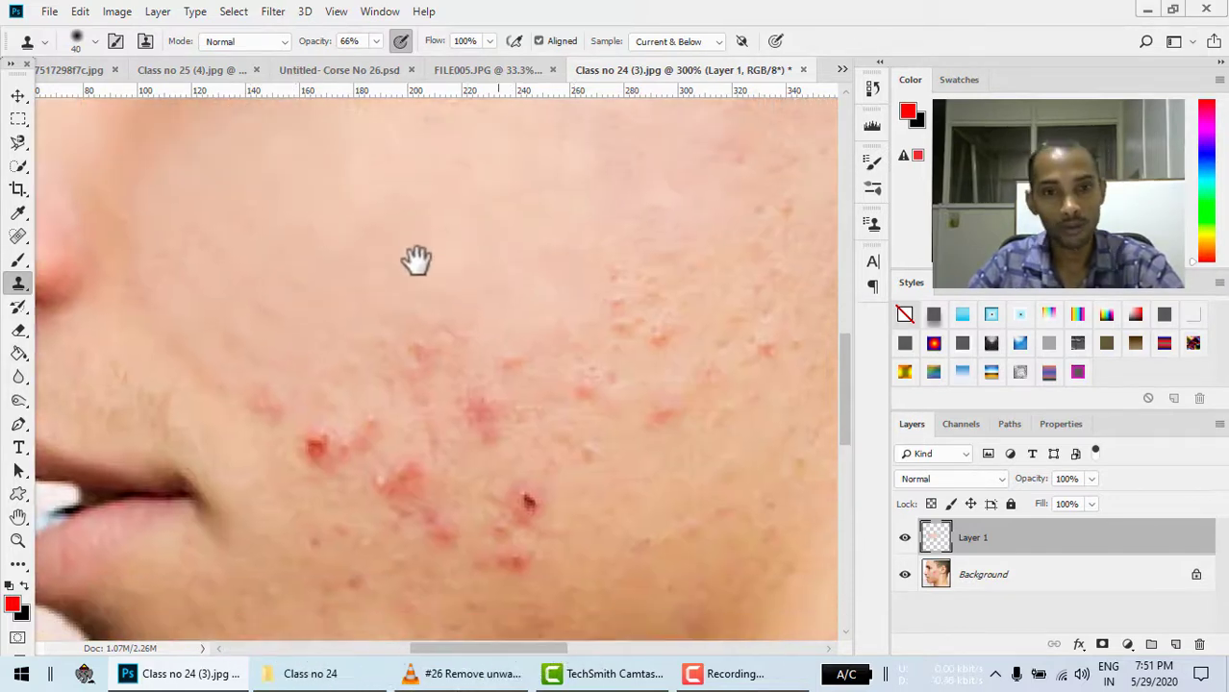
# - Clone fresh skin over the mid-cheek, lower cheek, ear-side and near-lip blemishes
pyautogui.keyDown('alt'); pyautogui.click(506, 254); pyautogui.keyUp('alt')
pyautogui.moveTo(462, 334)
pyautogui.mouseDown()
pyautogui.moveTo(412, 356)
pyautogui.moveTo(434, 324)
pyautogui.moveTo(511, 398)
pyautogui.moveTo(484, 438)
pyautogui.moveTo(329, 431)
pyautogui.moveTo(329, 462)
pyautogui.moveTo(430, 489)
pyautogui.mouseUp()
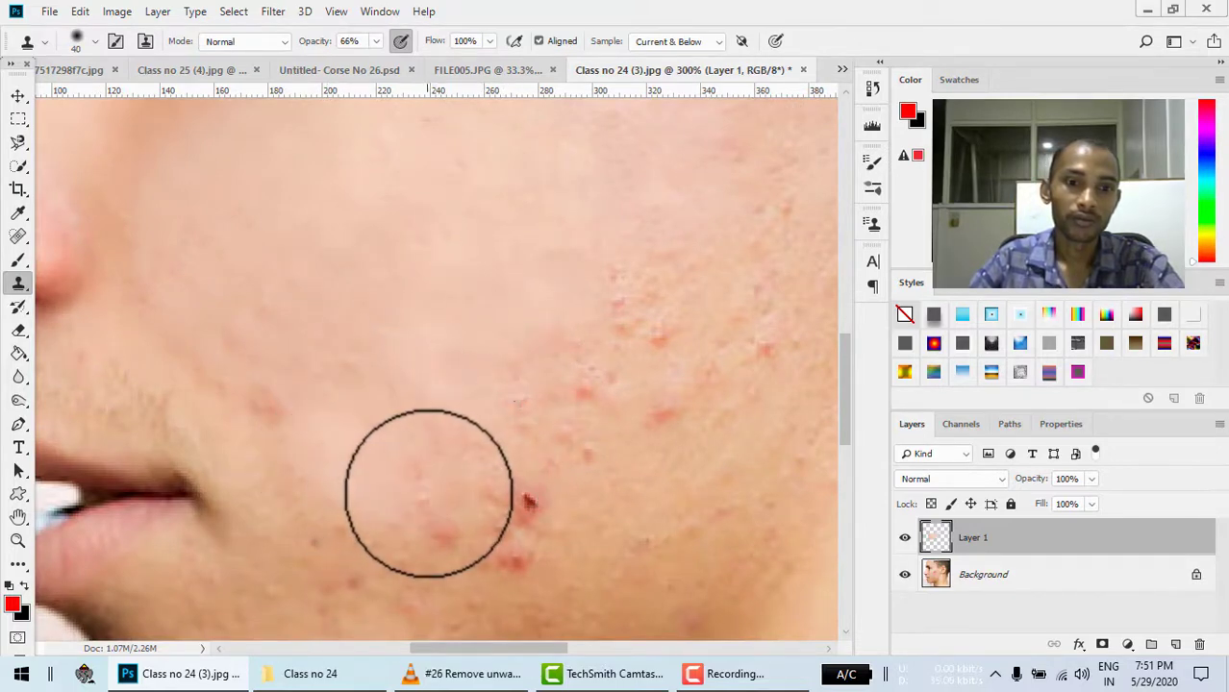
pyautogui.moveTo(486, 570)
pyautogui.mouseDown()
pyautogui.moveTo(527, 502)
pyautogui.moveTo(513, 502)
pyautogui.moveTo(524, 483)
pyautogui.mouseUp()
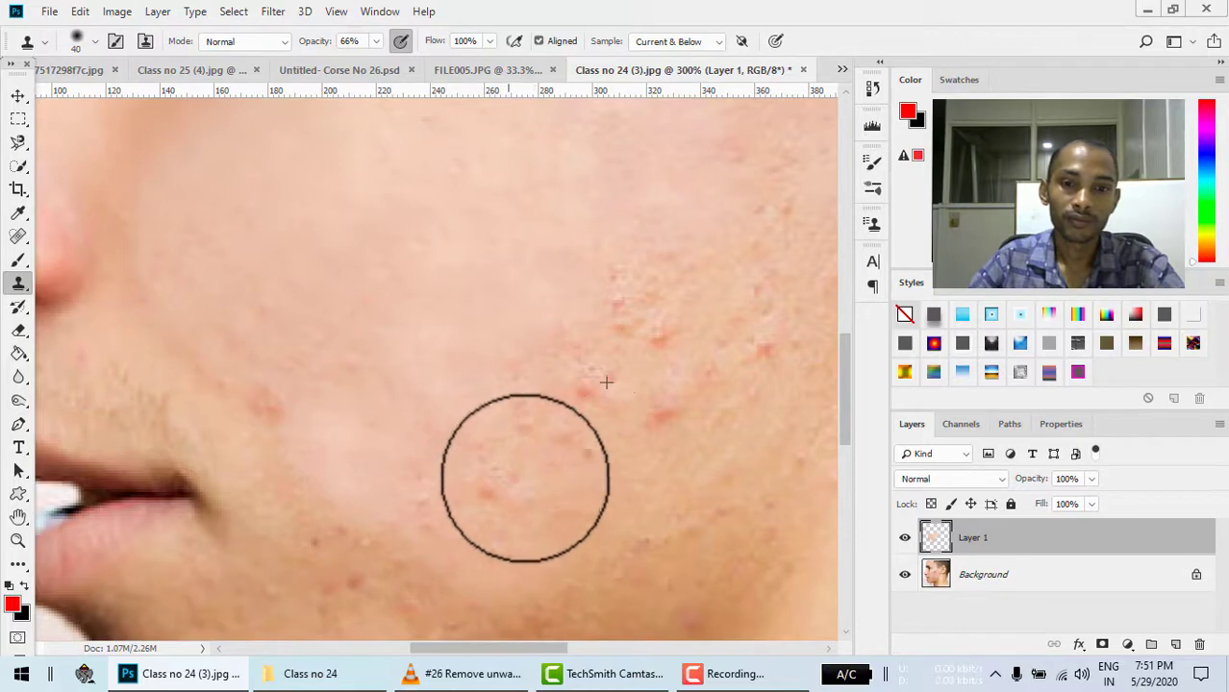
pyautogui.keyDown('alt'); pyautogui.click(511, 324); pyautogui.keyUp('alt')
pyautogui.moveTo(603, 422)
pyautogui.mouseDown()
pyautogui.moveTo(680, 411)
pyautogui.moveTo(637, 321)
pyautogui.moveTo(760, 362)
pyautogui.moveTo(771, 302)
pyautogui.moveTo(763, 188)
pyautogui.mouseUp()
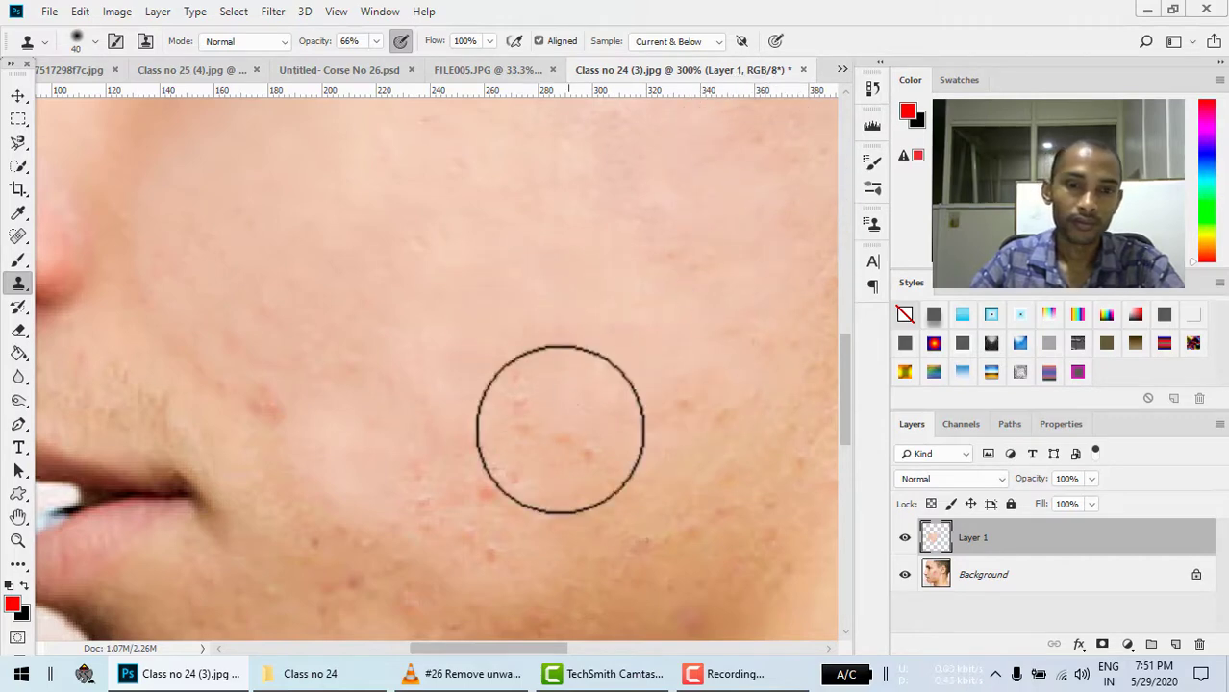
pyautogui.moveTo(489, 492)
pyautogui.mouseDown()
pyautogui.moveTo(392, 499)
pyautogui.moveTo(296, 439)
pyautogui.moveTo(263, 384)
pyautogui.moveTo(362, 367)
pyautogui.moveTo(494, 403)
pyautogui.moveTo(526, 384)
pyautogui.mouseUp()
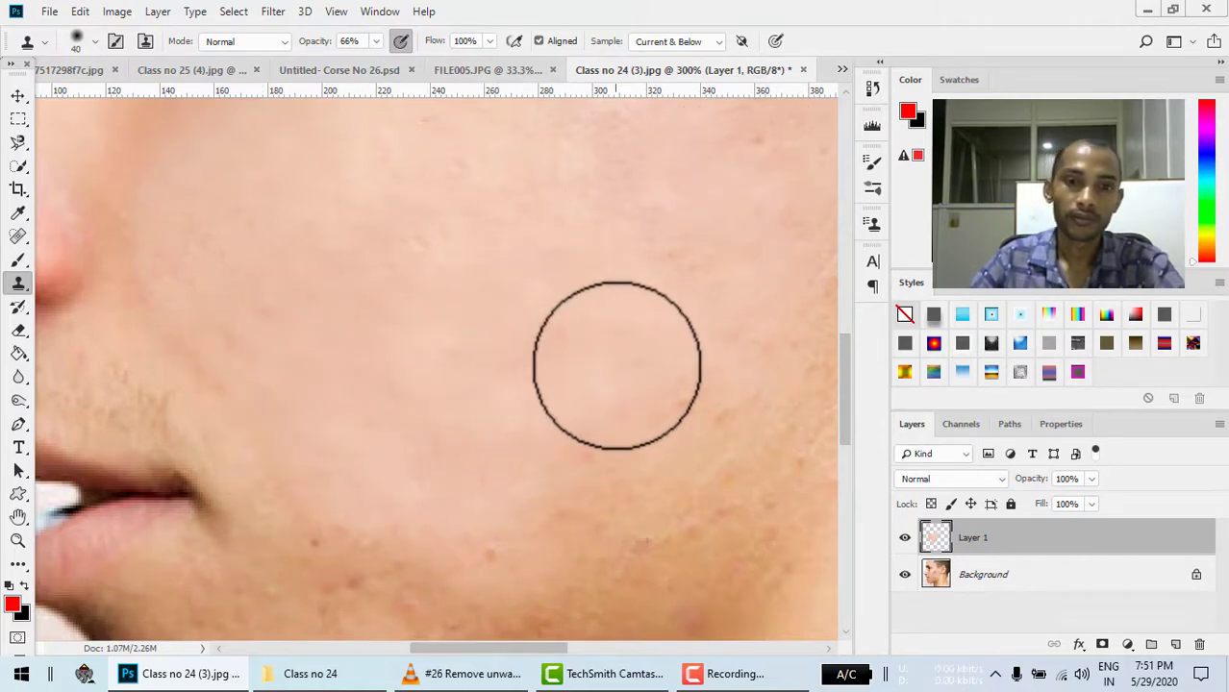
# - Zoom out to the whole face and toggle Layer 1 on and off, ending with the retouch visible
pyautogui.hotkey('ctrl', '-')
pyautogui.hotkey('ctrl', '-')
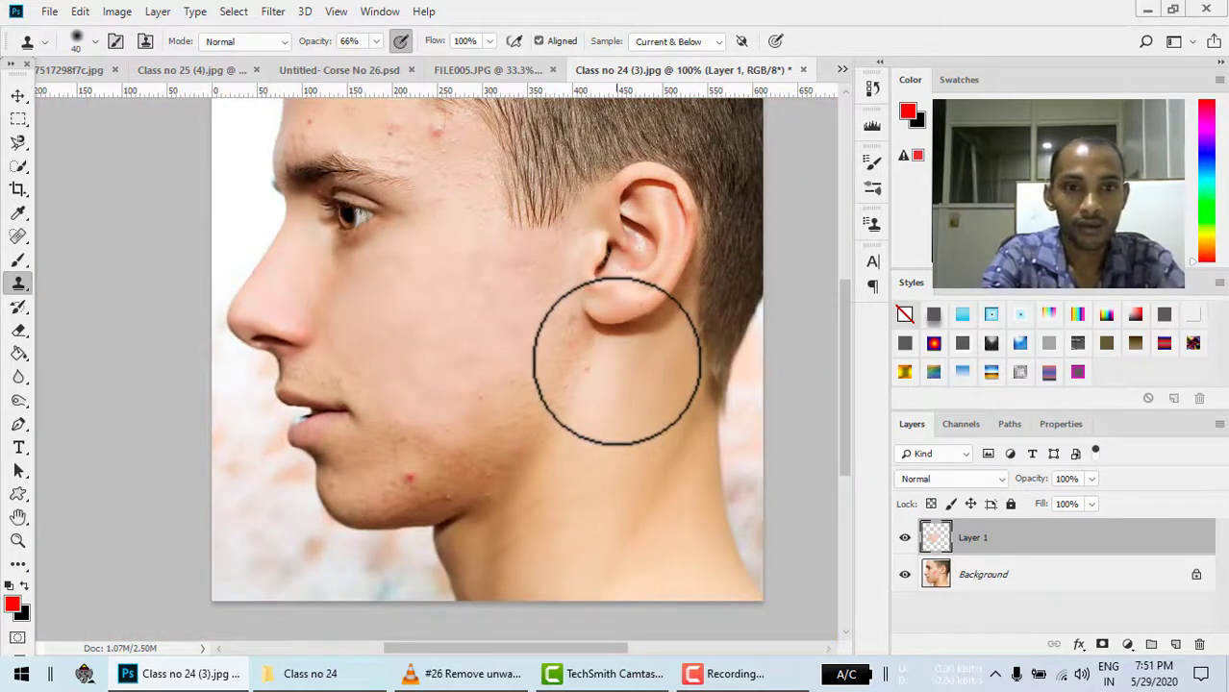
pyautogui.hotkey('ctrl', '-')
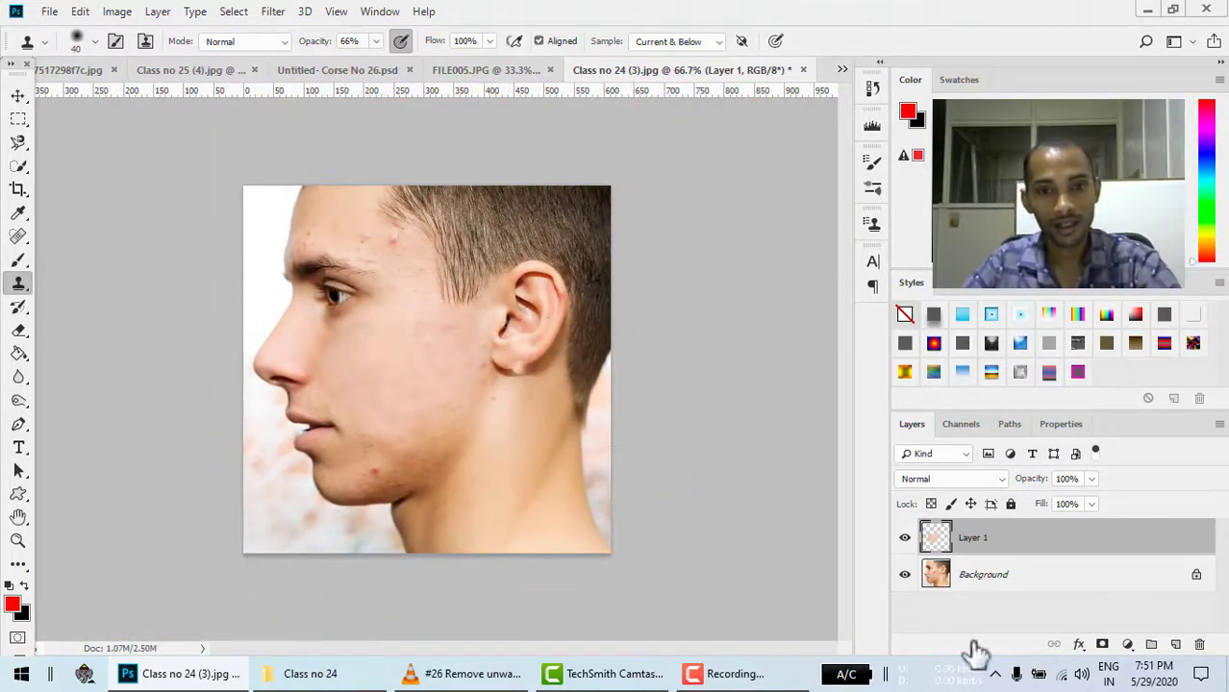
pyautogui.click(904, 541)
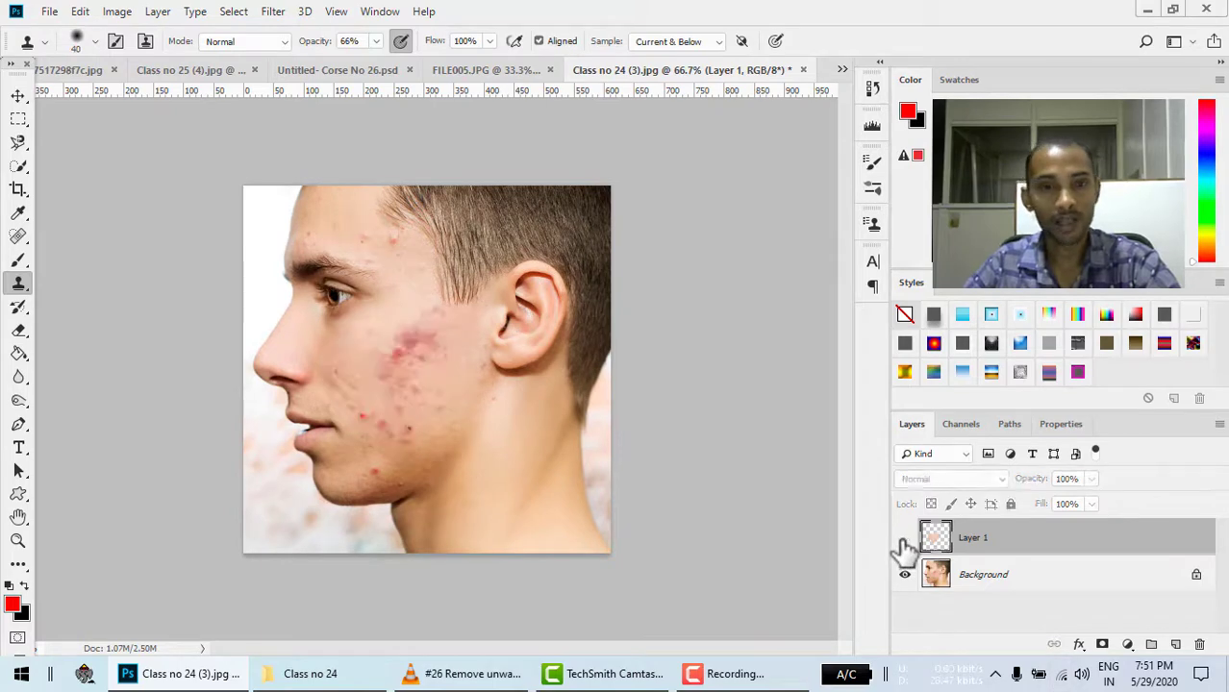
pyautogui.click(904, 540)
pyautogui.click(904, 541)
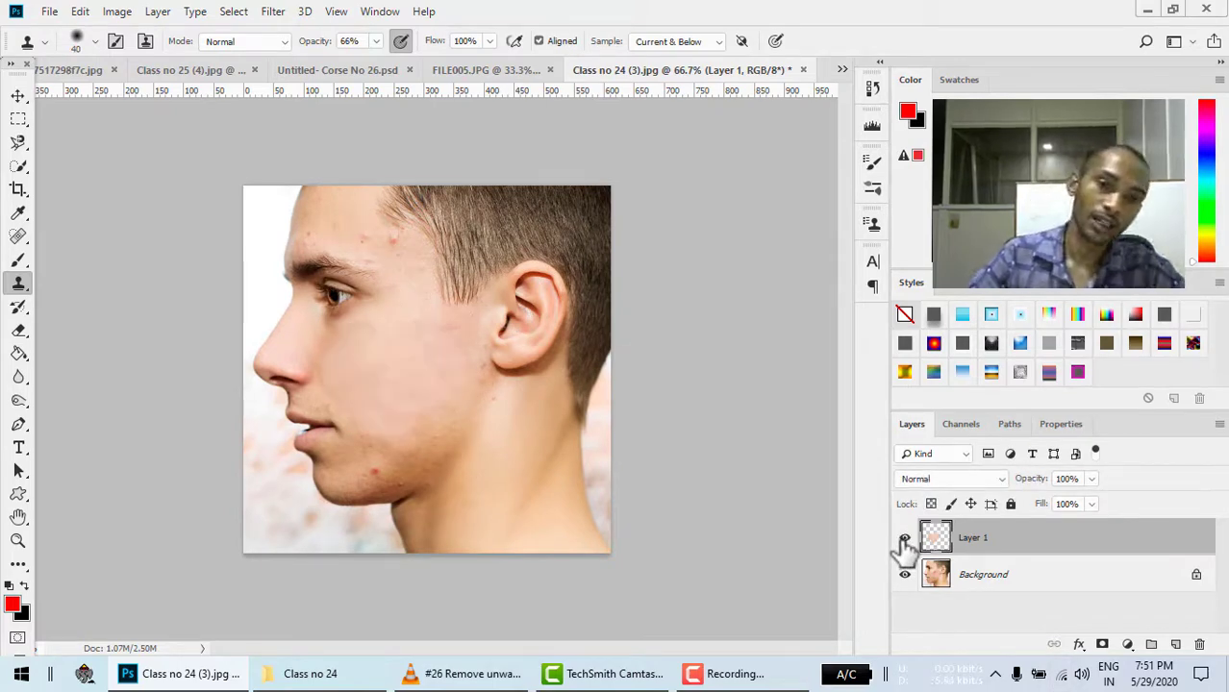
pyautogui.click(904, 540)
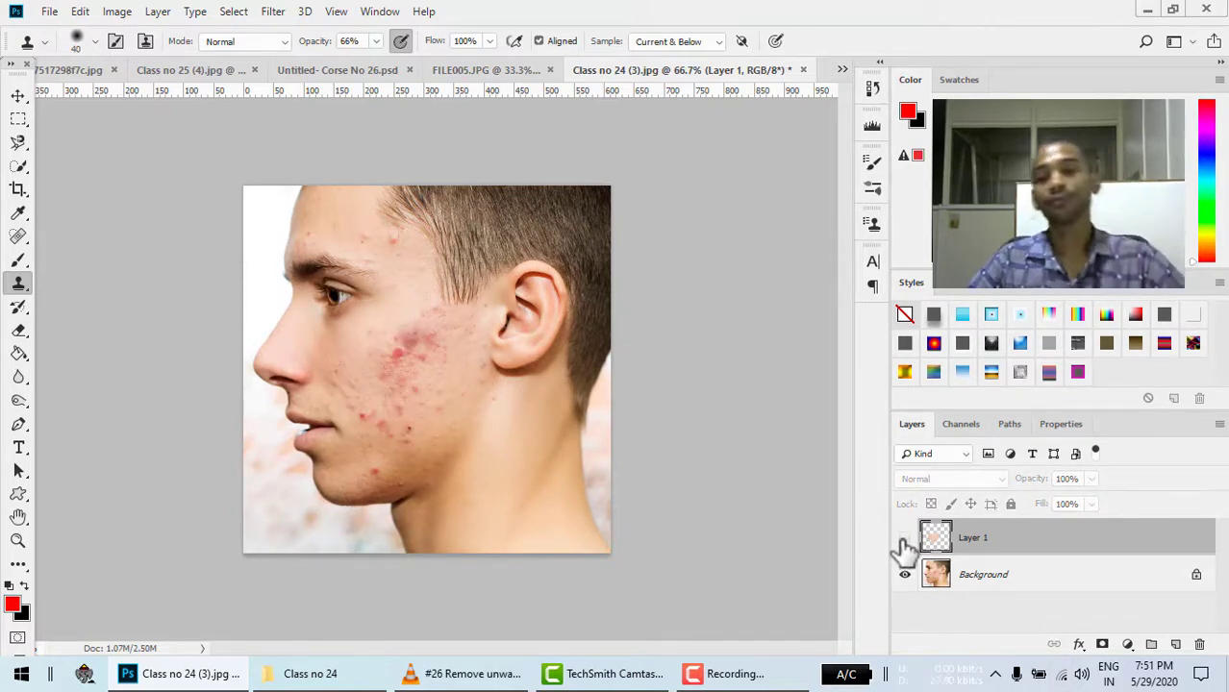
pyautogui.click(904, 541)
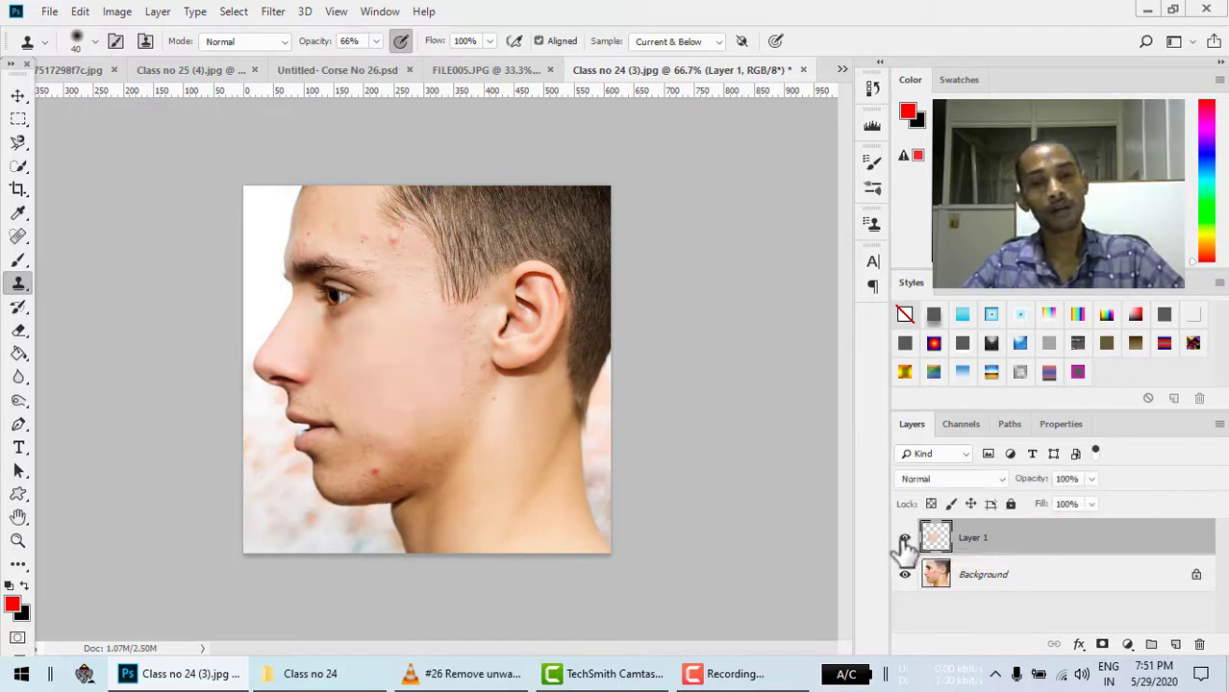
pyautogui.click(904, 540)
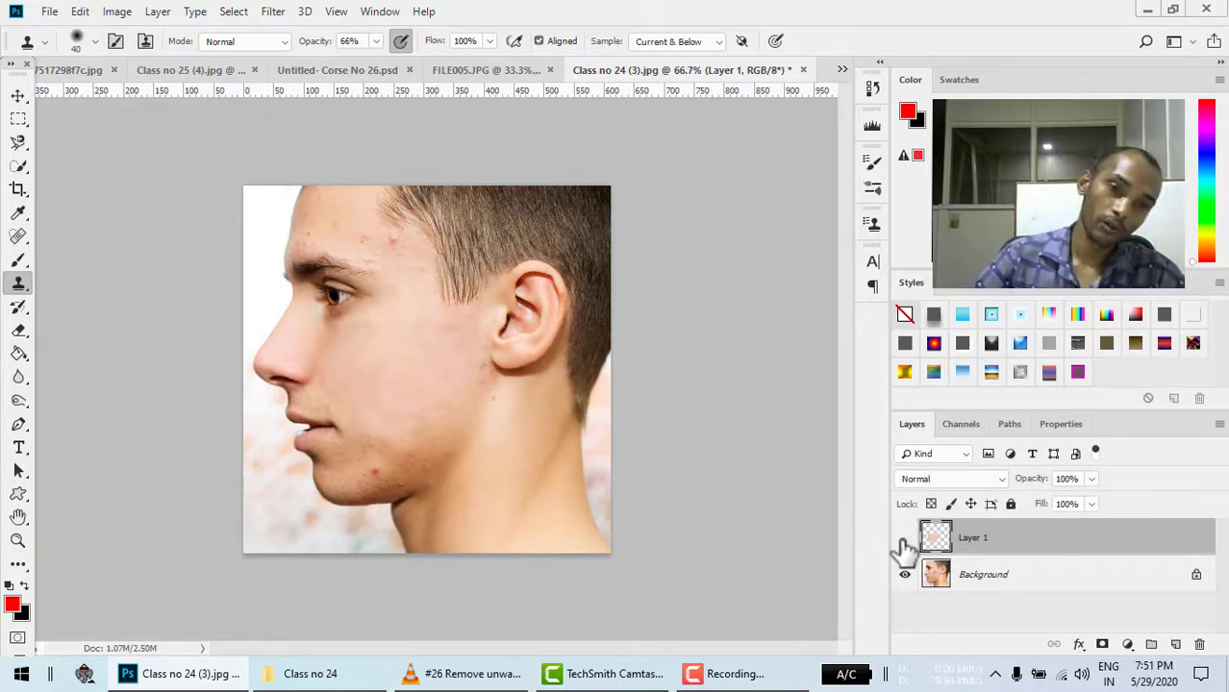
pyautogui.click(904, 541)
pyautogui.click(904, 541)
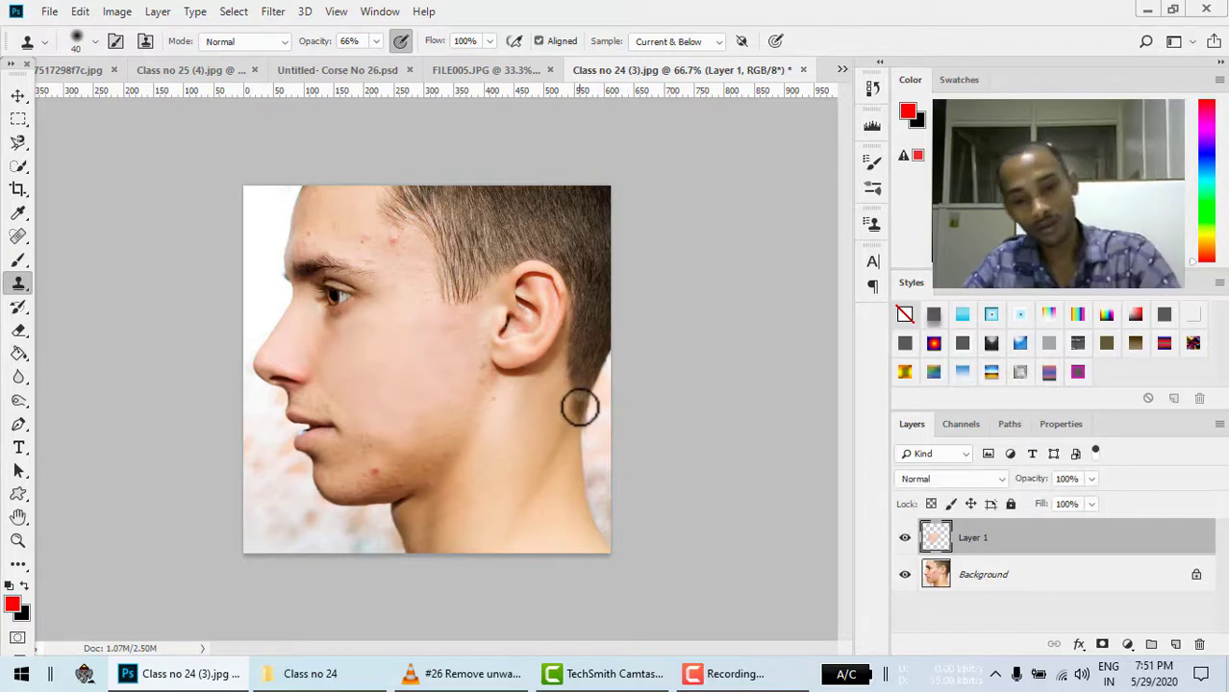
# - Warp the Layer 1 skin patch to follow the cheek and jaw curve, then commit it
pyautogui.hotkey('ctrl', 't')
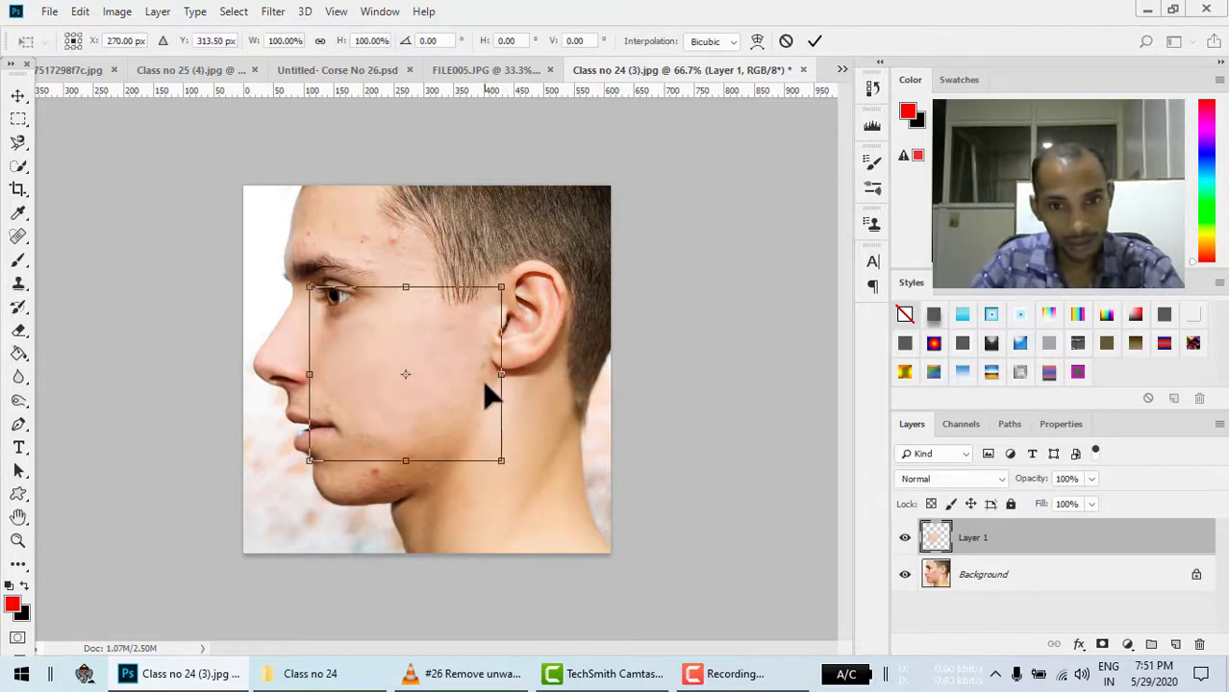
pyautogui.rightClick(488, 395)
pyautogui.click(524, 497)
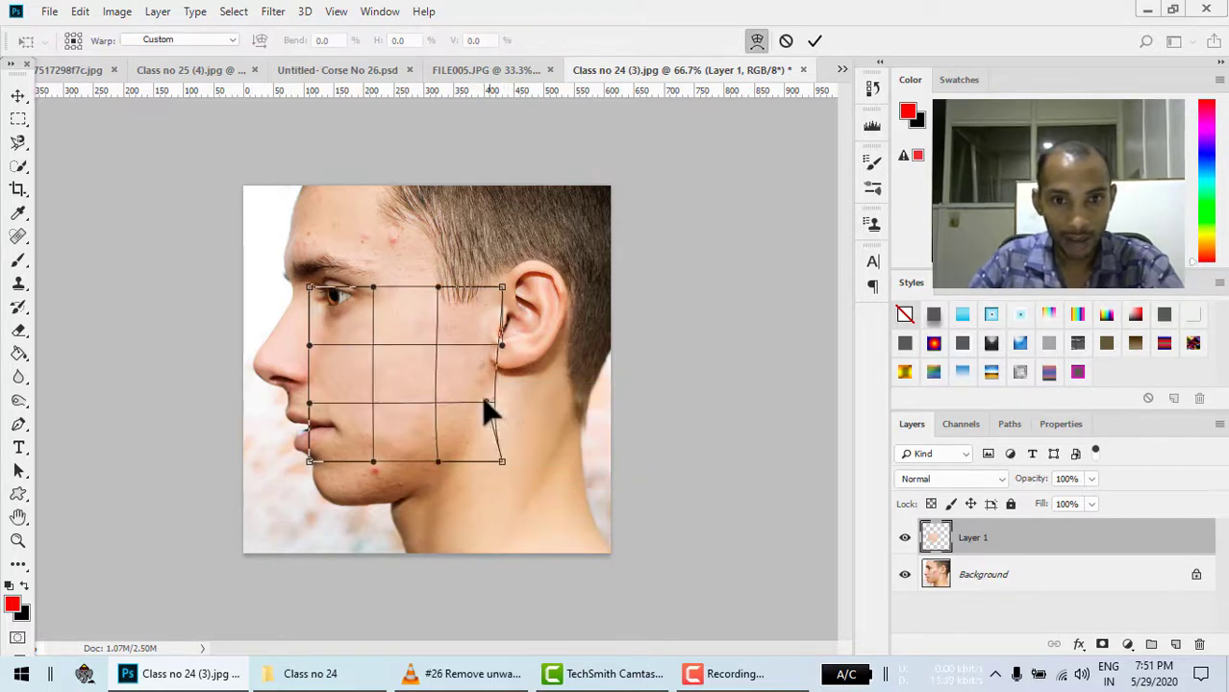
pyautogui.moveTo(473, 352)
pyautogui.mouseDown()
pyautogui.moveTo(484, 359)
pyautogui.moveTo(469, 358)
pyautogui.mouseUp()
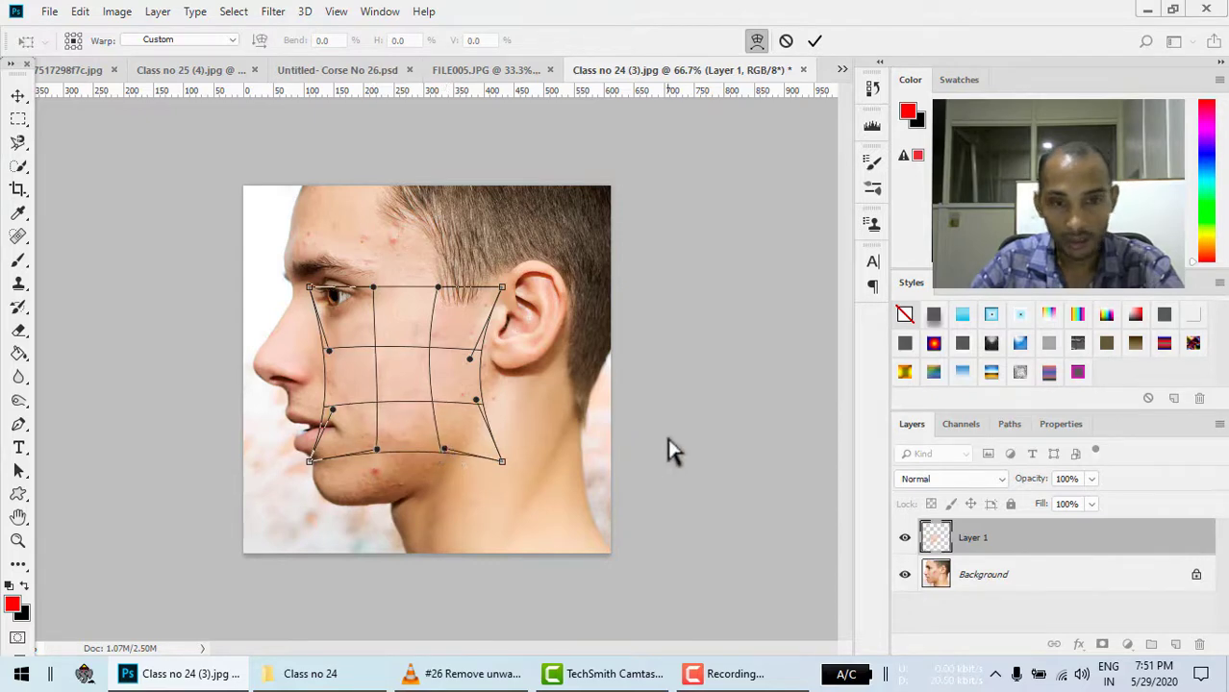
pyautogui.press('Return')
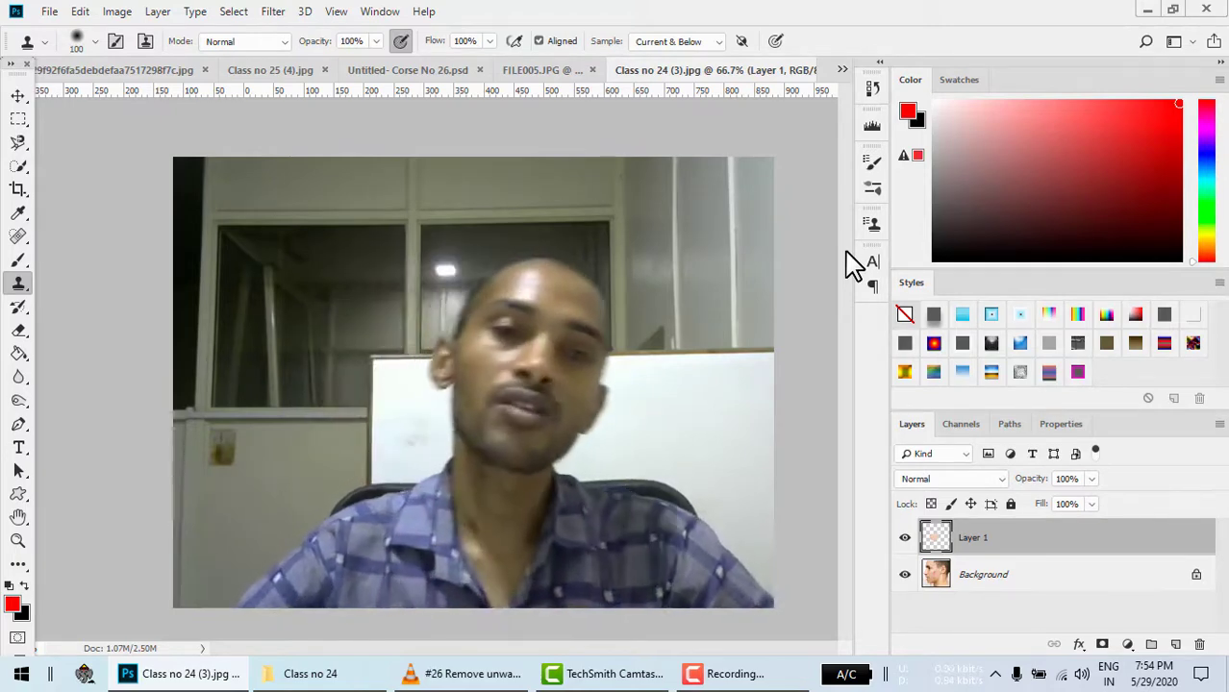
# - Switch back to the Class no 25 (4).jpg pool and beach photo
pyautogui.click(313, 70)
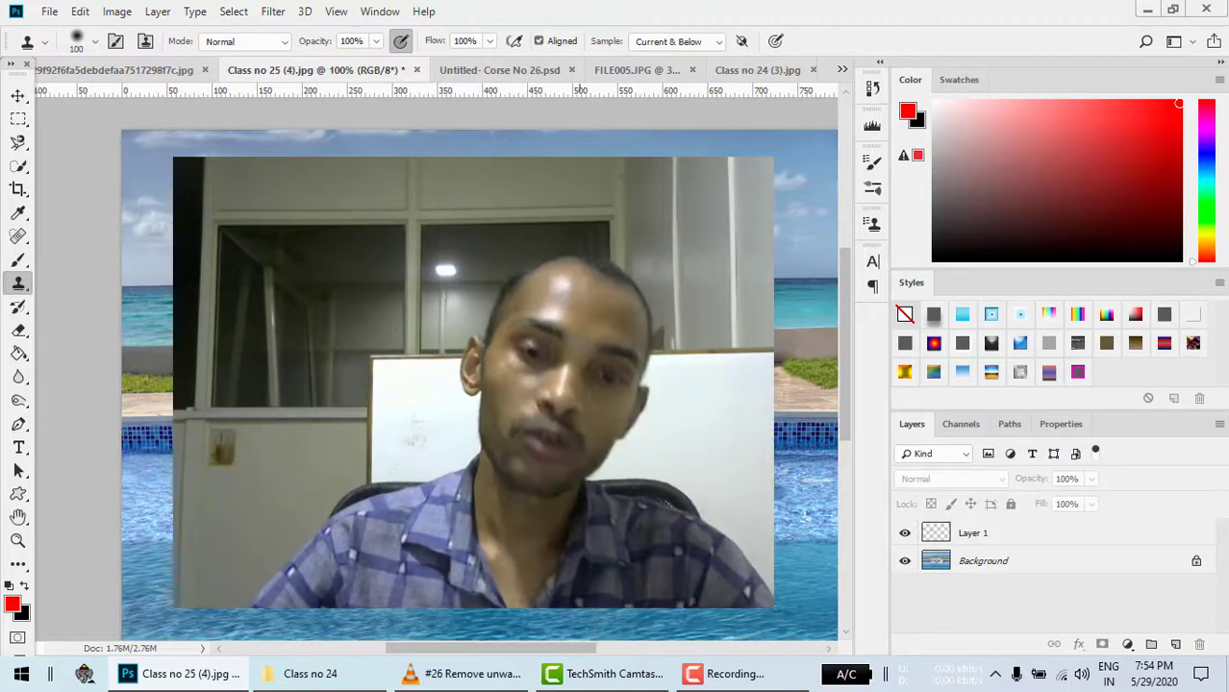